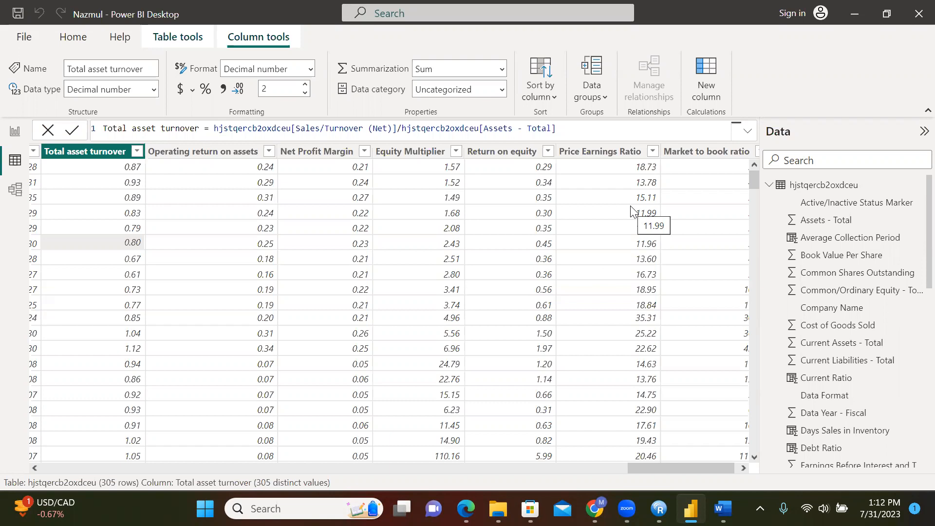
Switch from the data table to the report canvas showing the empty New page
left_click(15, 131)
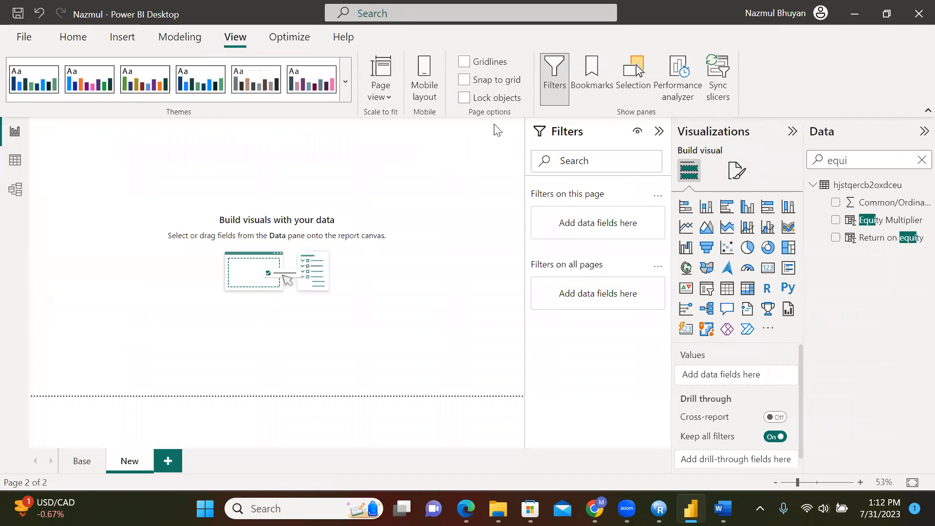
left_click(71, 463)
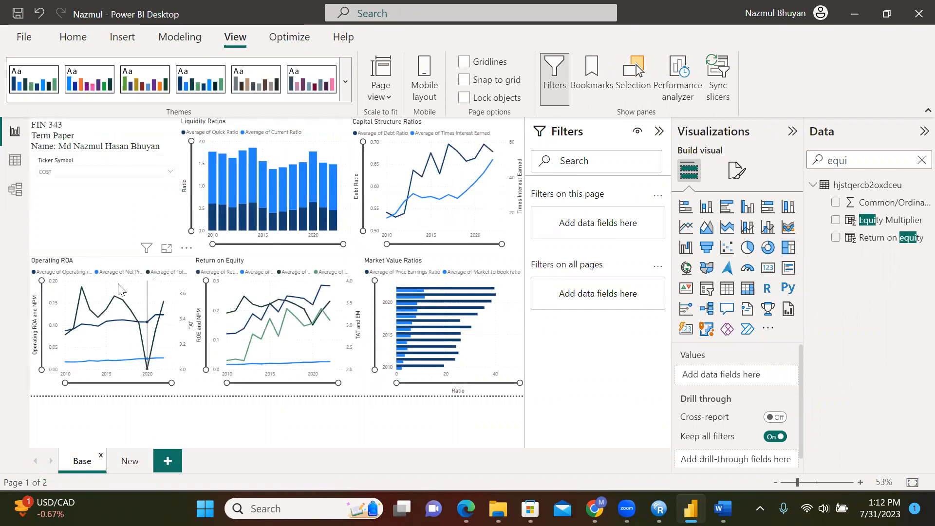
left_click(127, 465)
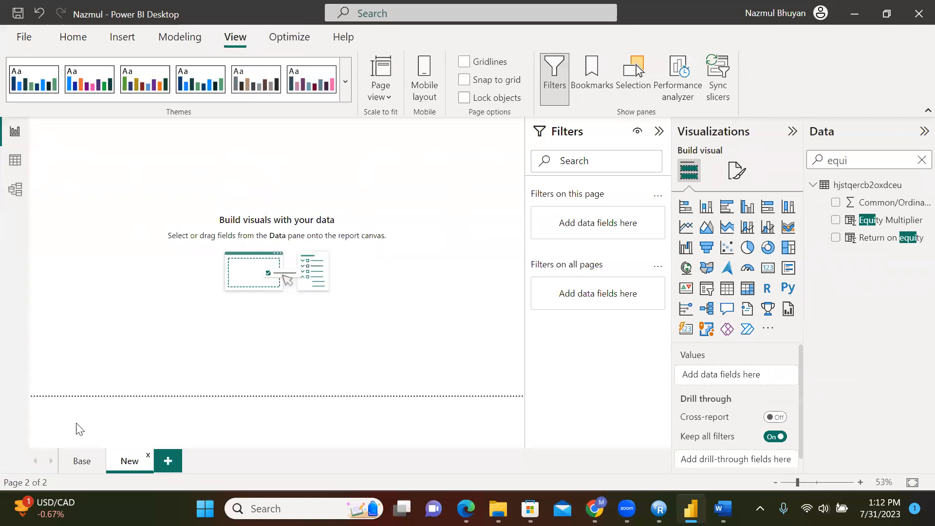
left_click(81, 463)
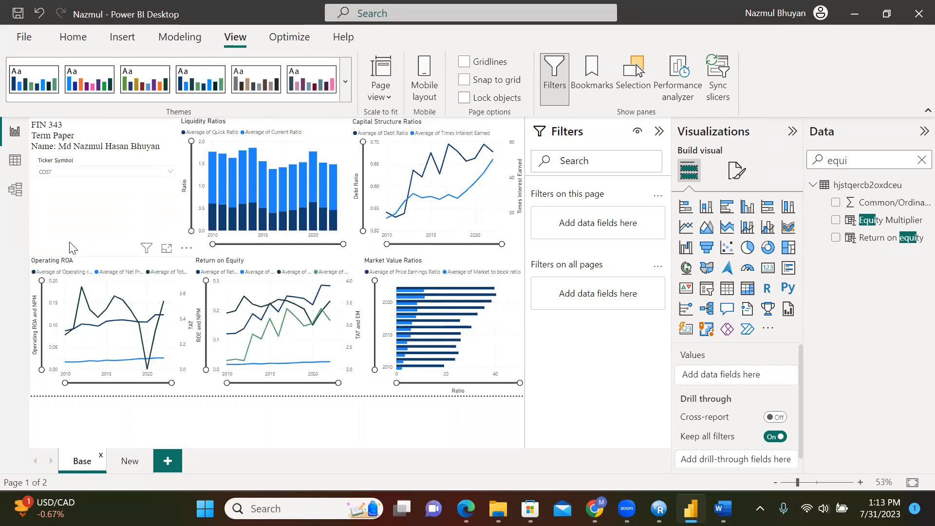
left_click(83, 133)
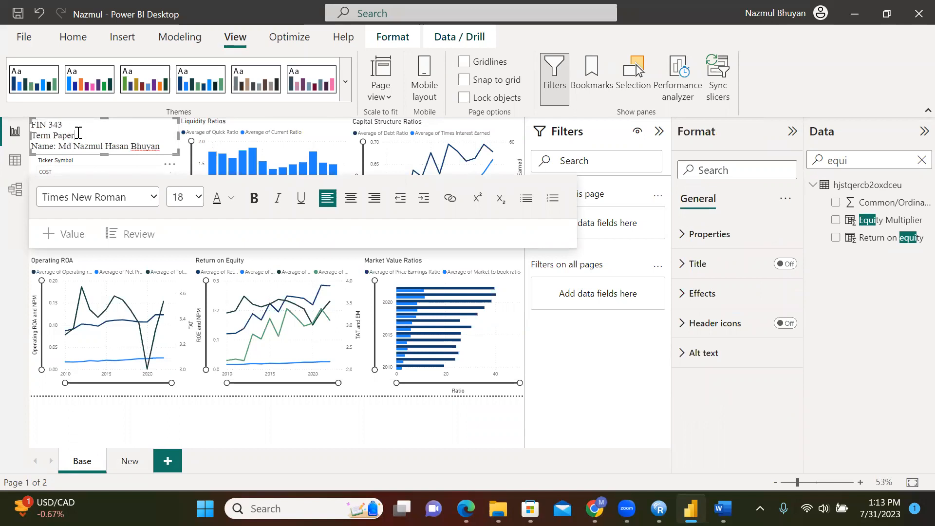
left_click(123, 463)
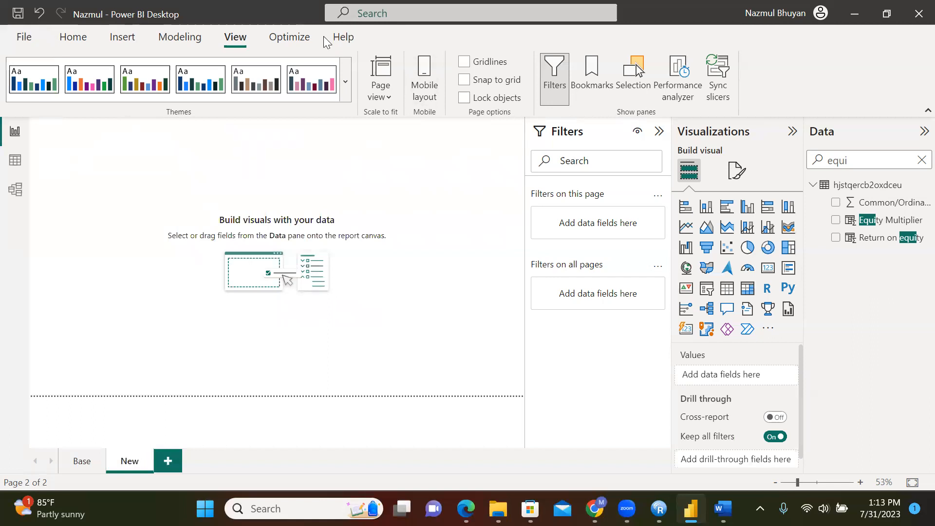
left_click(74, 37)
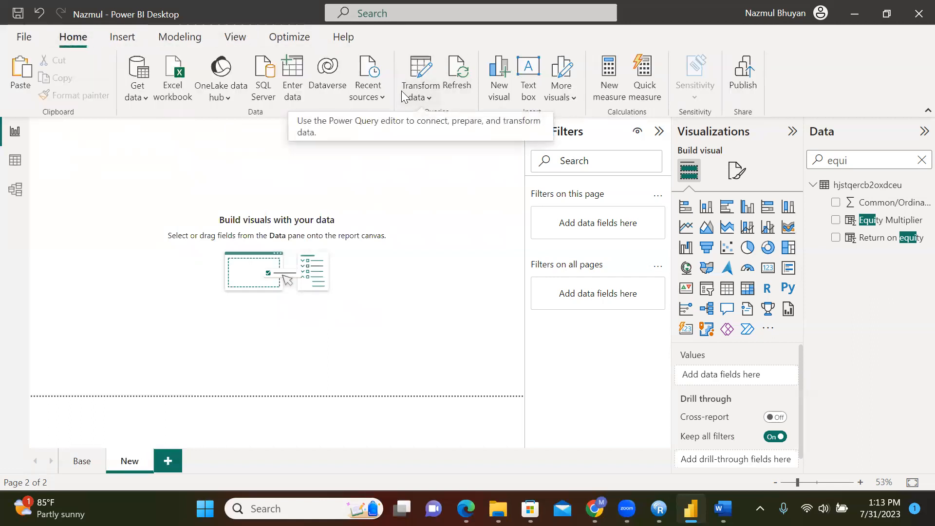
Insert a text box with the lines 'FIN 343', 'Term Paper' and the author's name
left_click(122, 37)
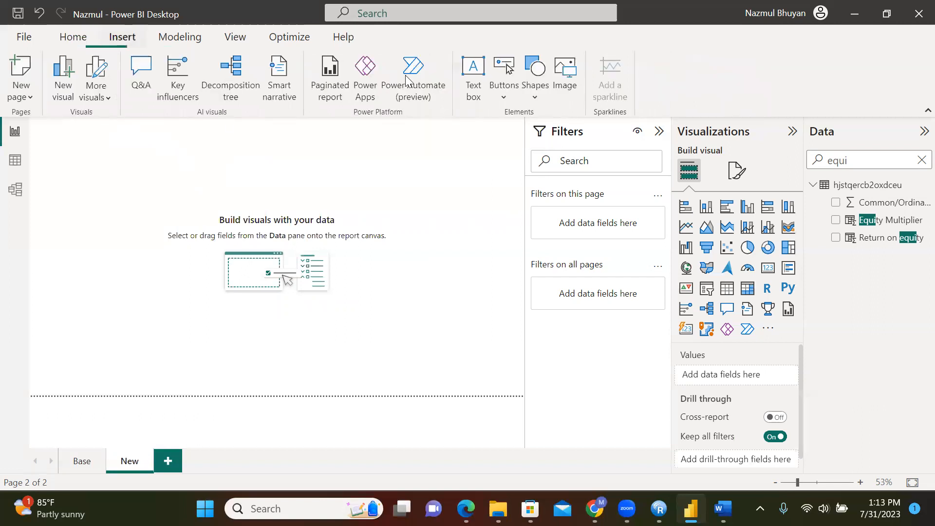
left_click(474, 78)
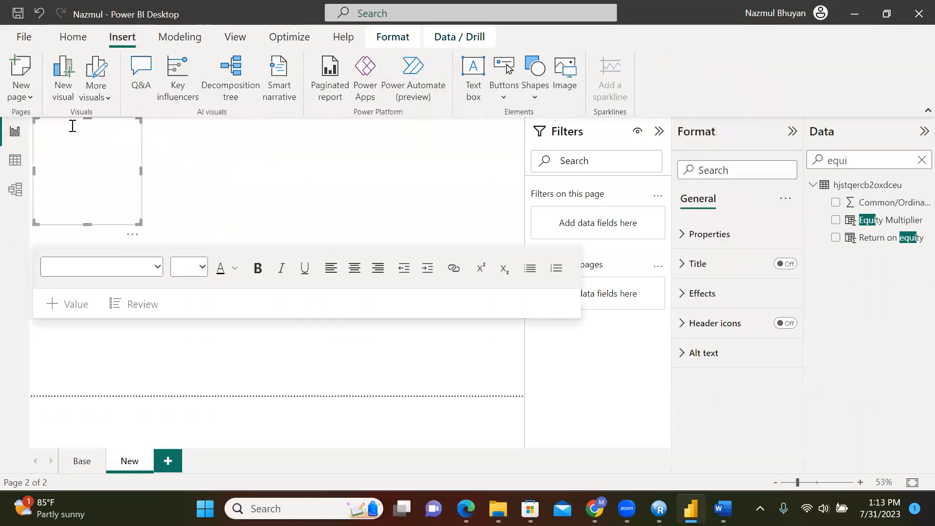
type("FIN")
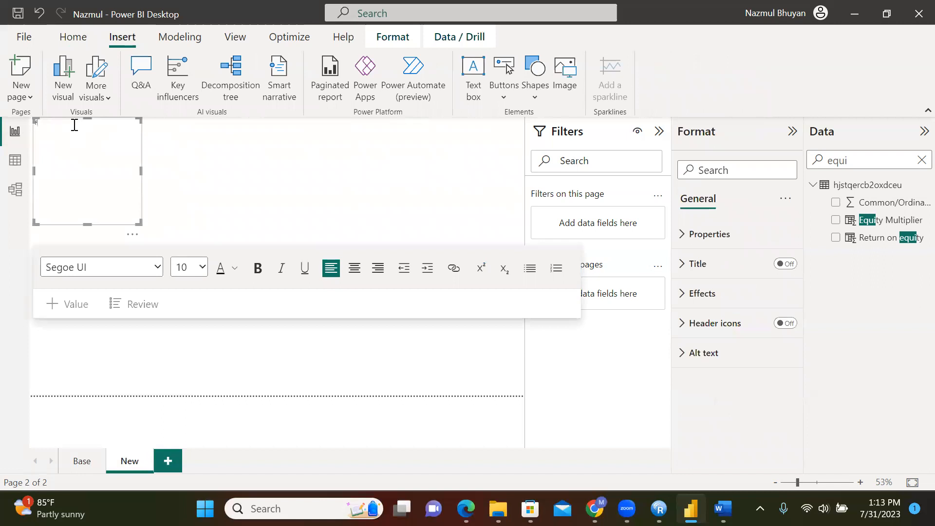
type(" 3423")
key("BackSpace")
key("BackSpace")
type("Term Paper")
key("BackSpace")
key("BackSpace")
type("Md Nazmul Hasan Bhuyan")
Set all three lines of the text box to font size 16
left_click(203, 269)
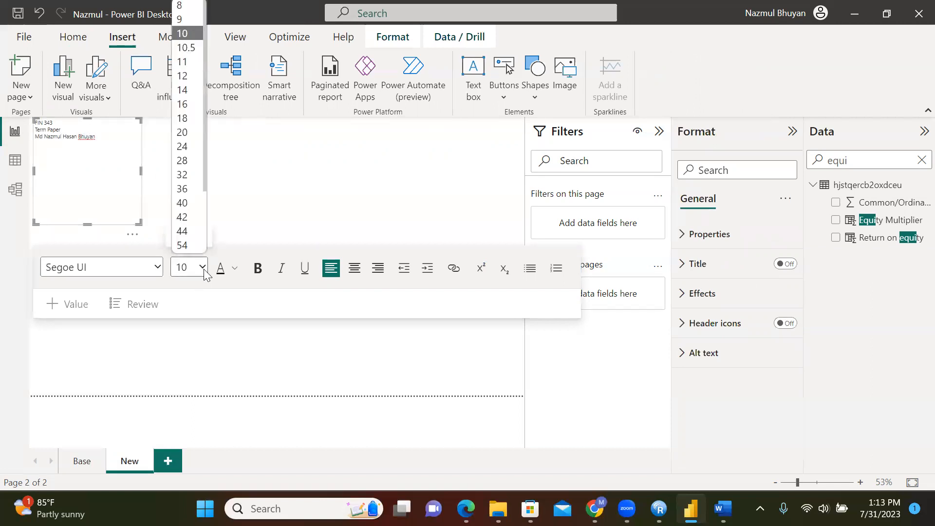
left_click(182, 105)
key("BackSpace")
type("n")
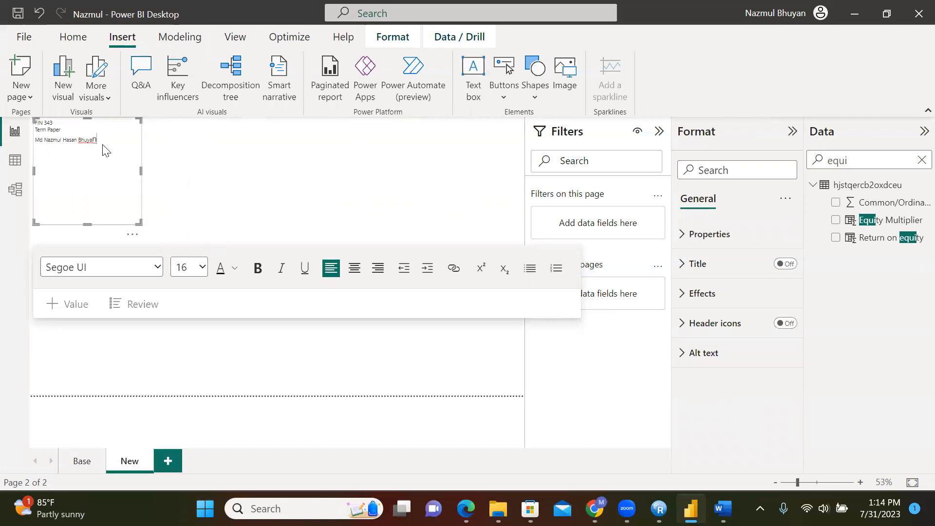
key("BackSpace")
type("n")
key("ctrl+a")
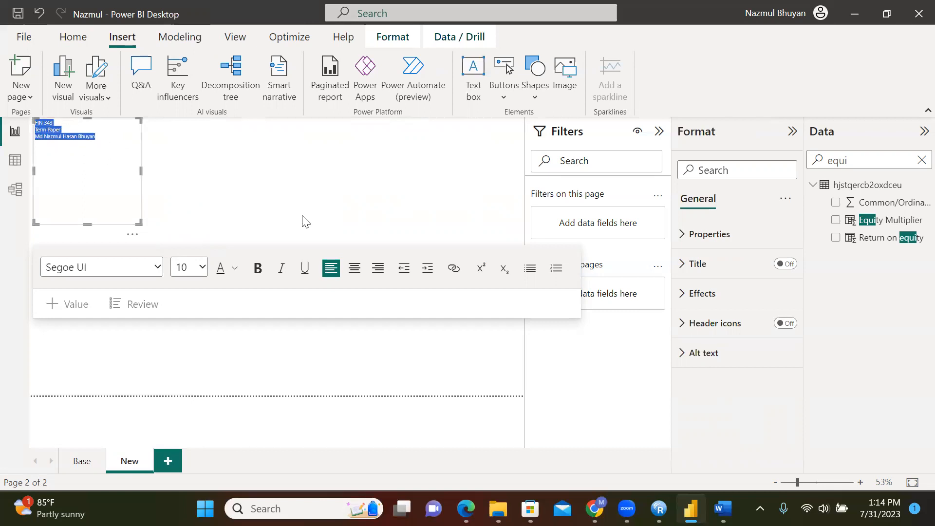
left_click(202, 268)
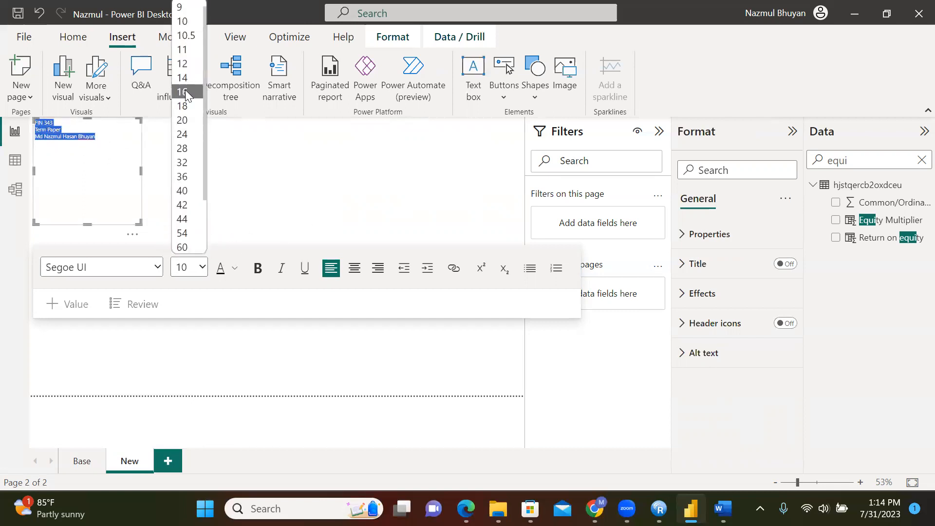
left_click(183, 103)
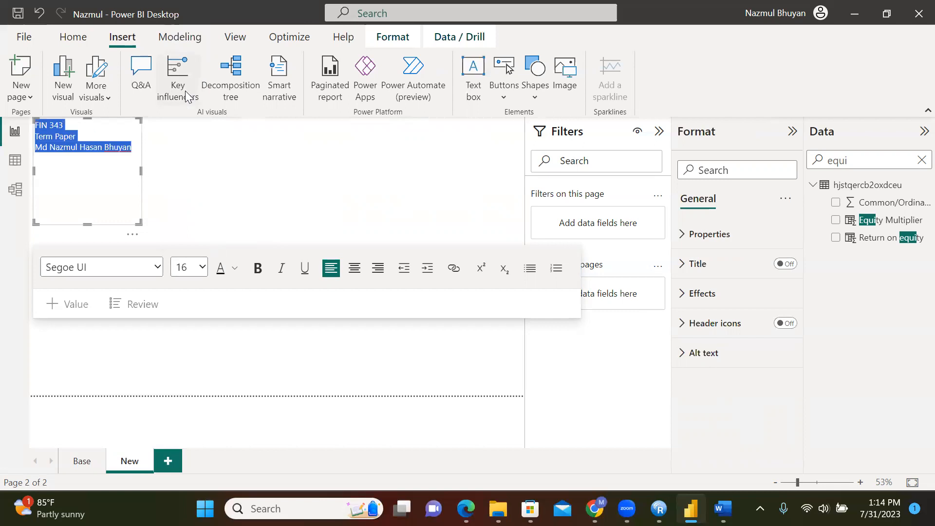
Shorten the text box to fit its three lines and set the font to Times New Roman
left_click(201, 183)
left_click(87, 204)
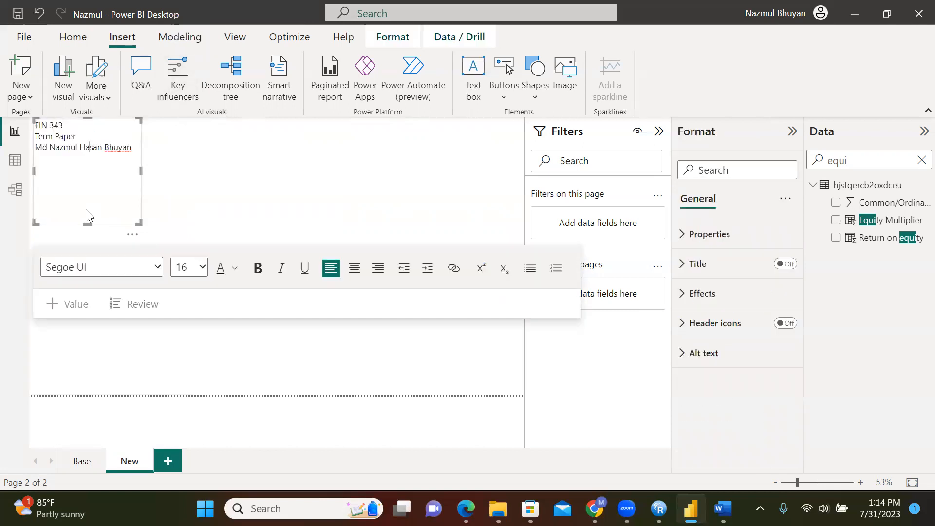
left_click_drag(87, 223, 87, 162)
left_click(194, 156)
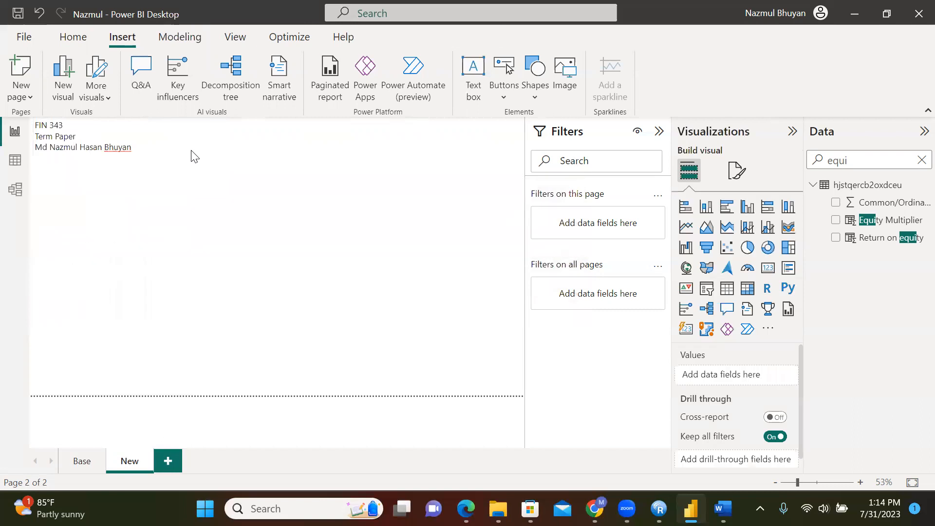
left_click(119, 152)
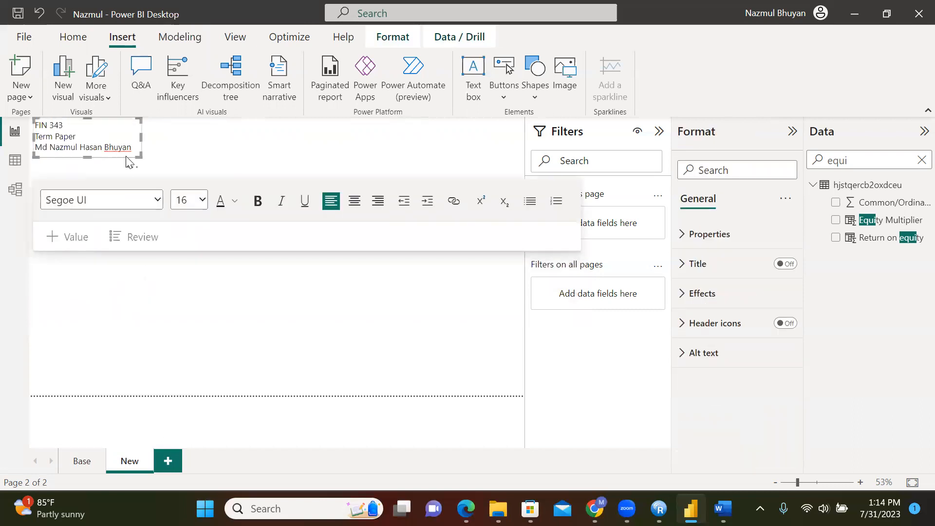
key("ctrl+a")
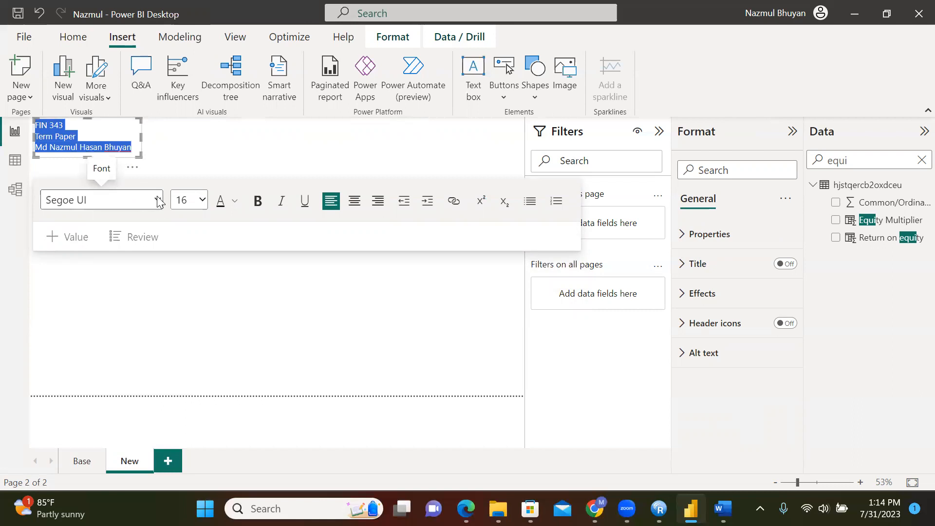
left_click(131, 202)
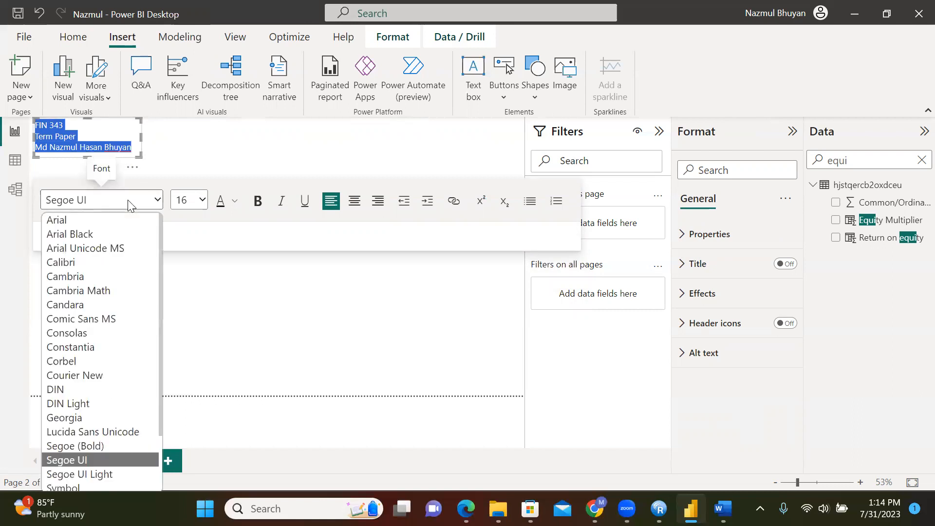
key("Down")
key("Down")
key("Down")
key("Down")
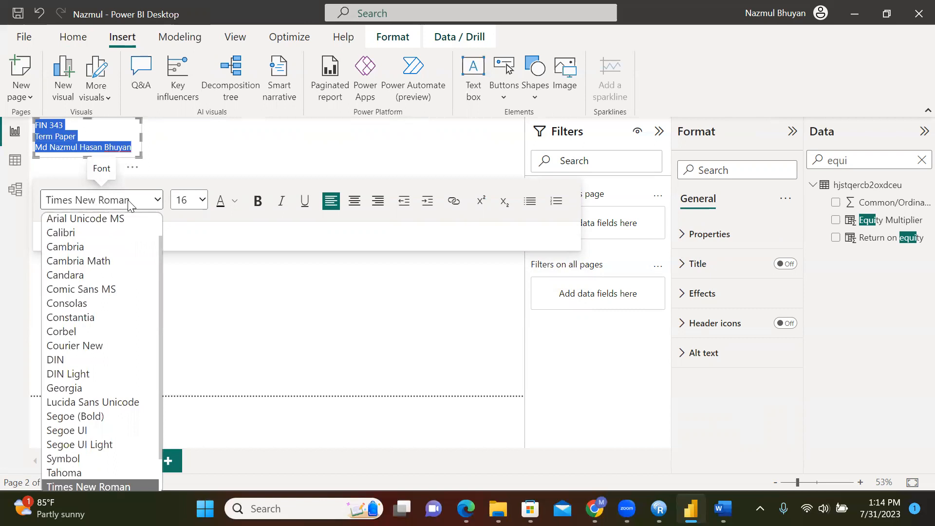
key("Return")
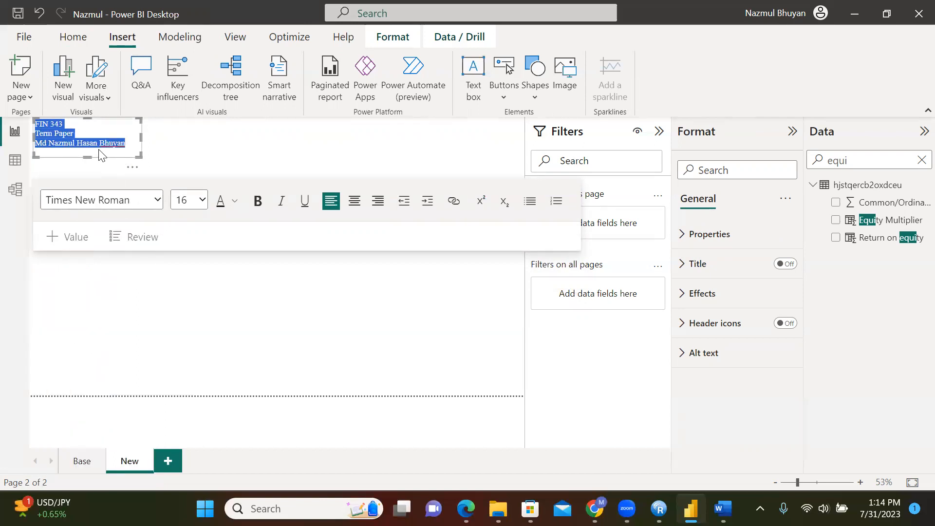
left_click(160, 271)
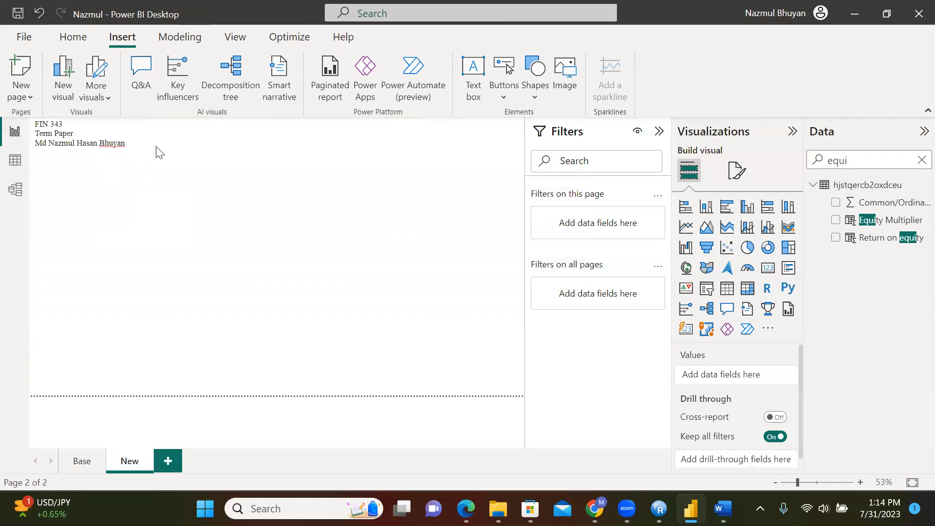
left_click(82, 461)
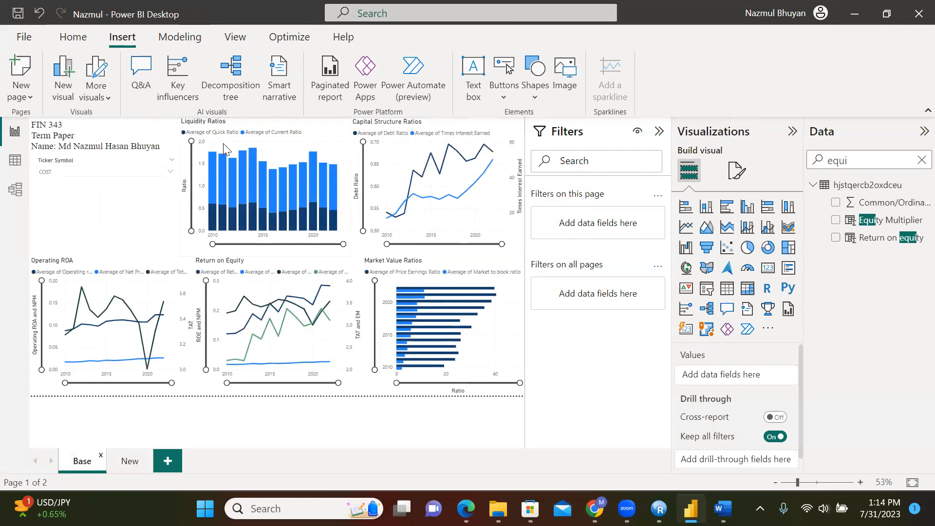
left_click(282, 153)
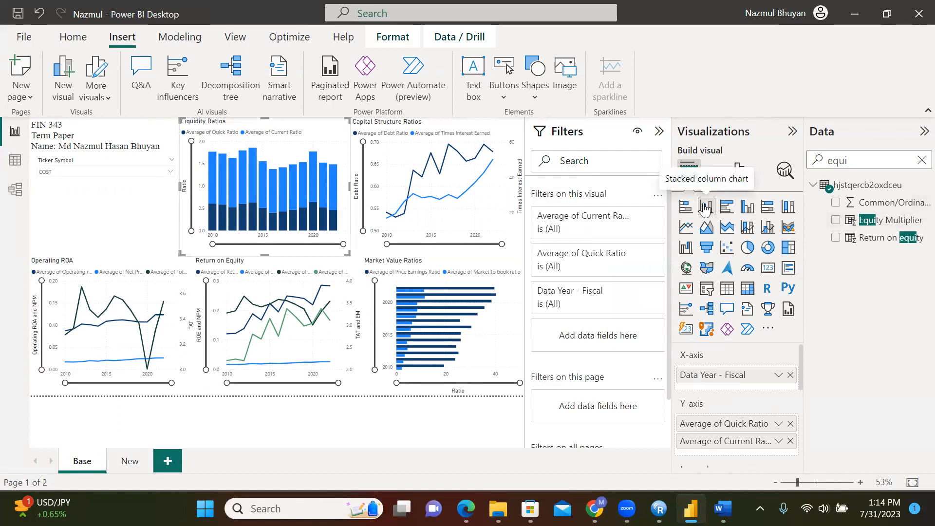
left_click(128, 461)
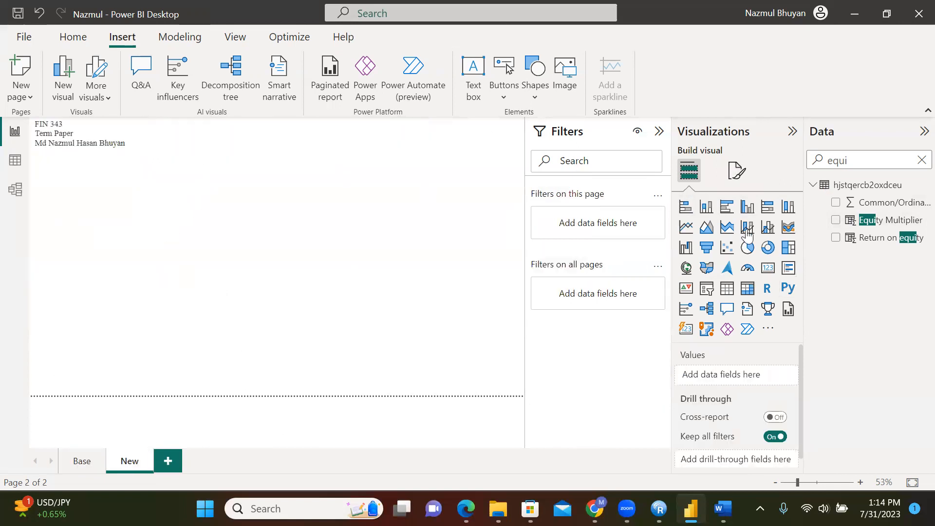
Place a stacked column chart beside the title with Data Year - Fiscal on the x-axis
left_click(706, 207)
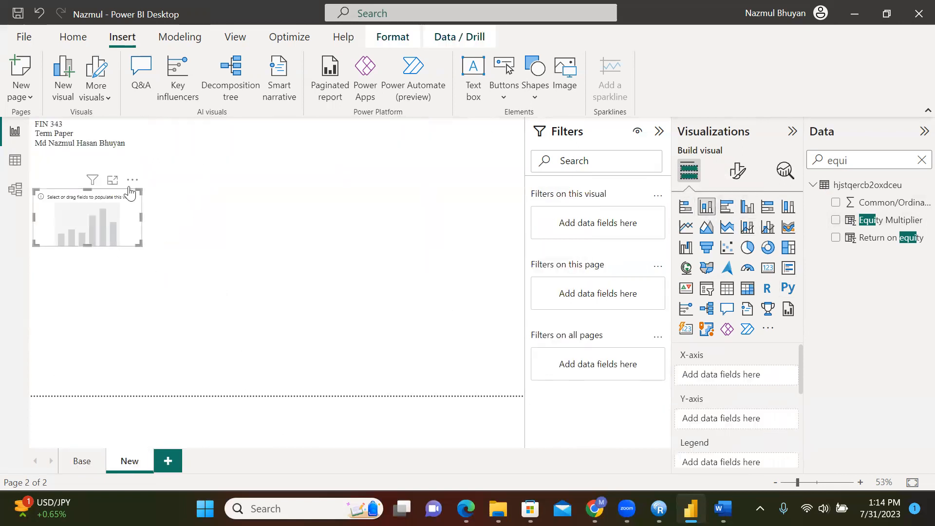
left_click_drag(117, 188, 213, 113)
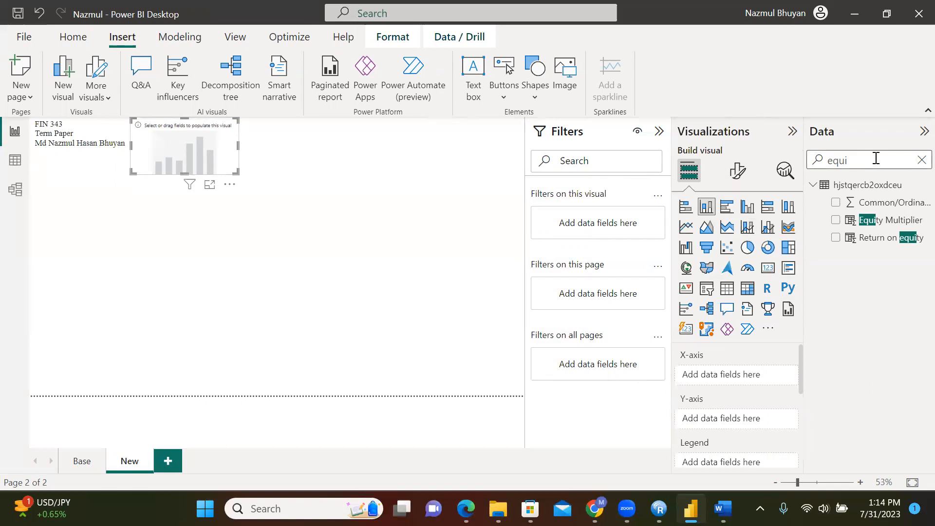
left_click(920, 158)
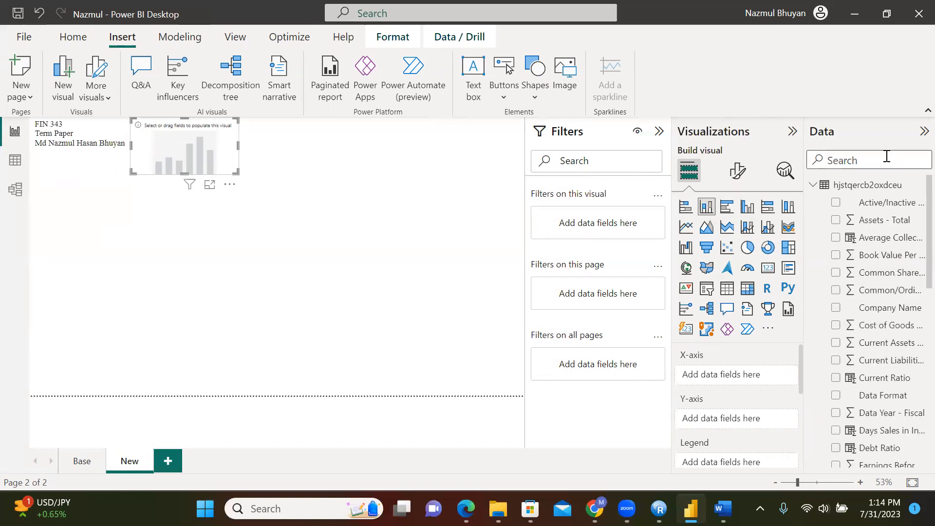
type("year")
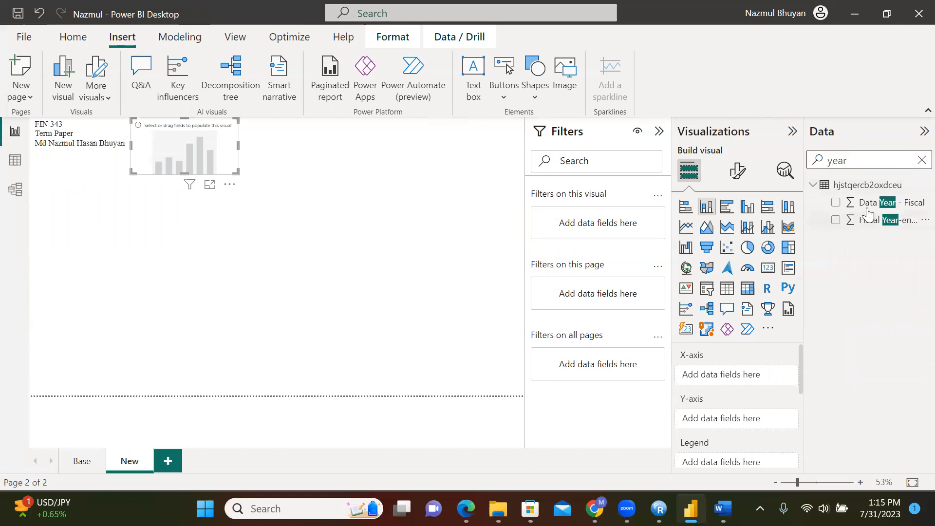
left_click_drag(867, 210, 744, 387)
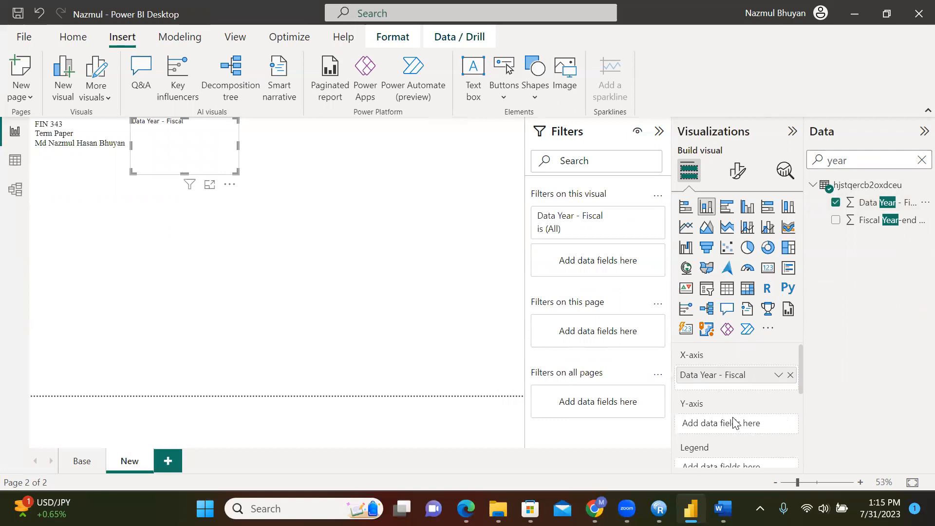
Add Quick Ratio and Current Ratio as values, both aggregated as Average
left_click(920, 161)
type("cu")
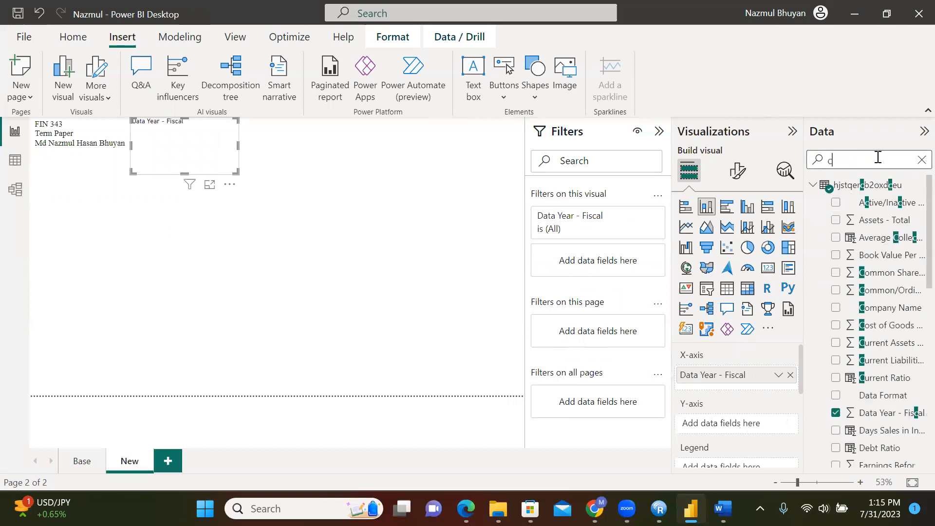
key("BackSpace")
key("BackSpace")
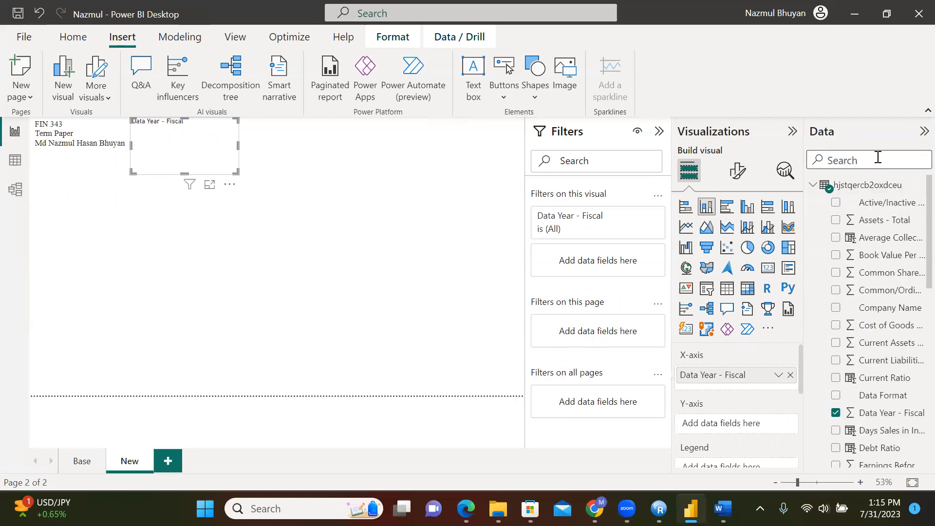
type("quic")
left_click_drag(884, 213, 754, 429)
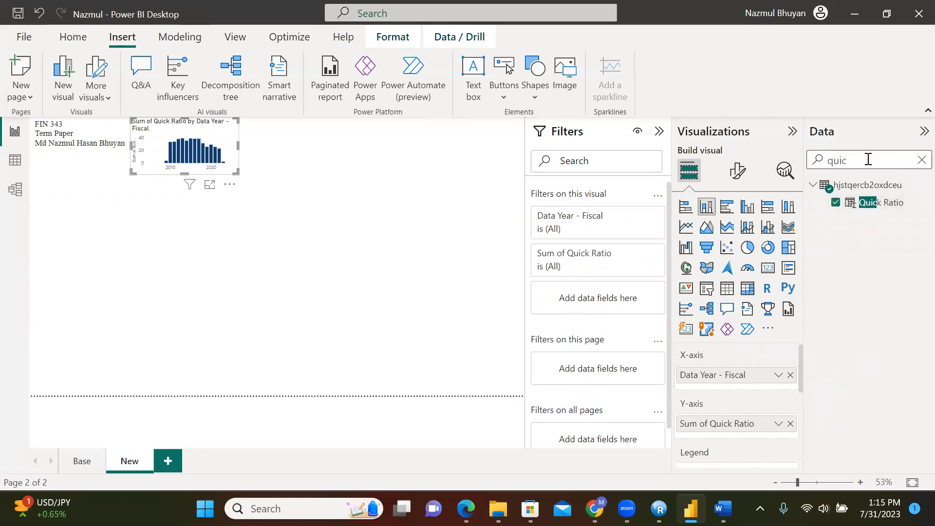
key("BackSpace")
key("BackSpace")
key("BackSpace")
key("BackSpace")
type("curr")
left_click_drag(870, 234, 776, 437)
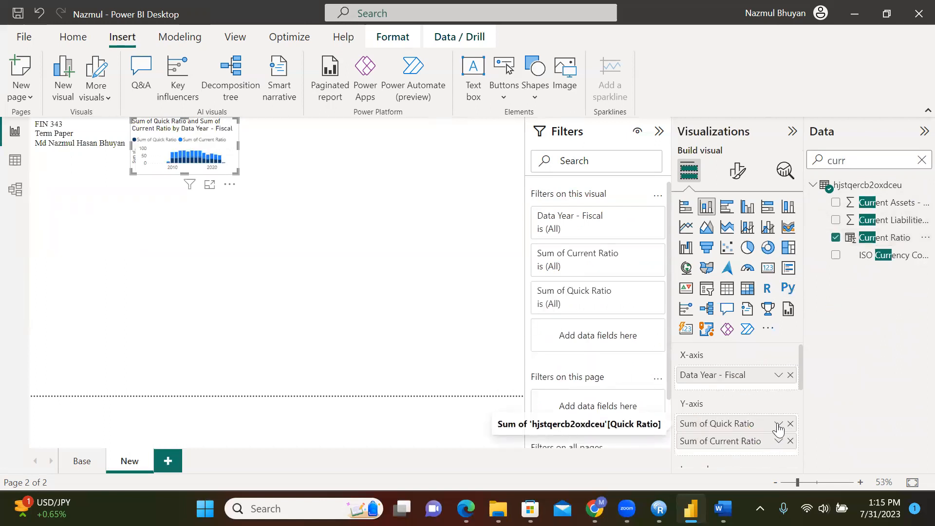
left_click(777, 426)
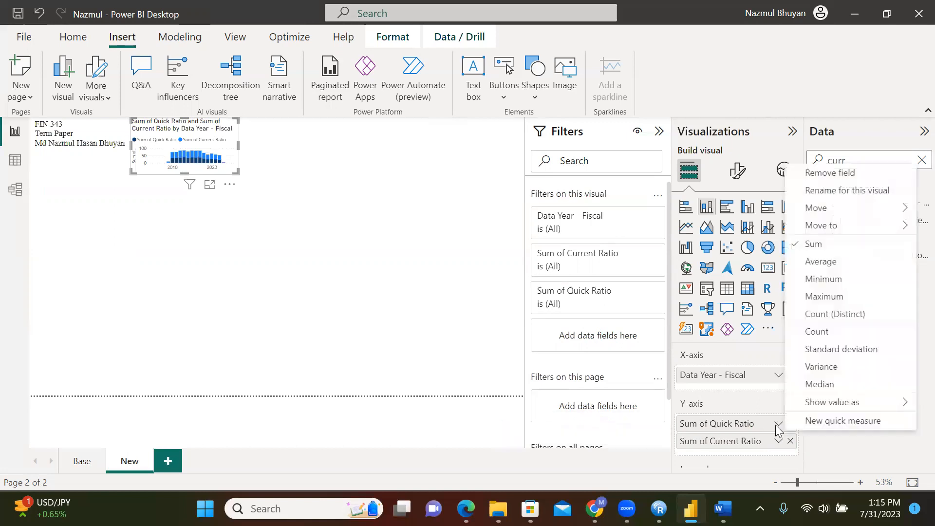
left_click(831, 261)
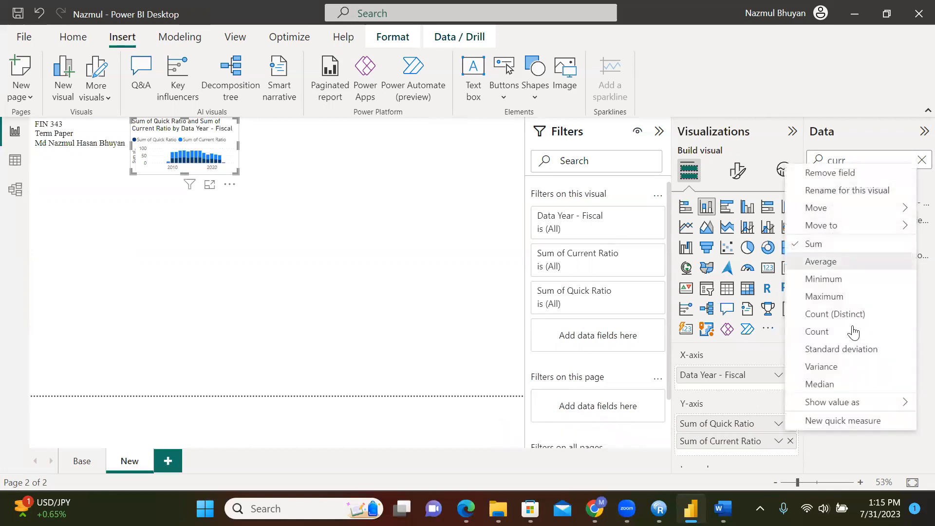
left_click(778, 440)
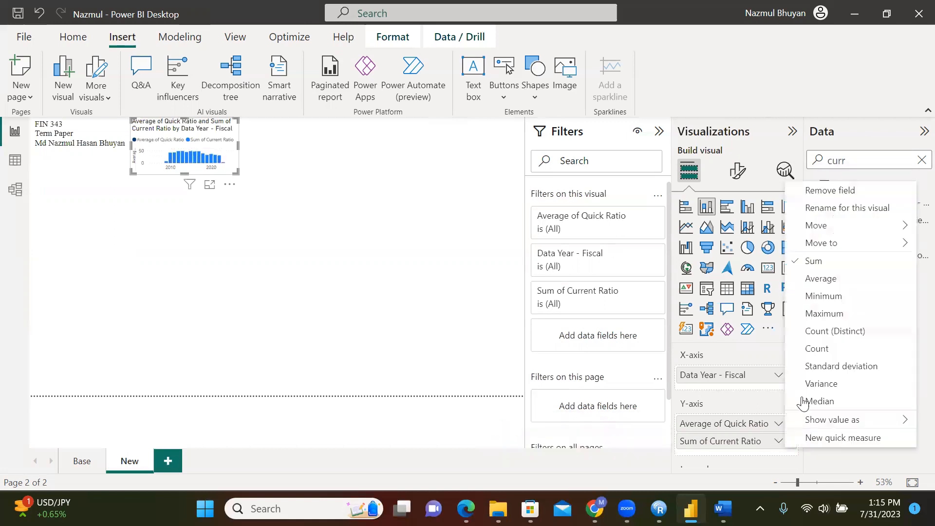
left_click(844, 284)
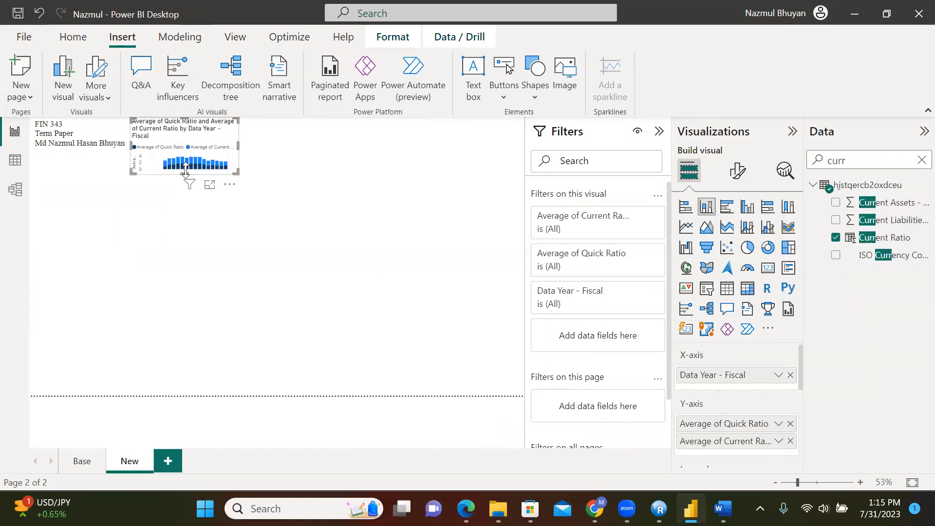
Enlarge the chart, making it taller and wider
left_click_drag(185, 172, 185, 223)
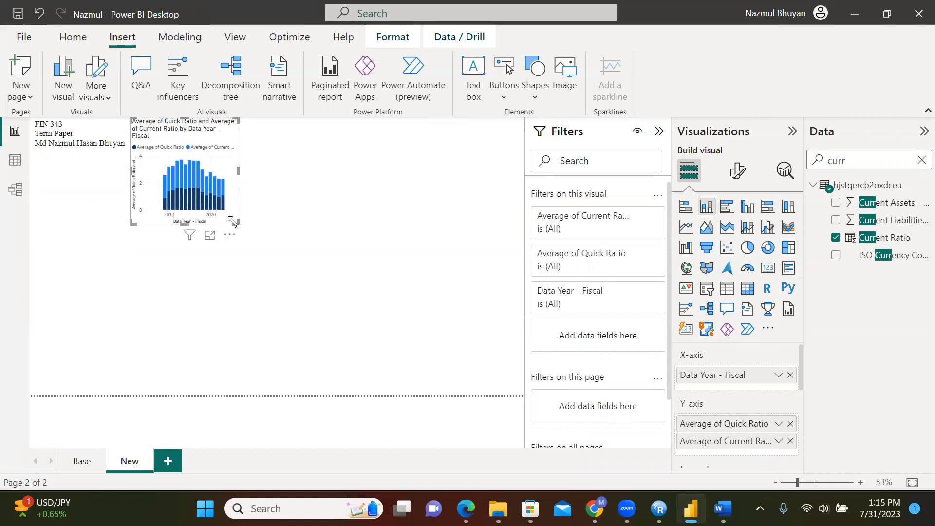
left_click_drag(238, 169, 284, 183)
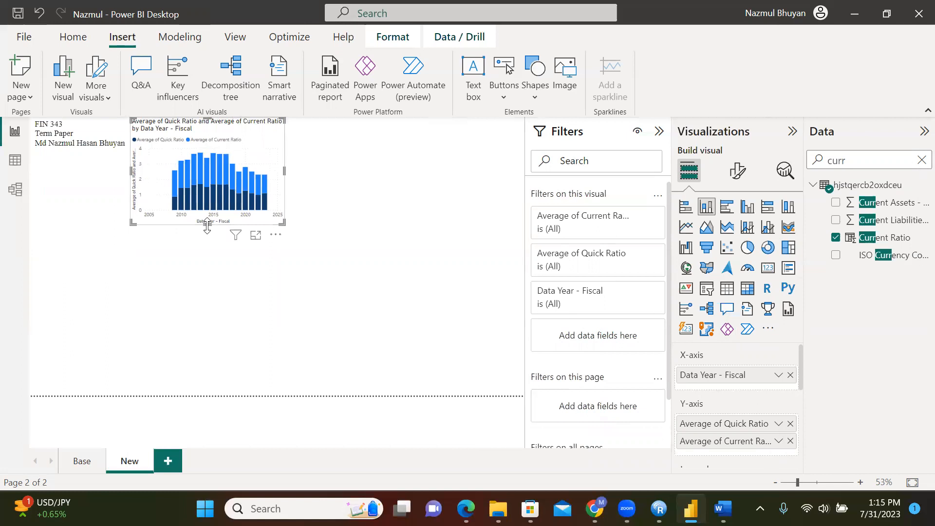
left_click_drag(207, 225, 206, 237)
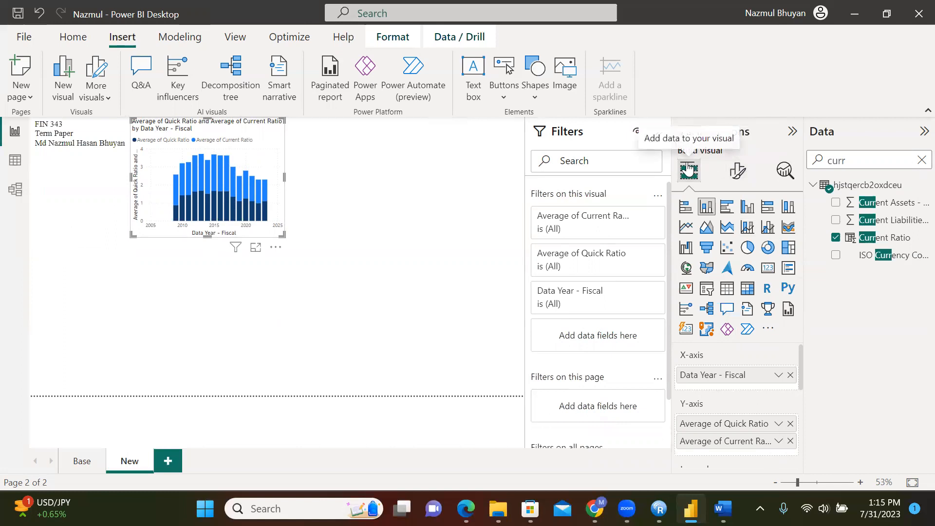
Replace the chart's default field-based title with 'Liquidity Ratios'
left_click(737, 172)
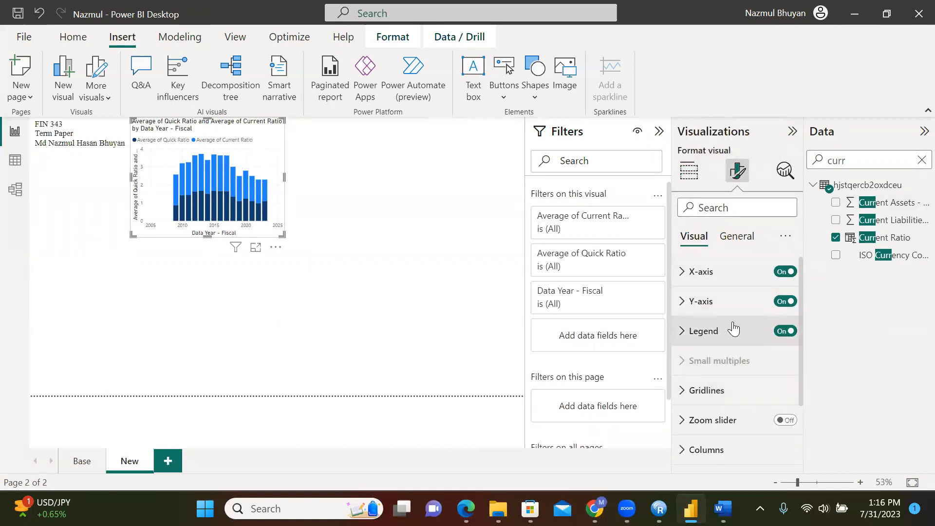
scroll(732, 325, "down", 1)
left_click(736, 237)
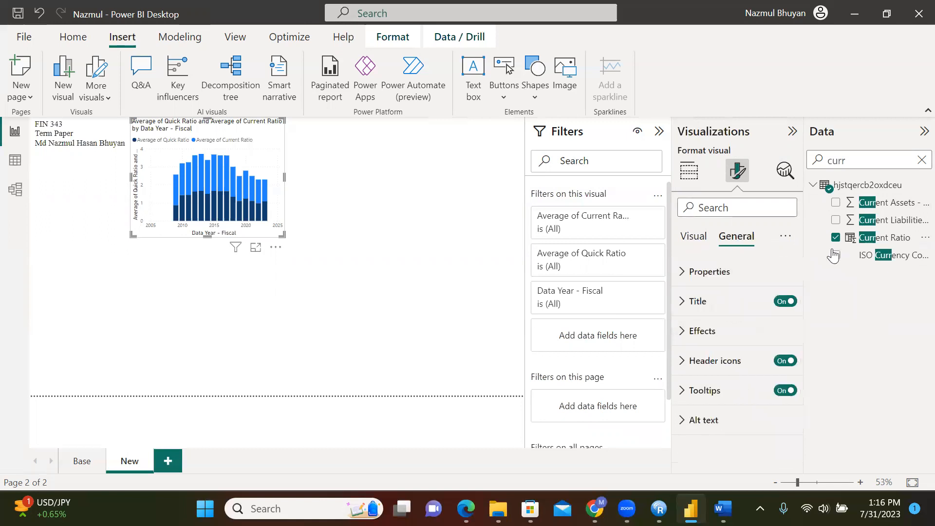
left_click(683, 302)
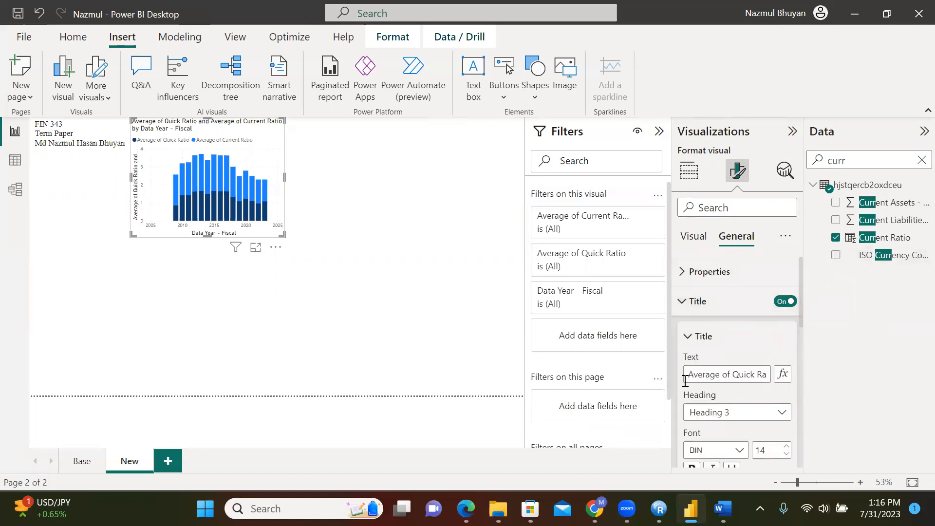
left_click_drag(687, 376, 805, 367)
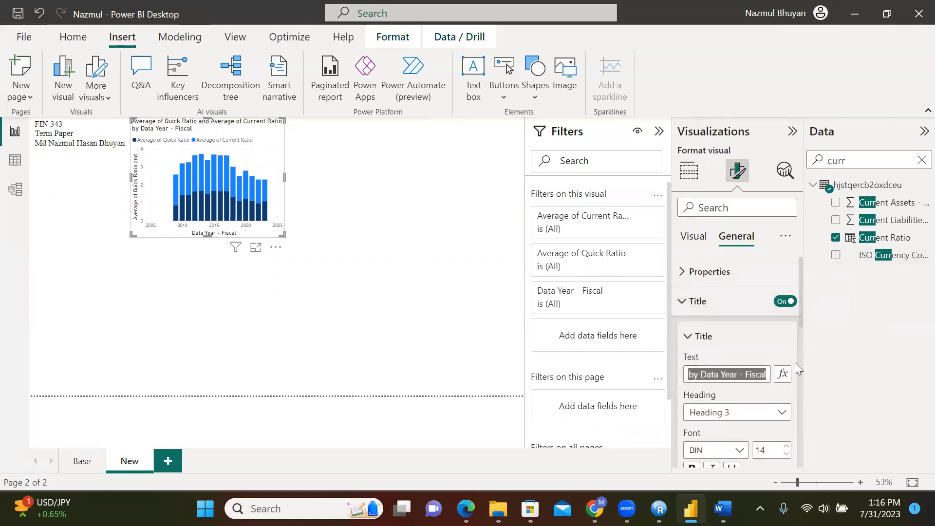
type("Liquid")
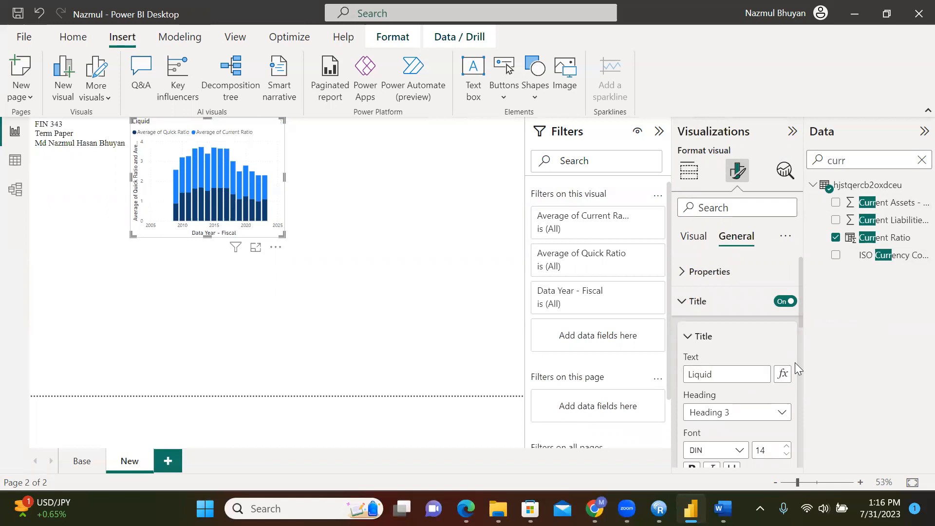
type("ity Ratios")
left_click(419, 263)
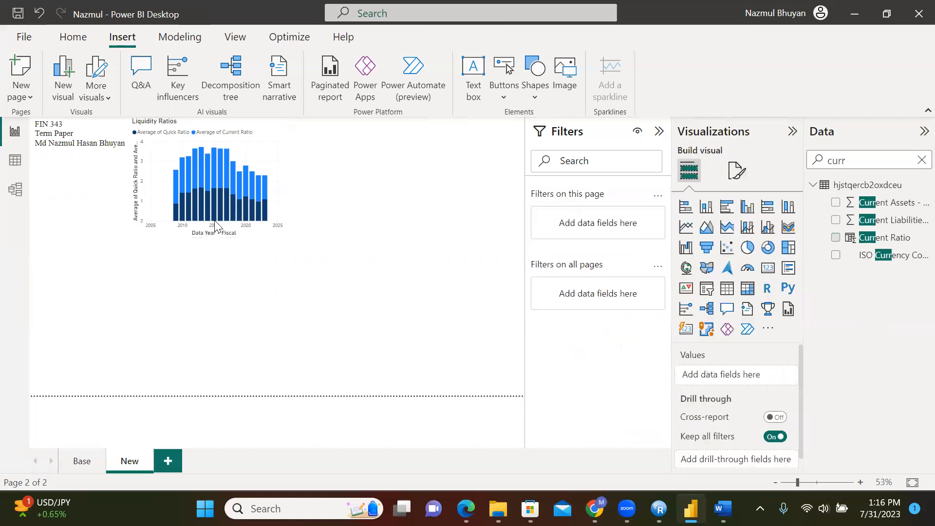
Replace the Liquidity Ratios y-axis title of combined average field names with 'Ratio'
left_click(146, 190)
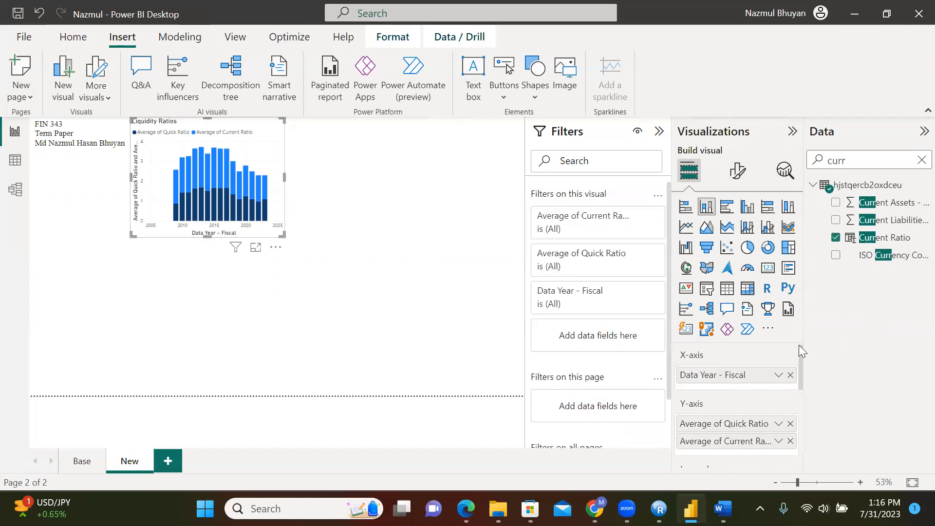
mouse_move(799, 351)
left_mouse_down()
mouse_move(804, 443)
mouse_move(810, 351)
left_mouse_up()
left_click(738, 172)
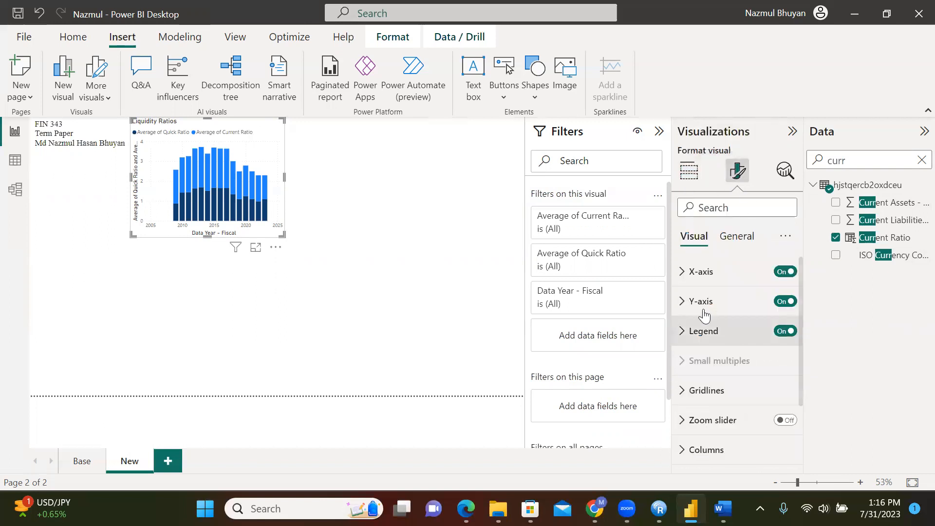
left_click(684, 302)
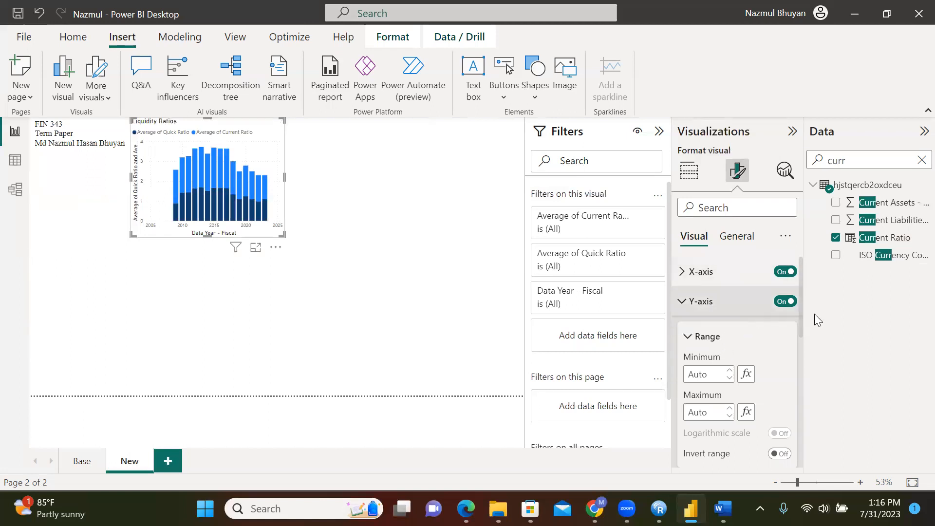
left_click_drag(803, 312, 803, 368)
left_click(716, 388)
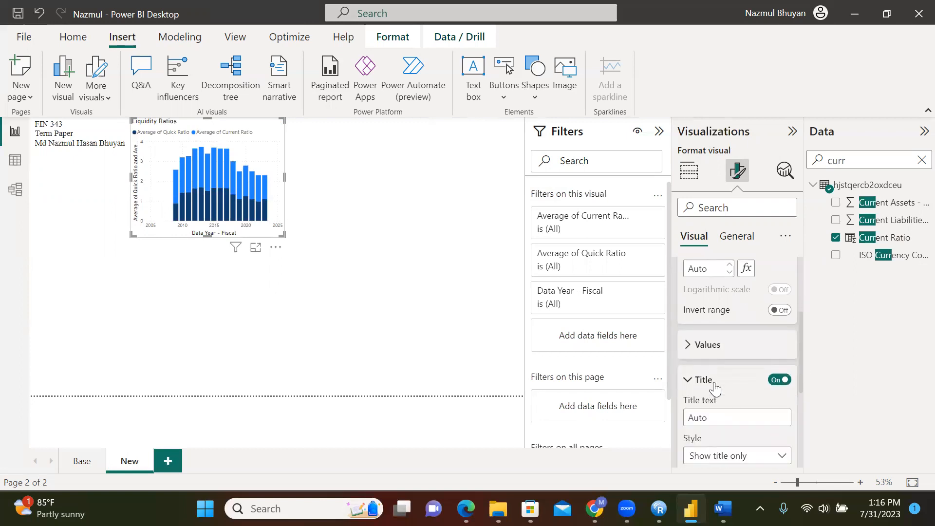
type("Ratio")
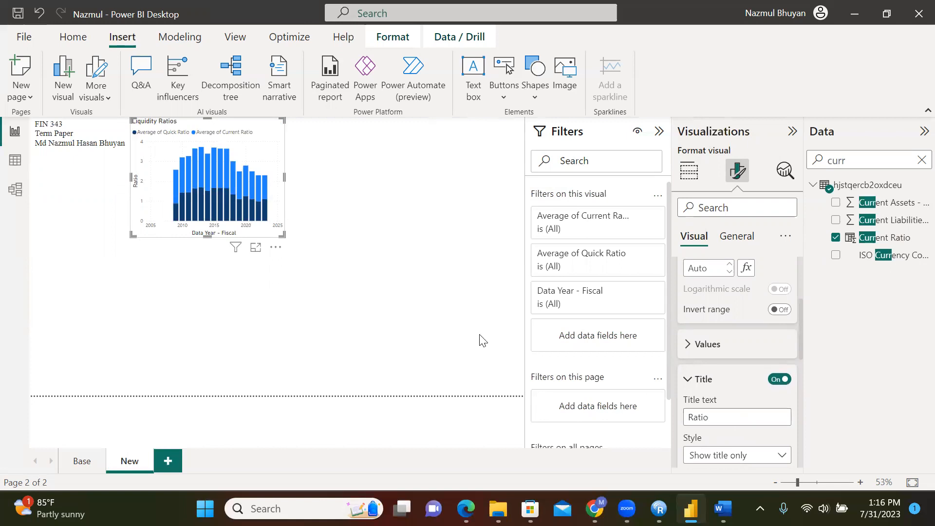
left_click(480, 365)
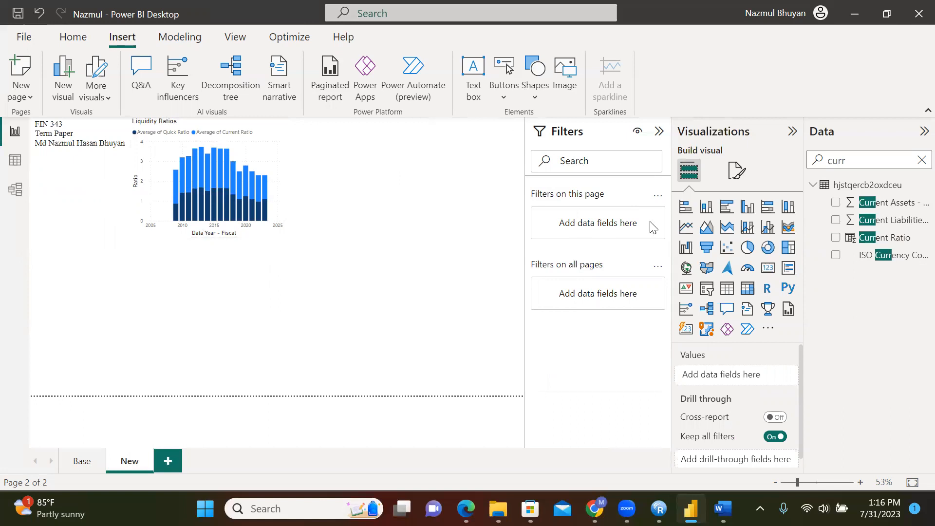
Add a slicer beside the Liquidity Ratios chart using the Ticker Symbol field
left_click(707, 293)
left_click_drag(102, 282, 130, 183)
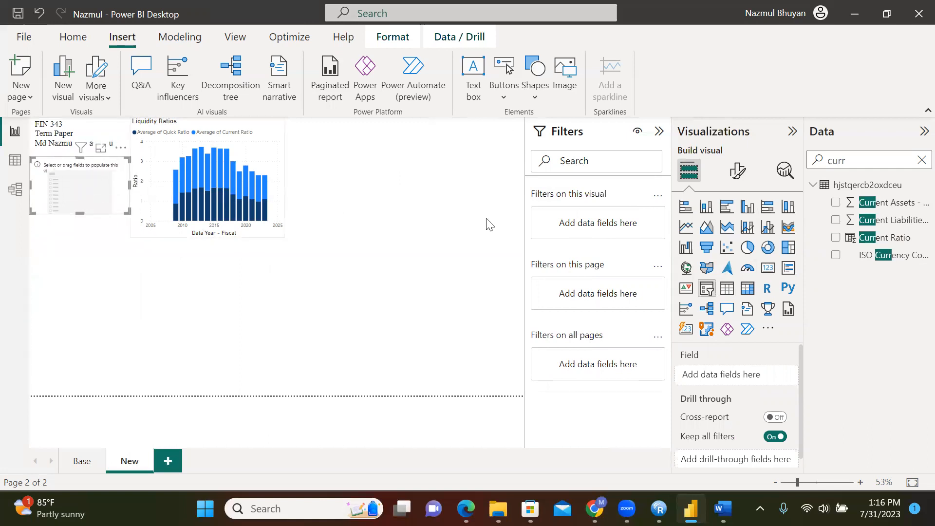
left_click(845, 163)
type("curr")
key("BackSpace")
key("BackSpace")
key("BackSpace")
key("BackSpace")
type("ticker")
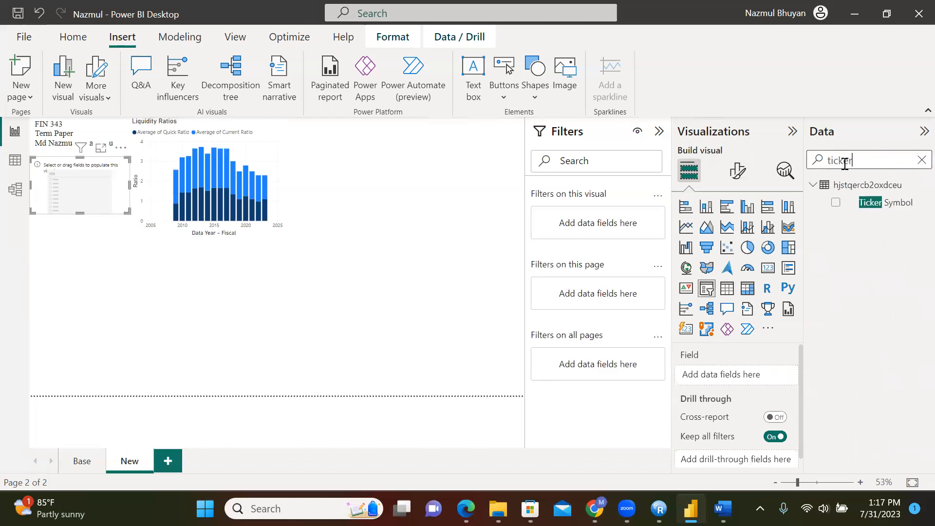
left_click_drag(895, 203, 763, 386)
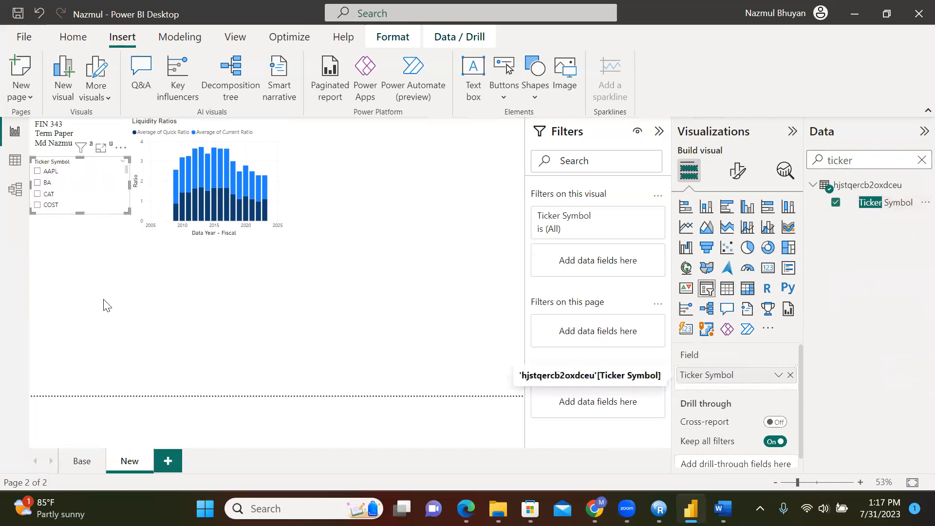
Change the slicer style to Dropdown and shrink it to fit
left_click(738, 171)
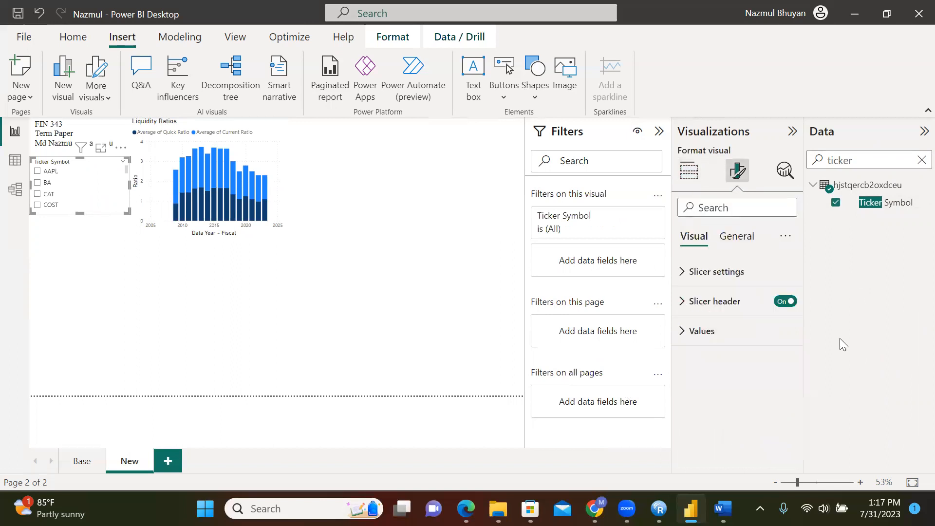
left_click(712, 273)
scroll(801, 319, "down", 1)
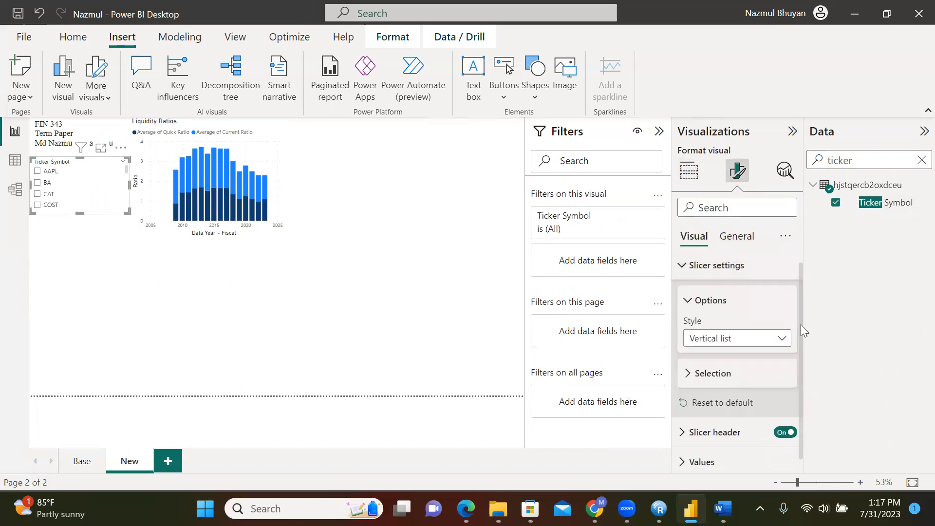
left_click(715, 372)
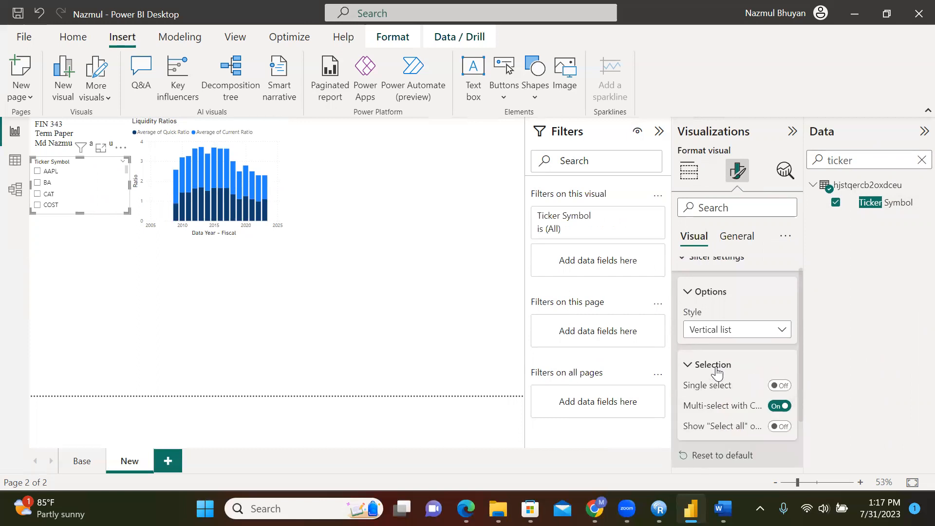
left_click(715, 370)
left_click(769, 329)
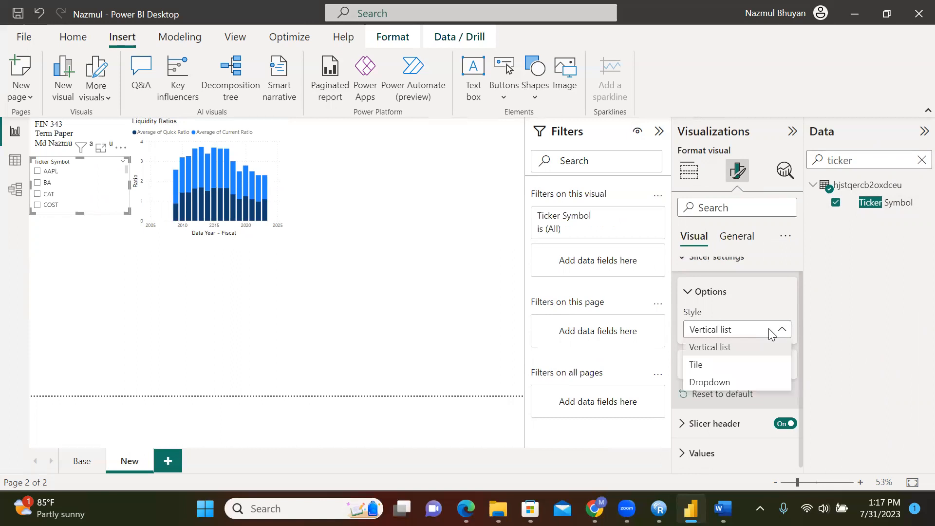
left_click(722, 383)
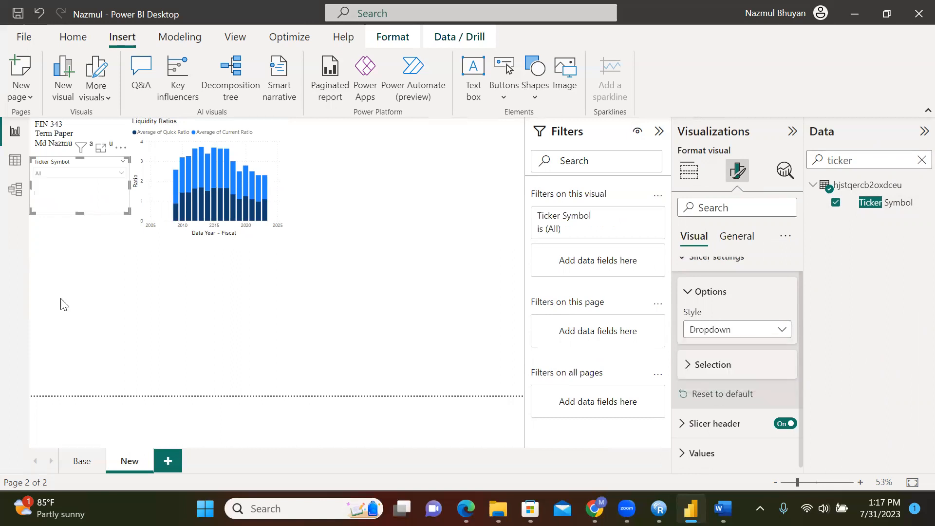
left_click_drag(79, 212, 89, 200)
Select COST in the ticker dropdown to filter the report
left_click(122, 178)
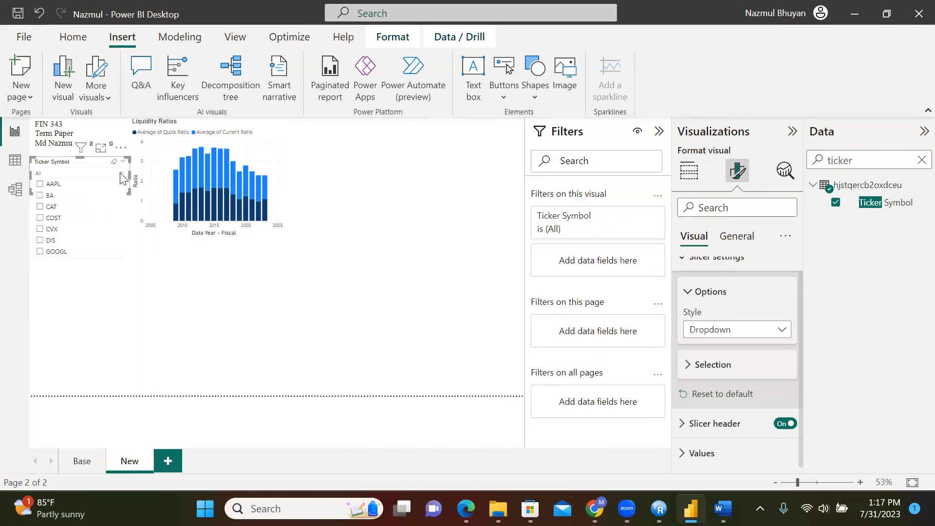
left_click(40, 220)
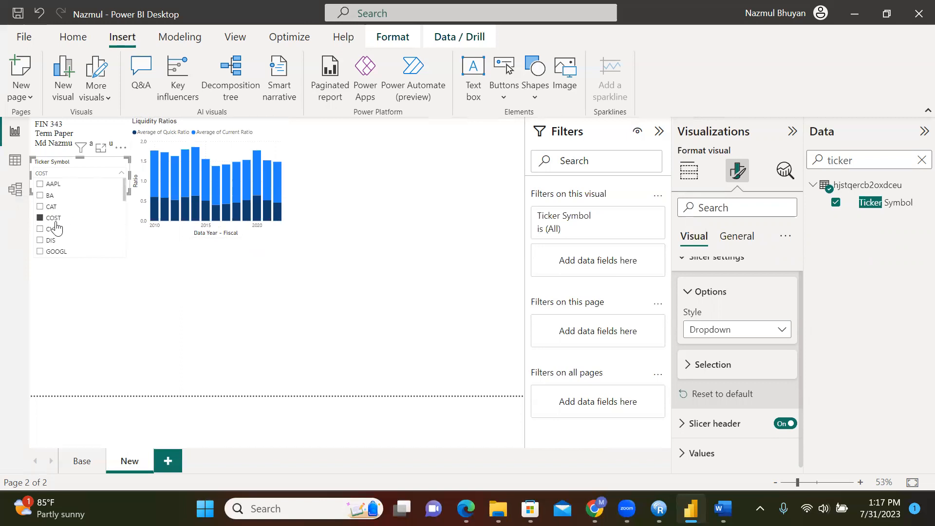
left_click(113, 281)
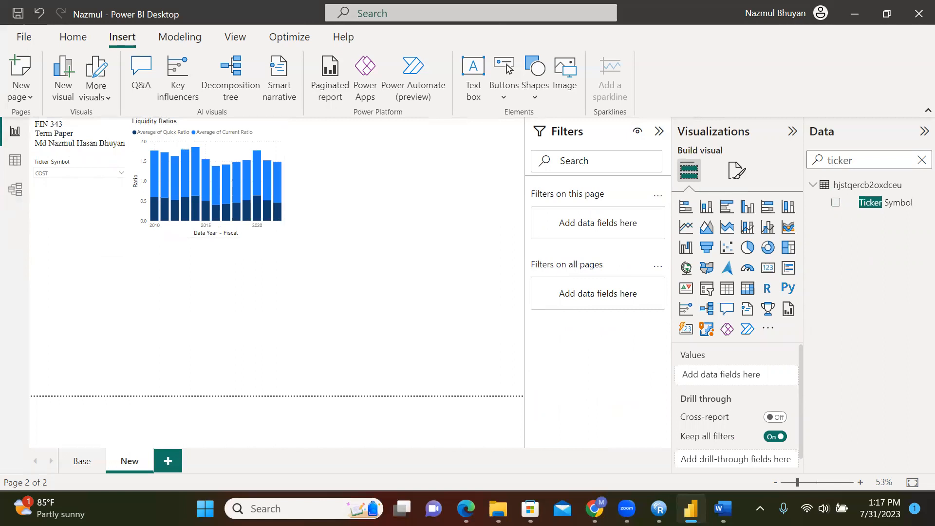
left_click(82, 462)
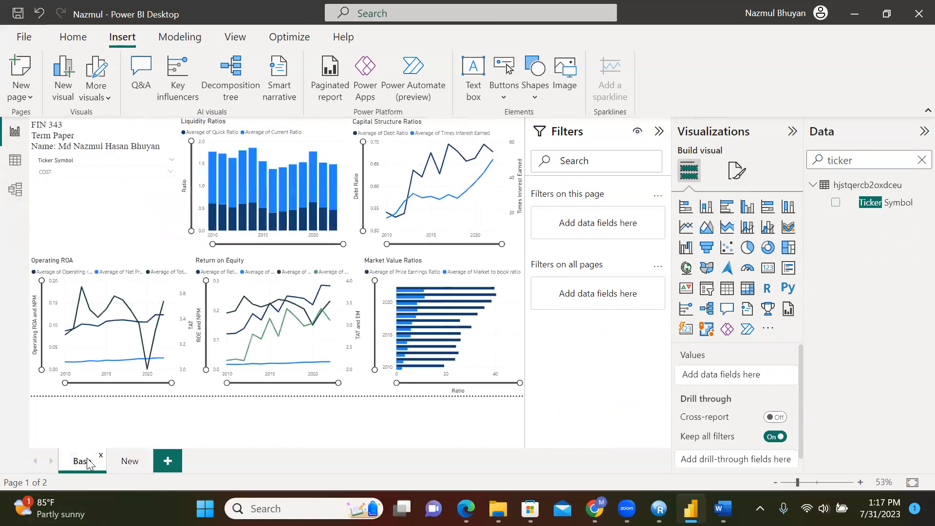
left_click(127, 462)
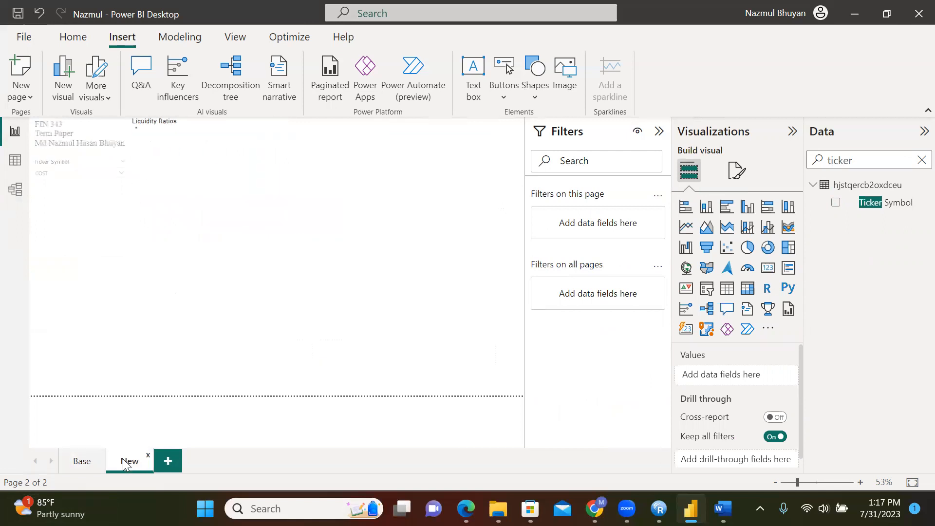
left_click(277, 133)
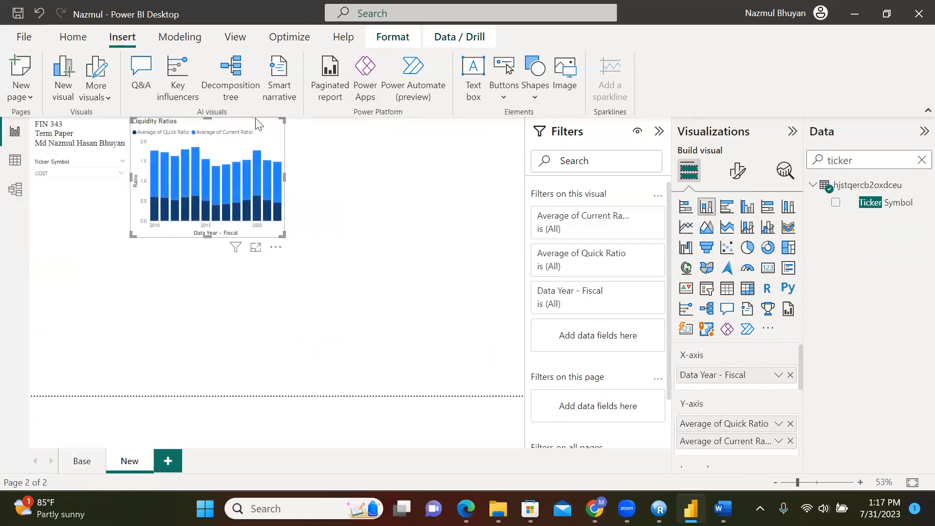
left_click(378, 150)
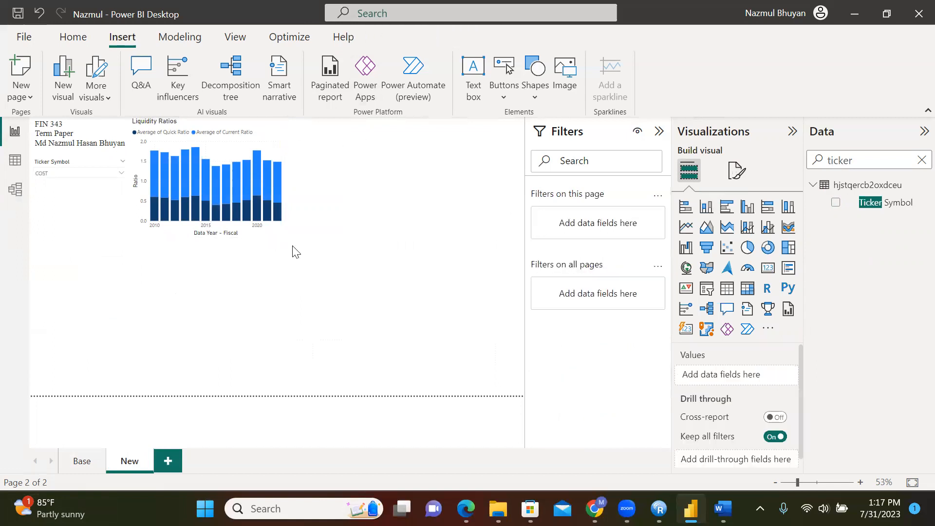
left_click(82, 462)
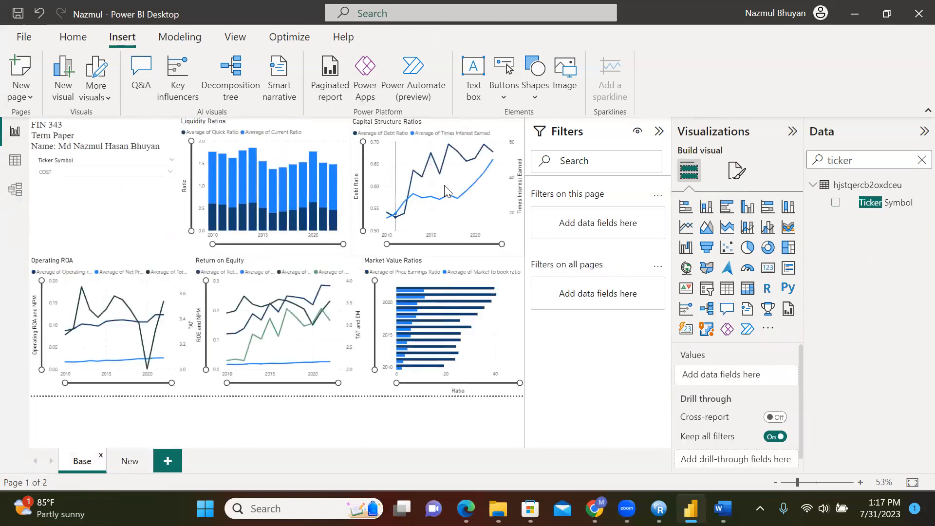
left_click(467, 213)
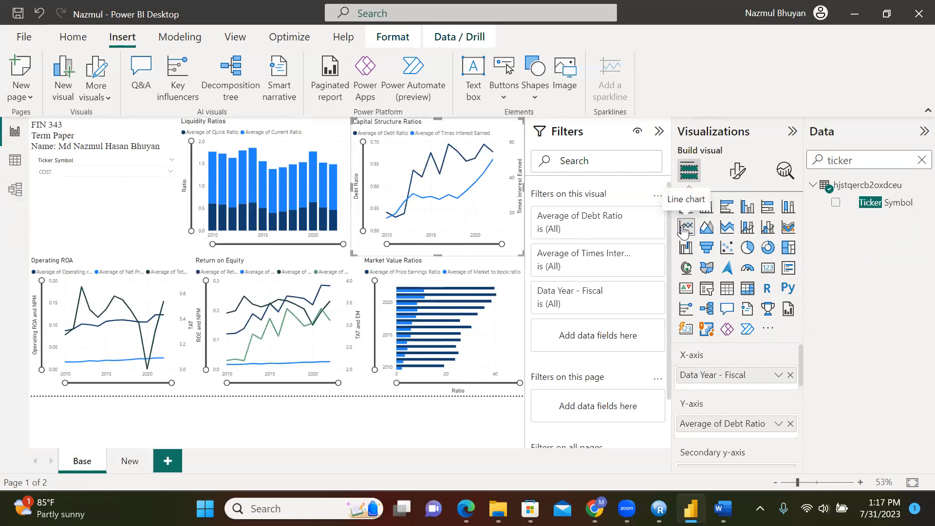
left_click(118, 467)
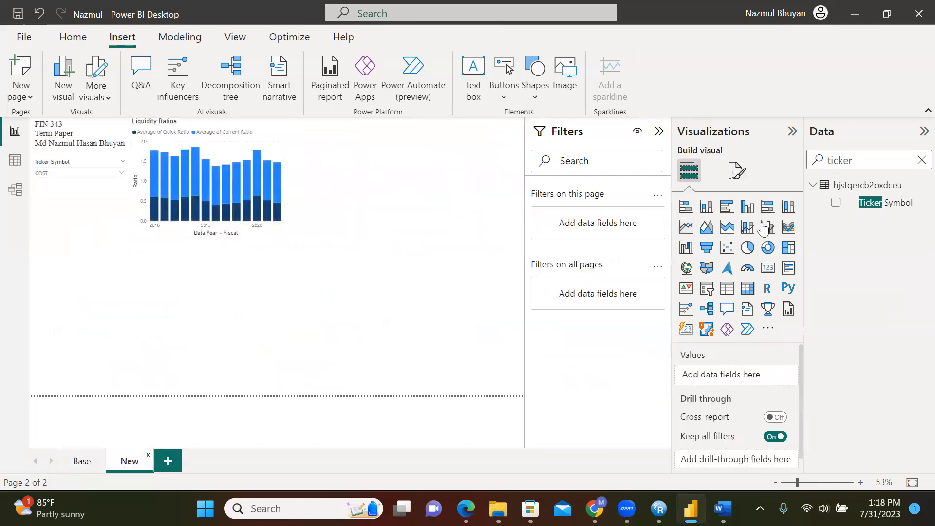
left_click(687, 229)
Place the line chart at the top of the page with Data Year - Fiscal on the x-axis
left_click_drag(93, 283, 430, 124)
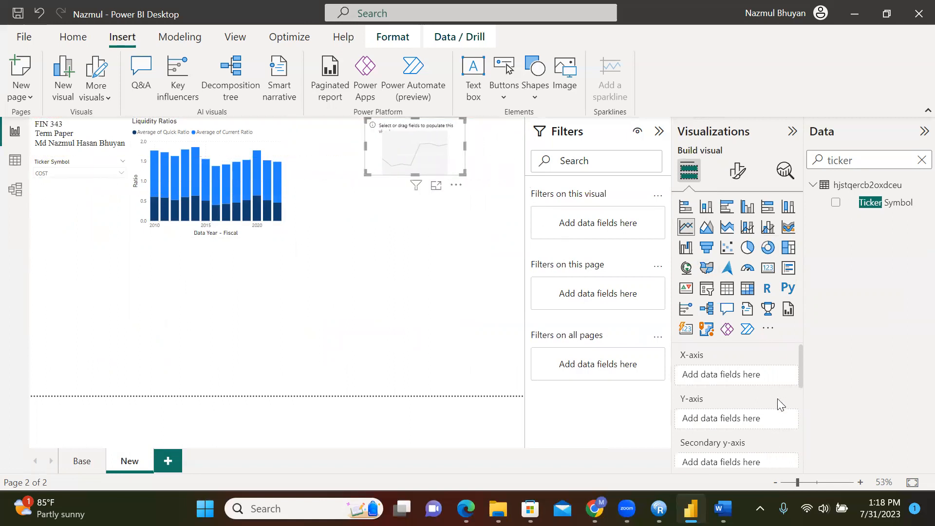
left_click(919, 159)
type("fisca")
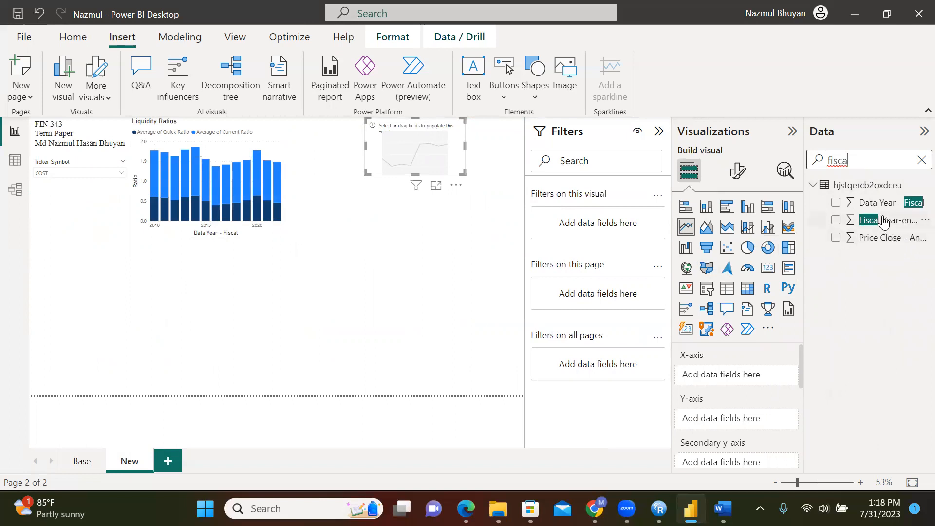
left_click_drag(881, 204, 749, 380)
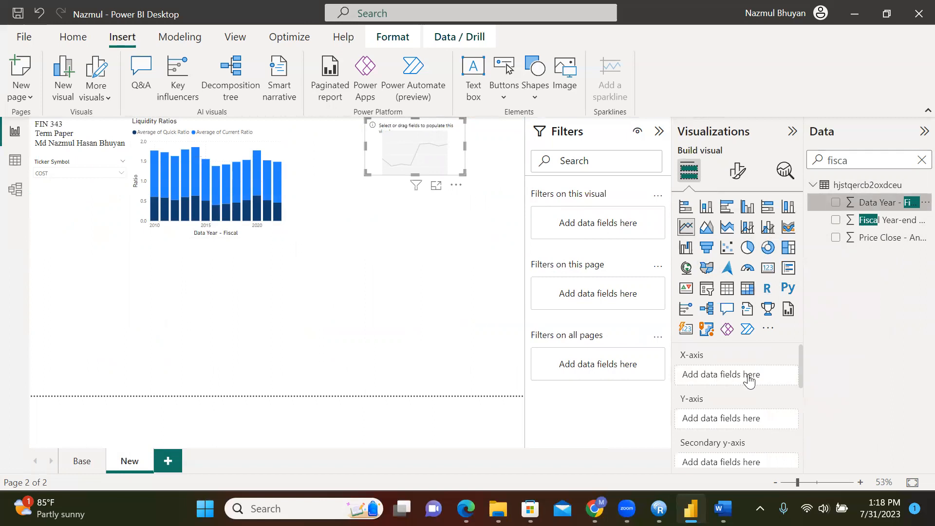
Add Debt Ratio to the y-axis, aggregated as Average
left_click(854, 161)
key("BackSpace")
key("BackSpace")
key("BackSpace")
key("BackSpace")
key("BackSpace")
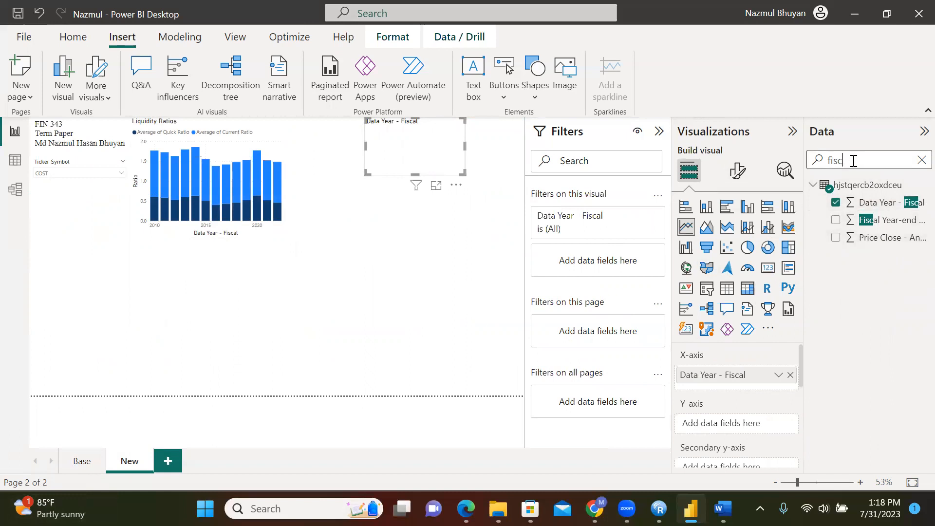
type("debt")
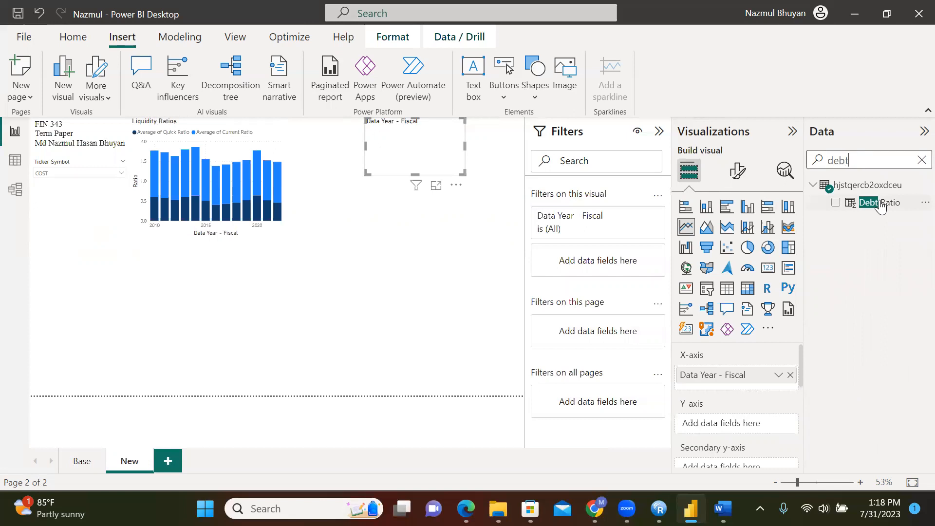
left_click_drag(872, 203, 746, 423)
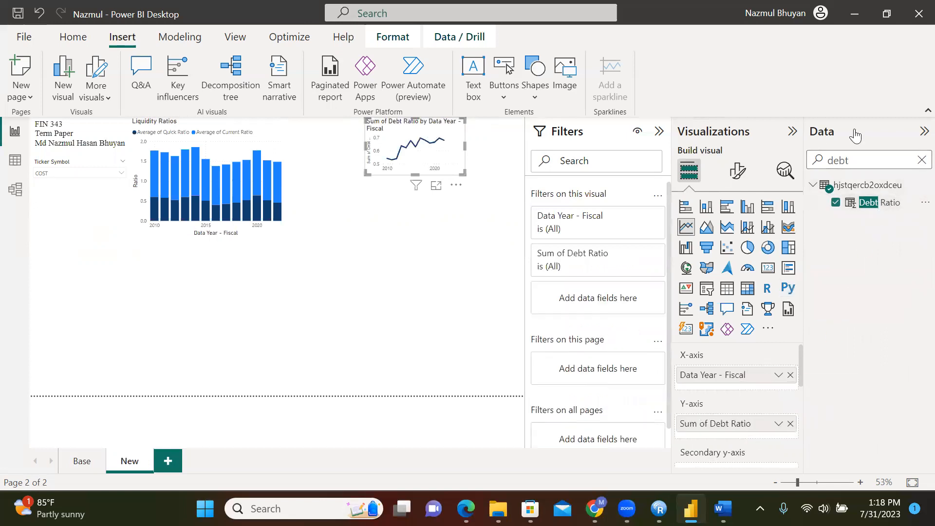
left_click(775, 424)
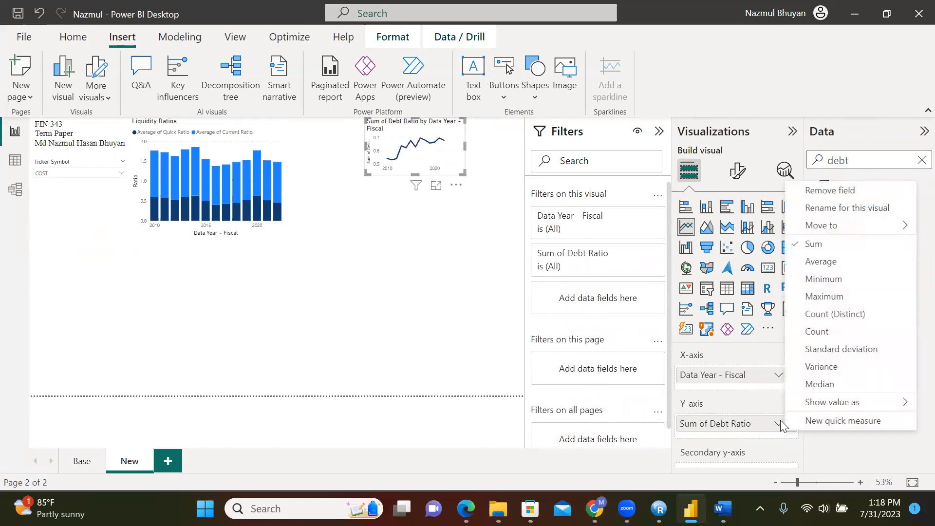
left_click(834, 270)
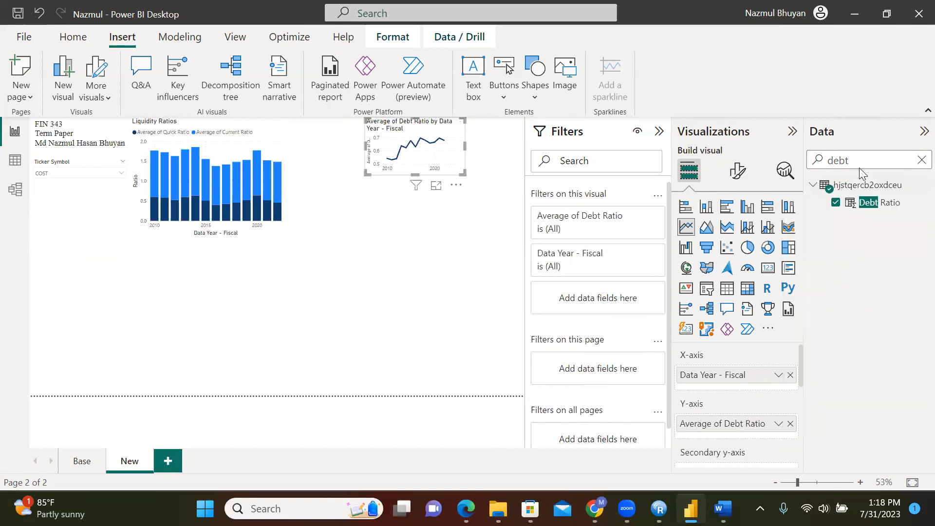
Drag Times Interest Earned toward the chart's secondary y-axis
key("BackSpace")
key("BackSpace")
key("BackSpace")
key("BackSpace")
type("time")
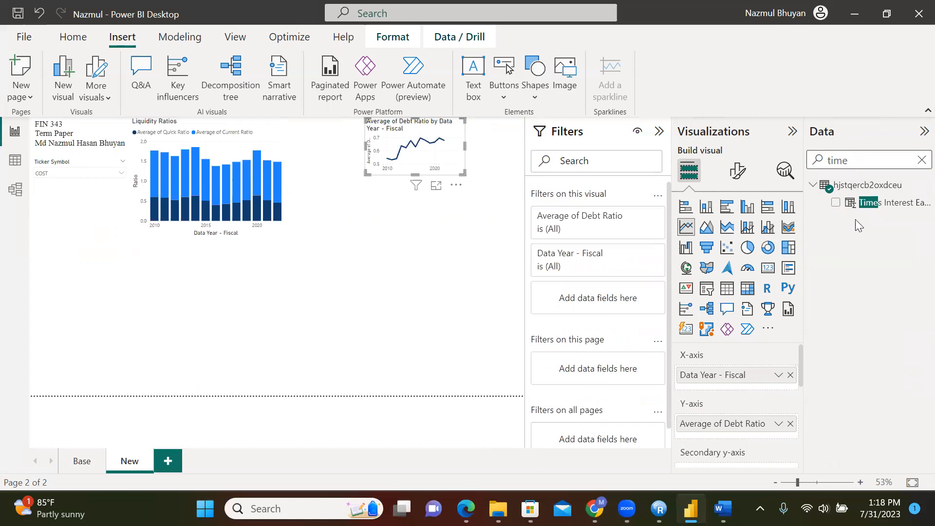
left_click_drag(900, 203, 775, 467)
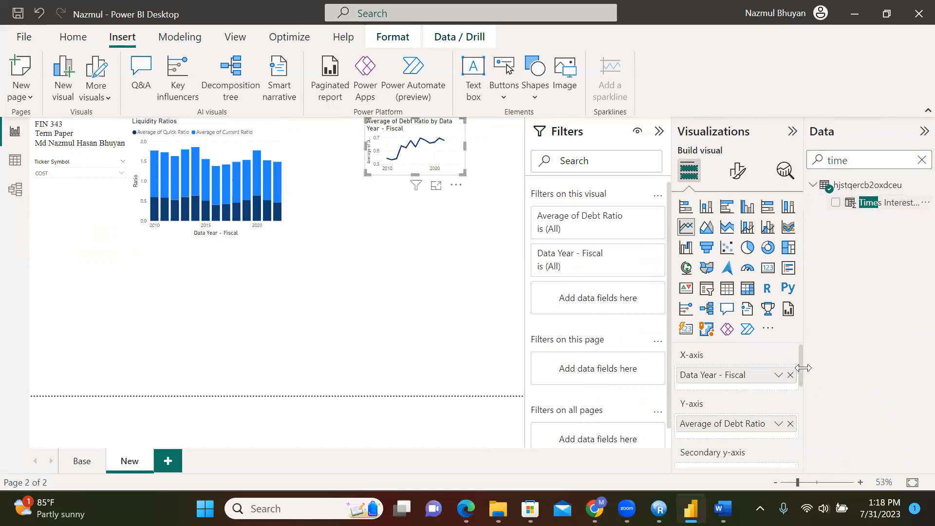
Put Times Interest Earned on the secondary y-axis, aggregated as Average
scroll(803, 367, "down", 1)
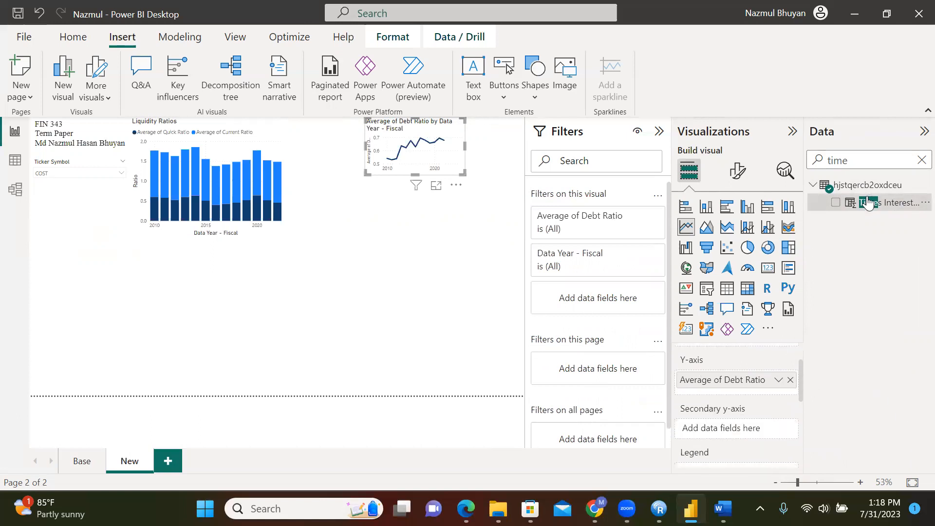
left_click_drag(878, 213, 760, 435)
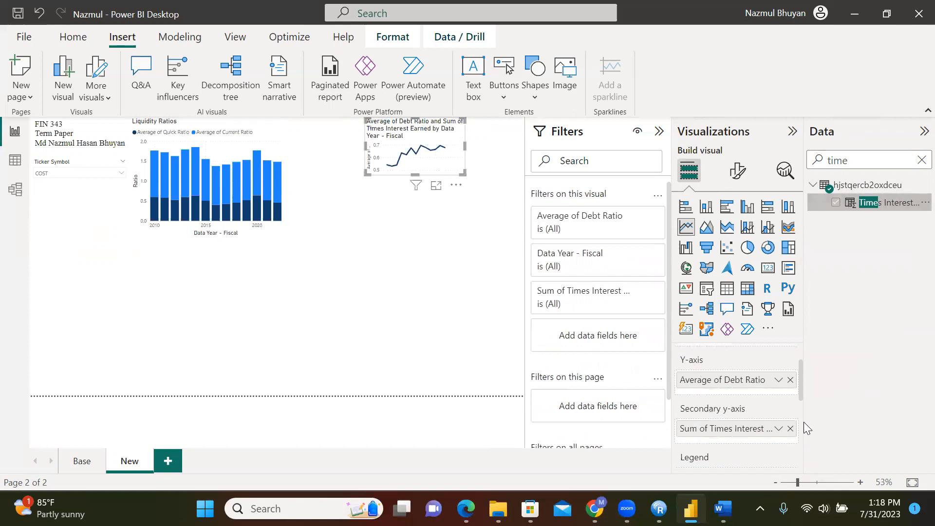
left_click(779, 428)
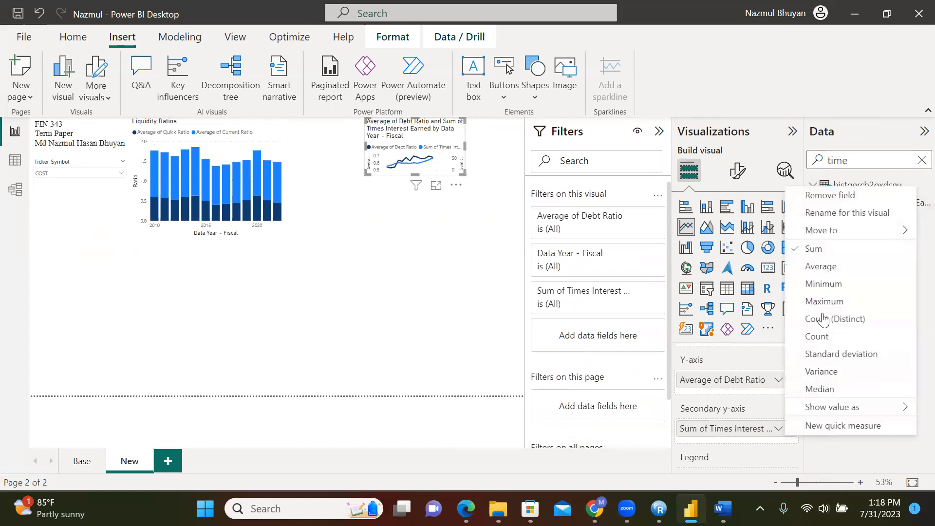
left_click(826, 270)
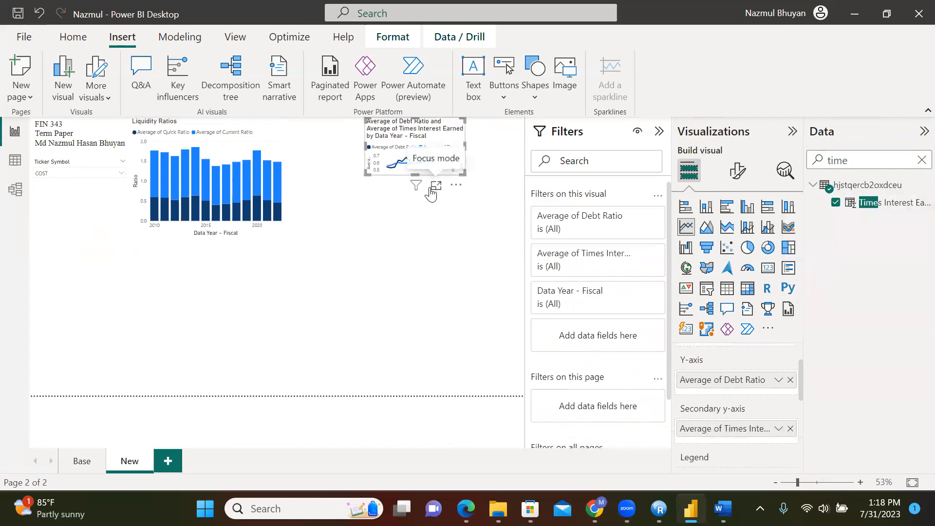
Resize and reposition the Debt Ratio and Liquidity Ratios charts so they sit side by side
left_click_drag(415, 175, 404, 241)
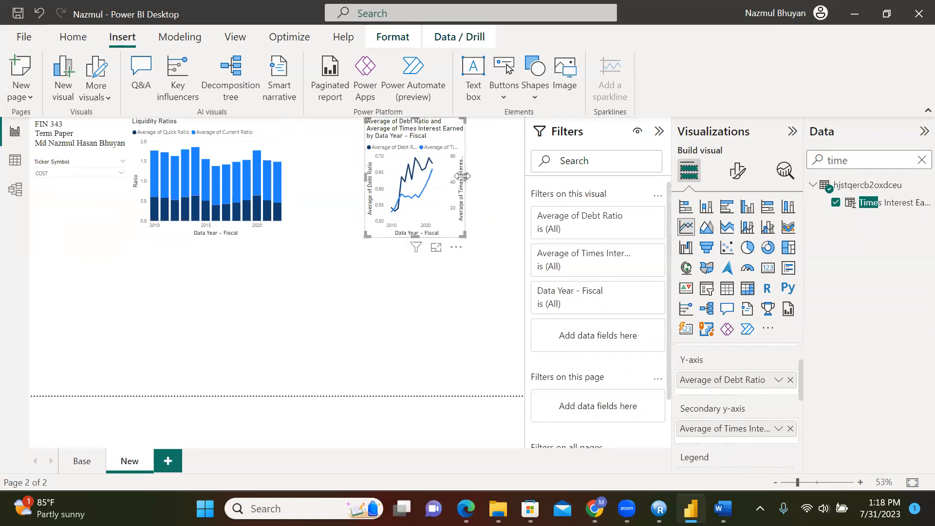
left_click_drag(464, 180, 525, 188)
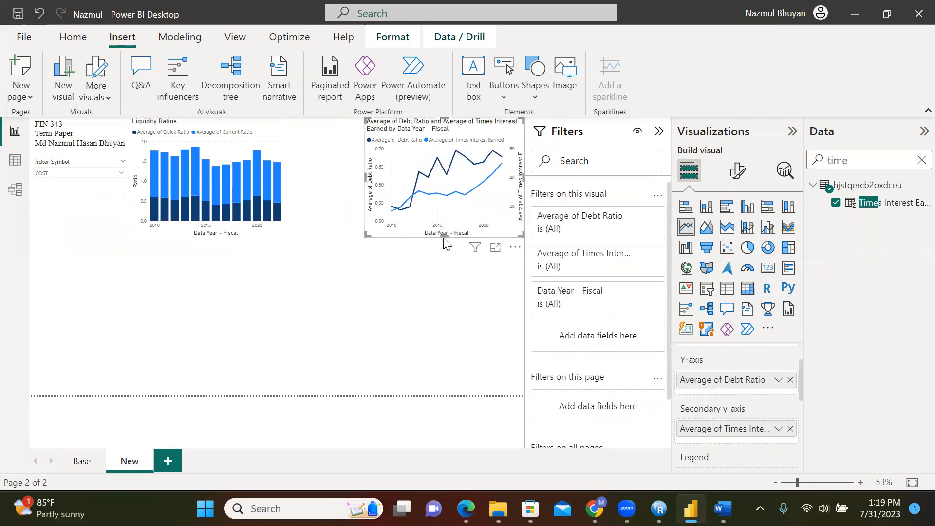
left_click(289, 163)
mouse_move(276, 133)
left_mouse_down()
mouse_move(313, 138)
mouse_move(278, 131)
left_mouse_up()
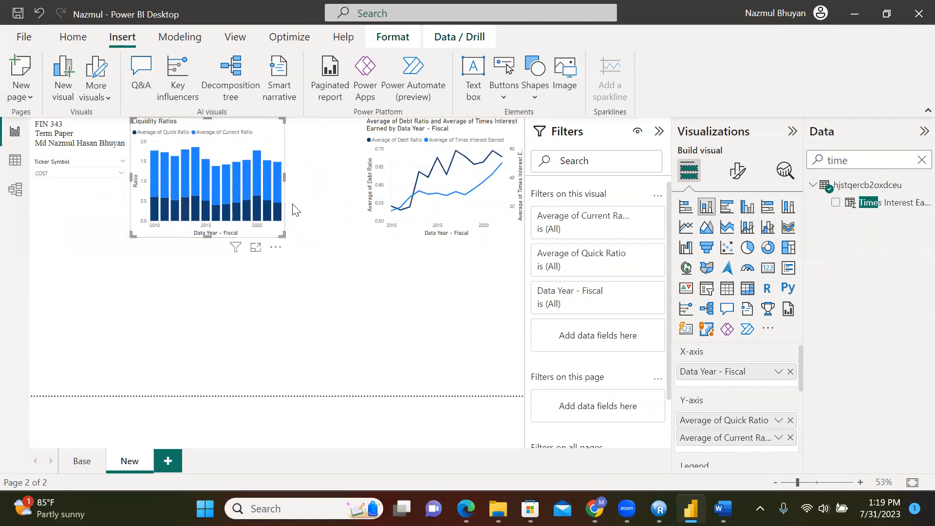
left_click_drag(285, 178, 300, 190)
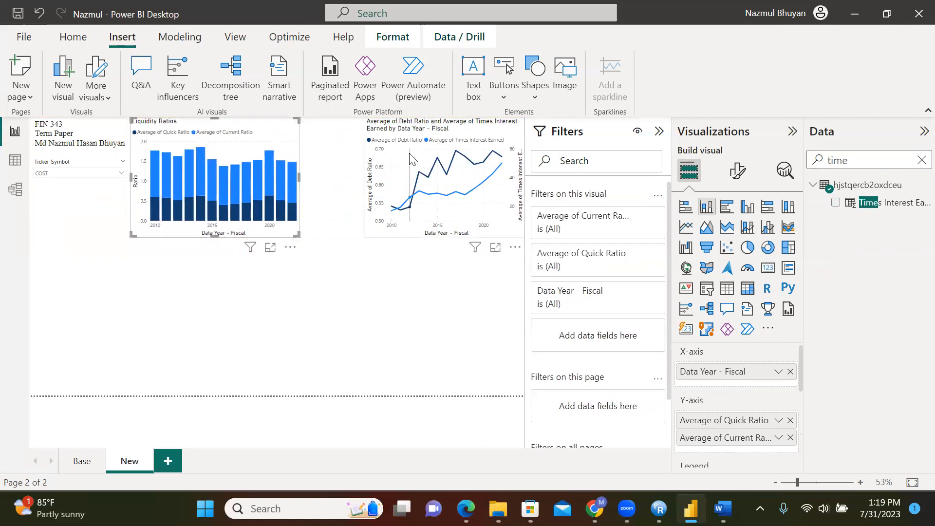
left_click(359, 182)
left_click_drag(364, 178, 330, 179)
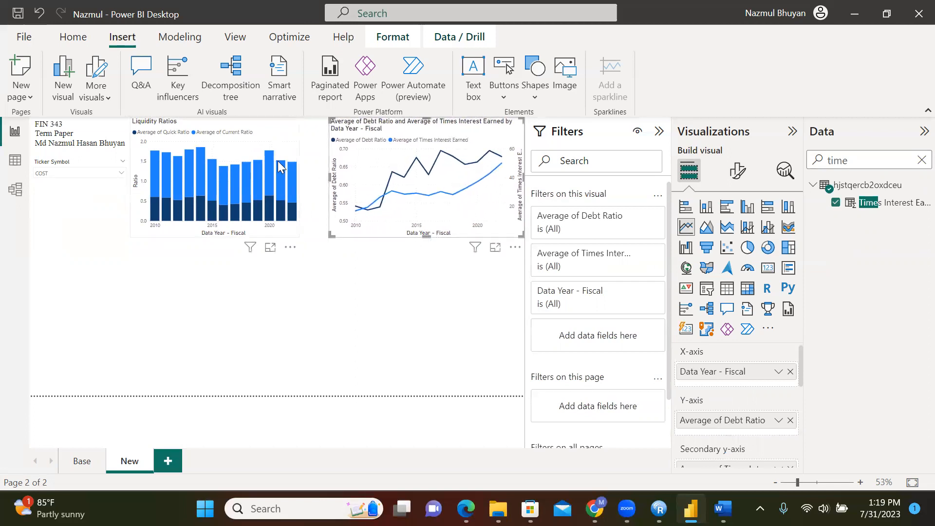
left_click(277, 148)
left_click_drag(297, 179, 326, 184)
left_click(359, 236)
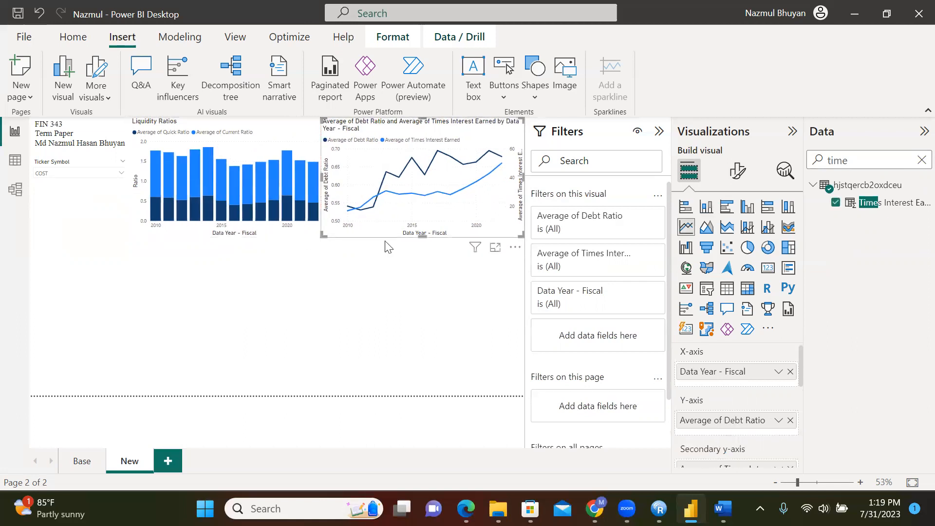
left_click(441, 272)
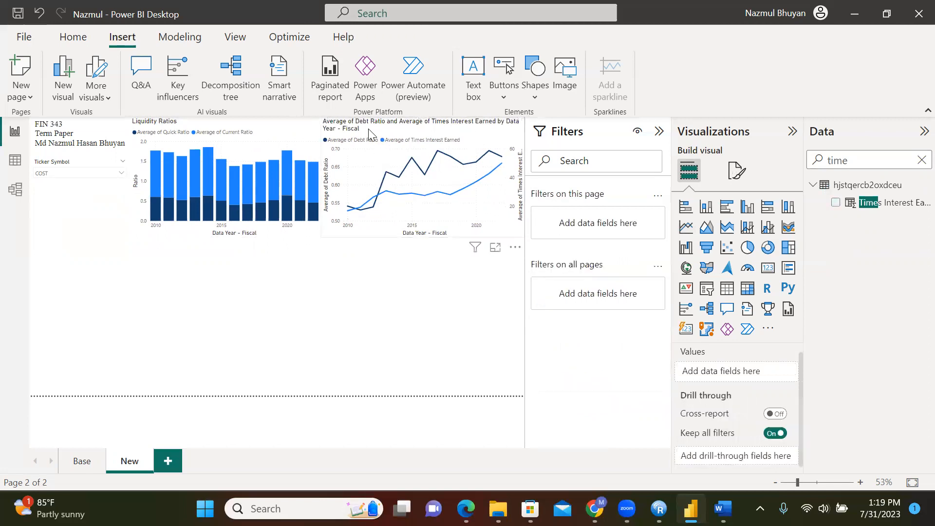
Replace the line chart's title text with 'Capital Structure Ratios'
left_click(359, 131)
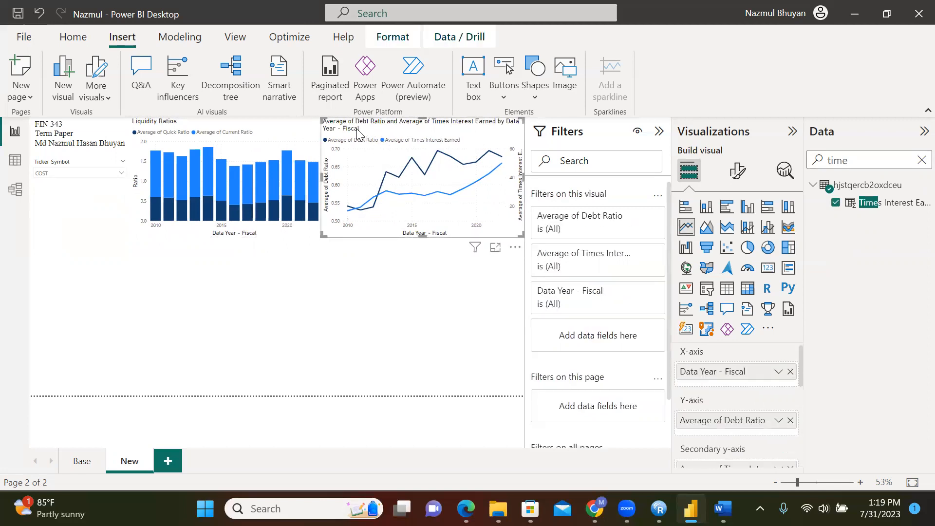
left_click(736, 172)
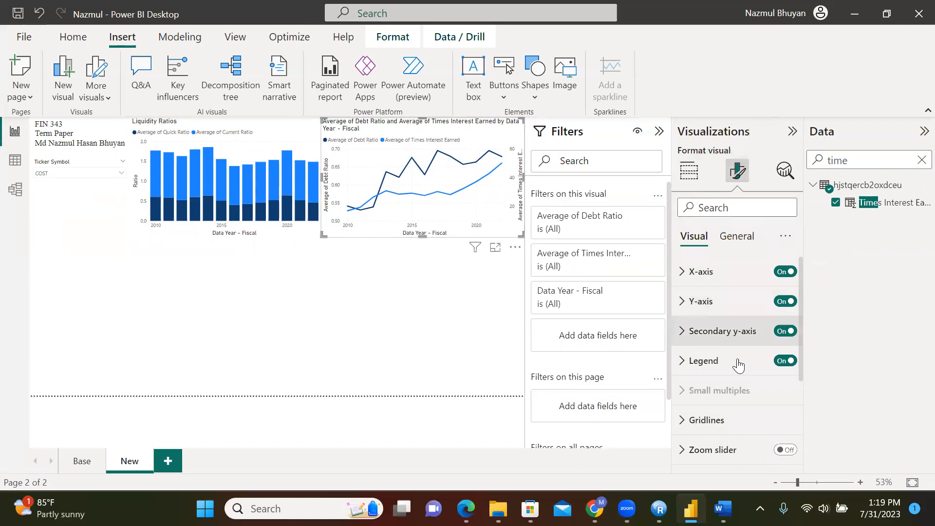
left_click(733, 236)
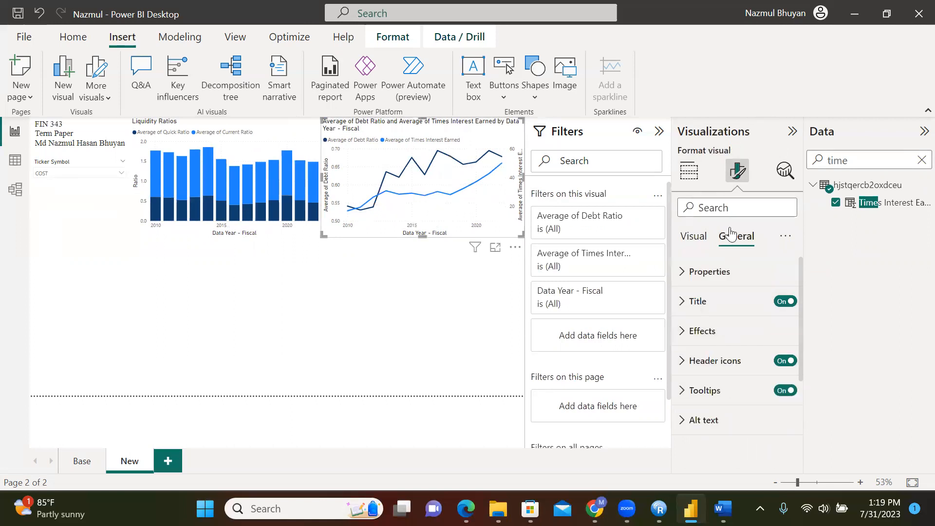
left_click(686, 302)
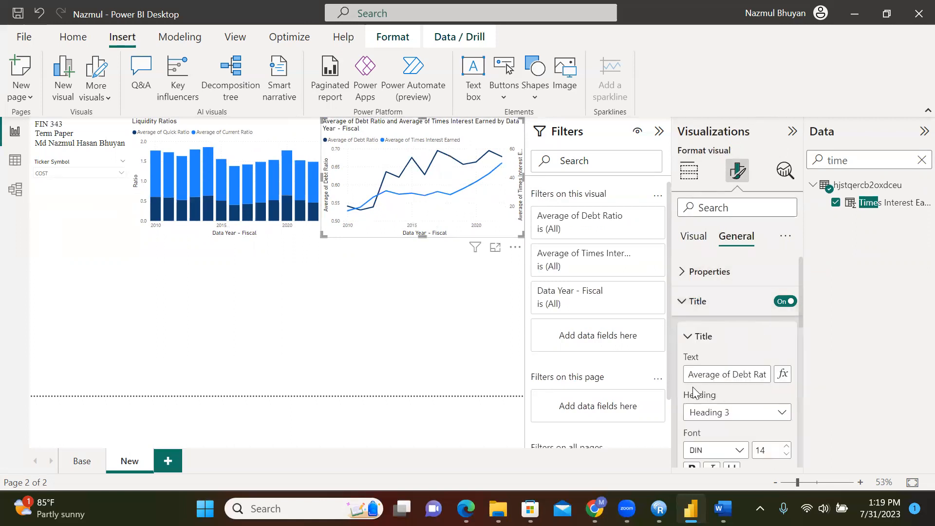
left_click_drag(688, 374, 819, 362)
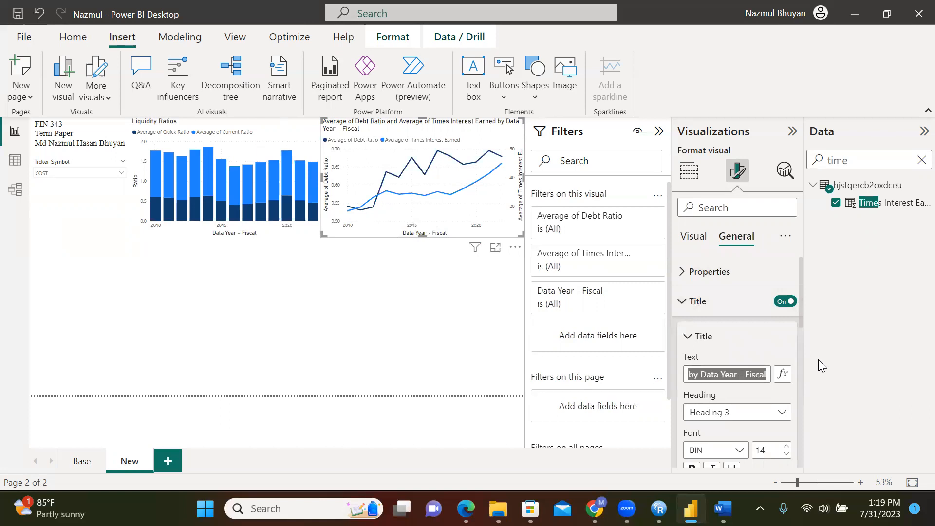
type("Capital Structure Ratio")
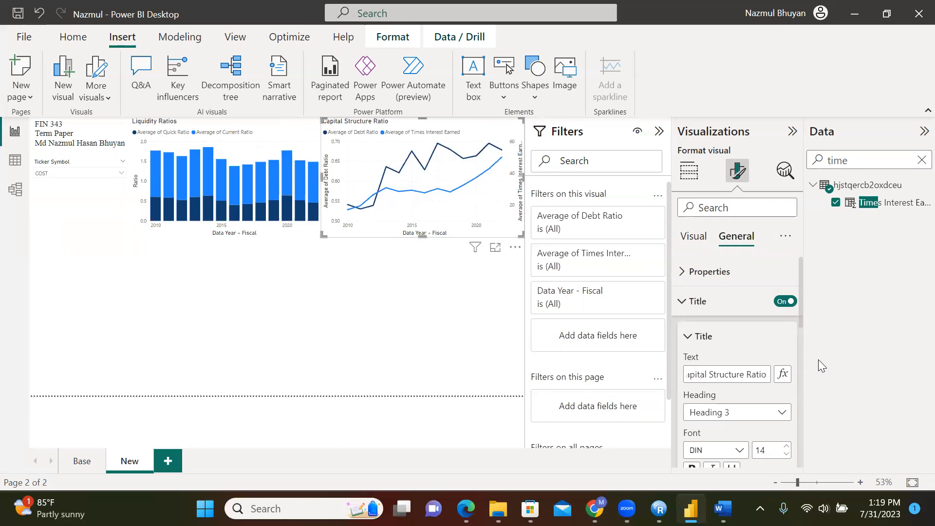
type("s")
left_click(428, 313)
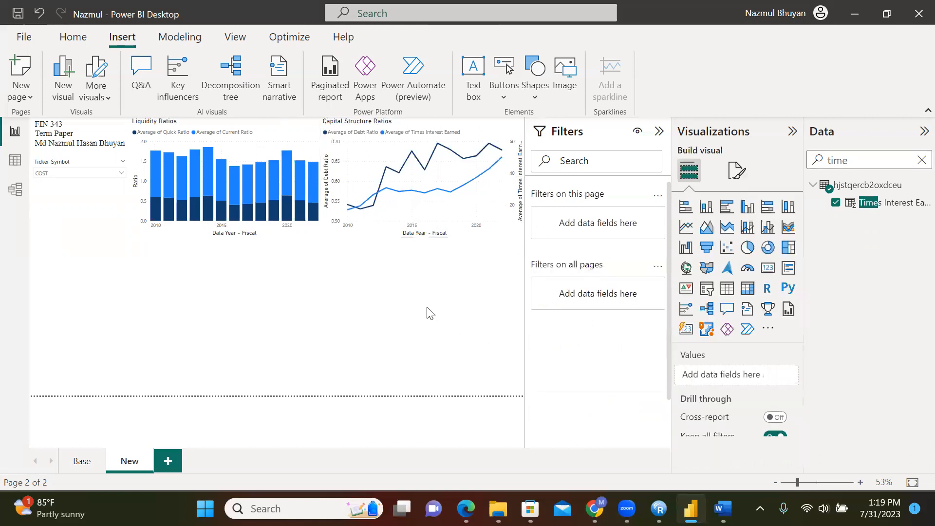
Clear the title text from the chart's x-axis
left_click(327, 187)
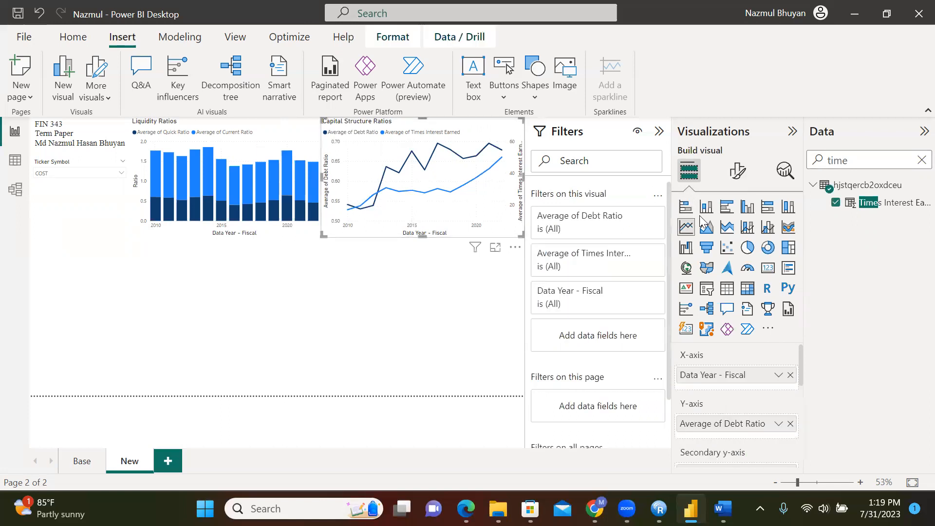
left_click(737, 181)
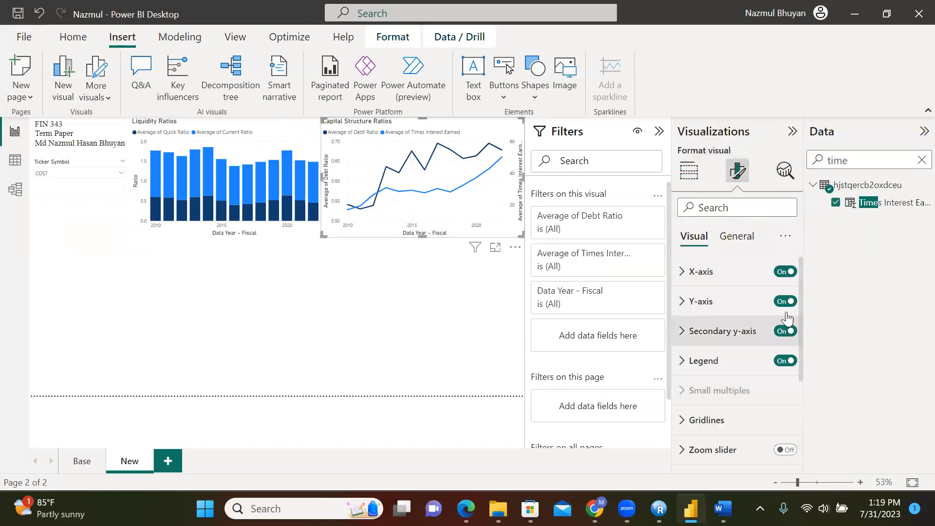
left_click(694, 272)
left_click_drag(801, 286, 786, 353)
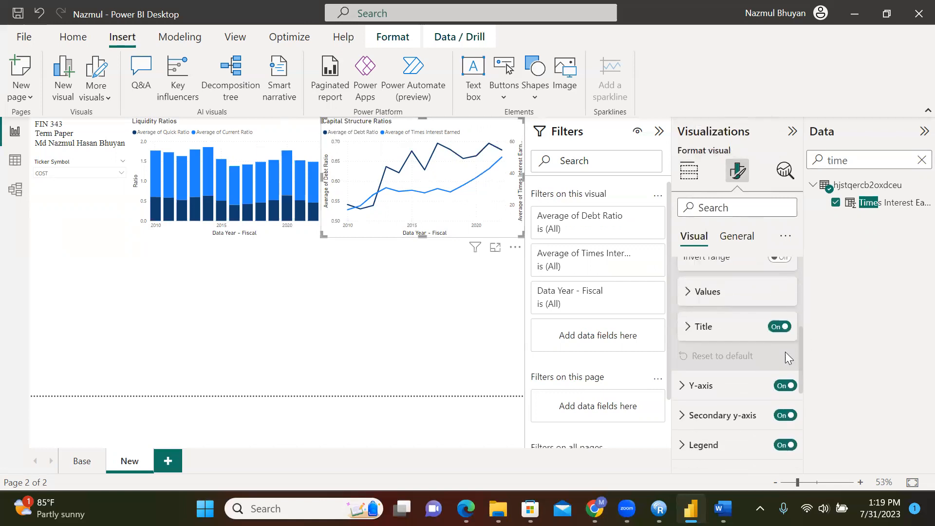
left_click(690, 333)
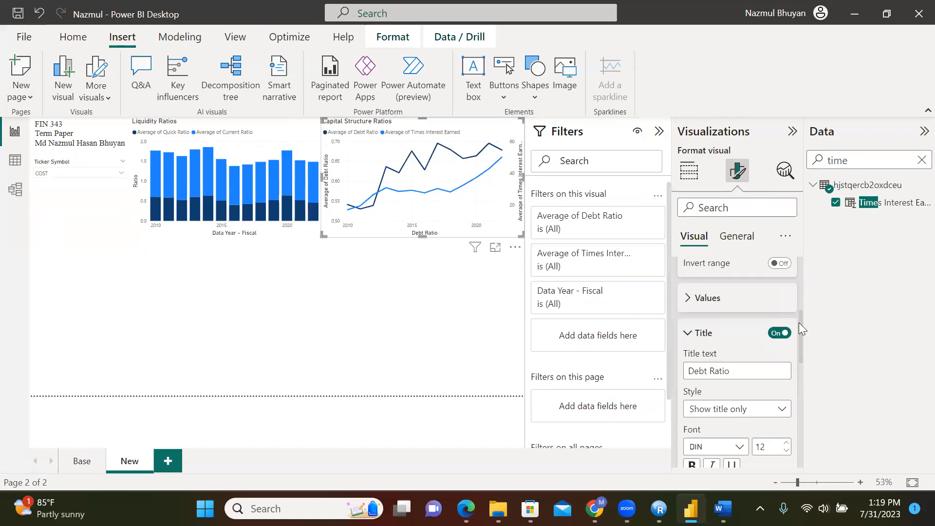
left_click_drag(799, 323, 800, 377)
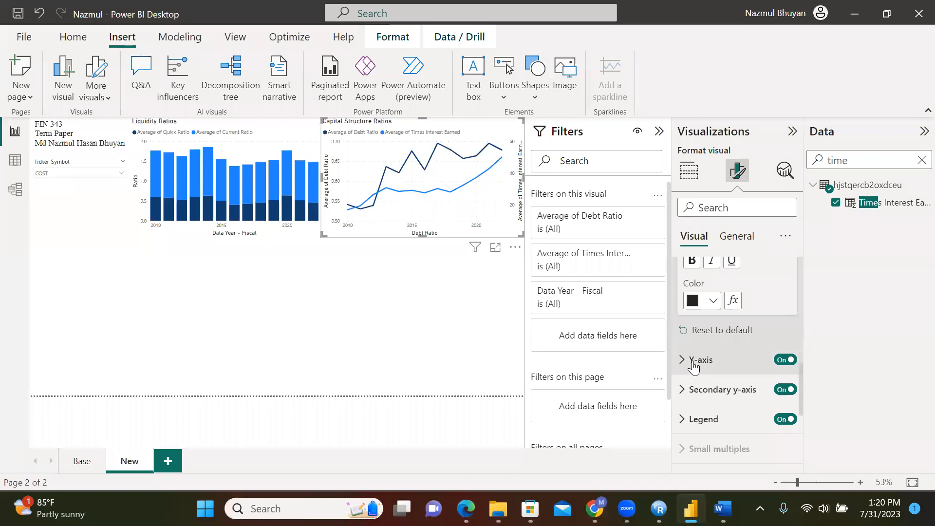
left_click_drag(801, 371, 798, 326)
left_click(743, 339)
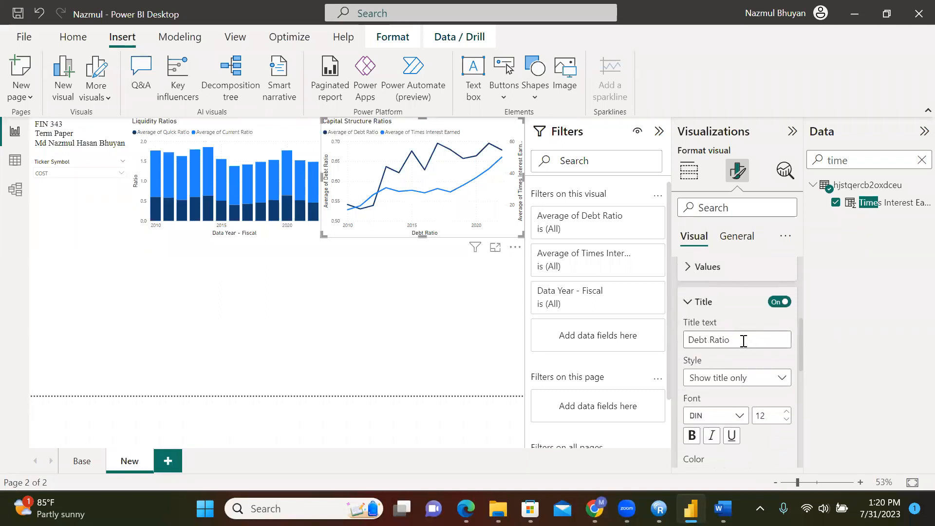
key("ctrl+a")
key("BackSpace")
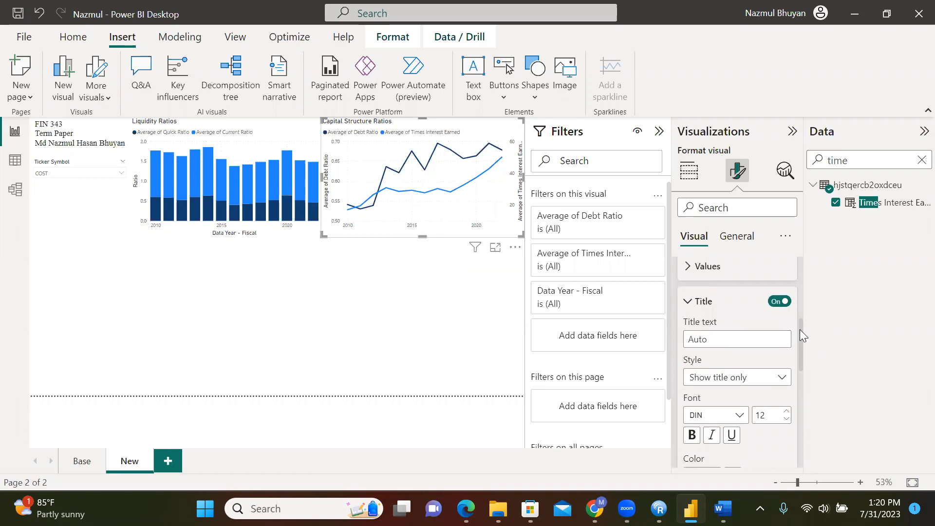
Title the chart's left y-axis 'Debt Ratio'
left_click_drag(799, 334, 801, 398)
left_click(688, 331)
left_click(689, 363)
left_click(718, 394)
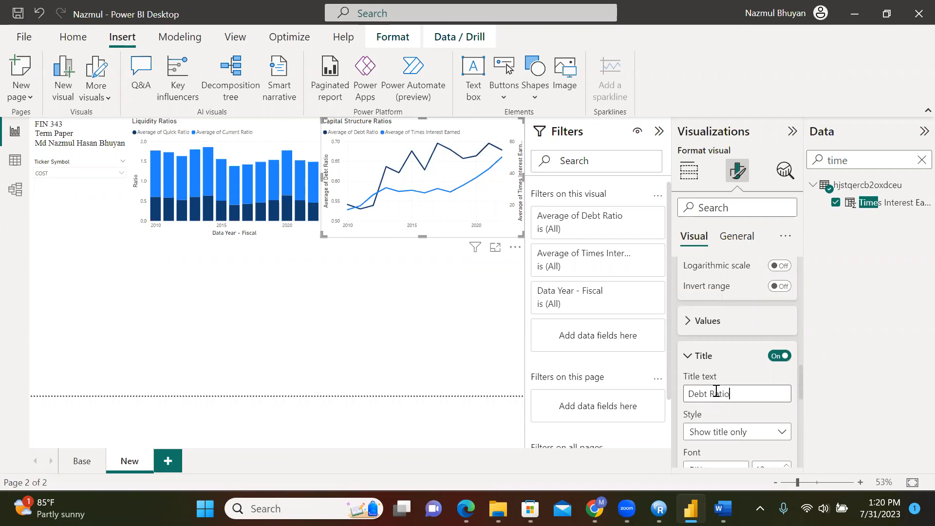
left_click_drag(799, 377, 799, 417)
left_click(724, 363)
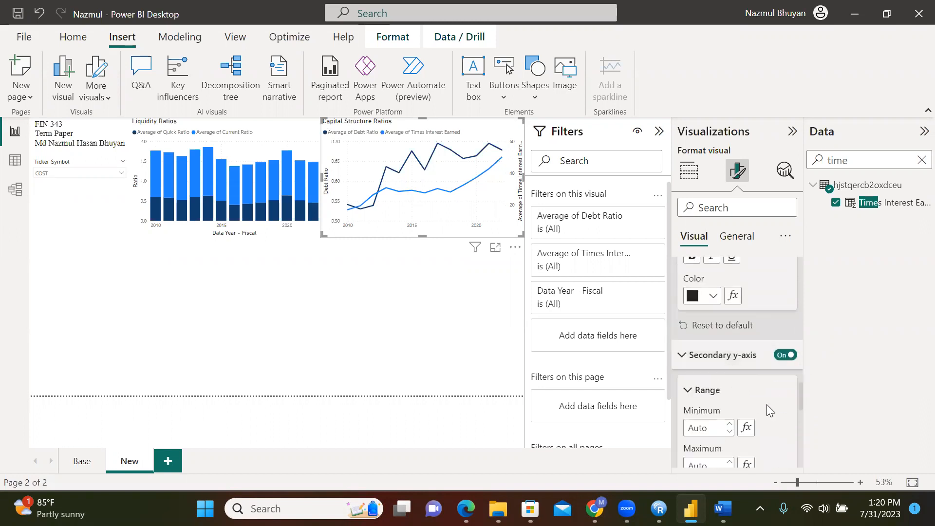
Enter 'Times Interest Earned' as the Capital Structure Ratios secondary y-axis title
left_click_drag(799, 397, 801, 424)
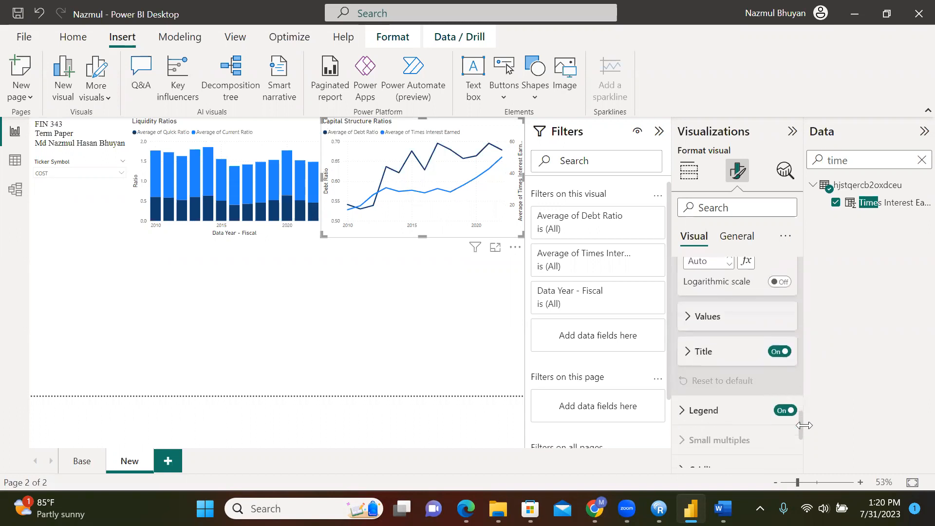
left_click(698, 366)
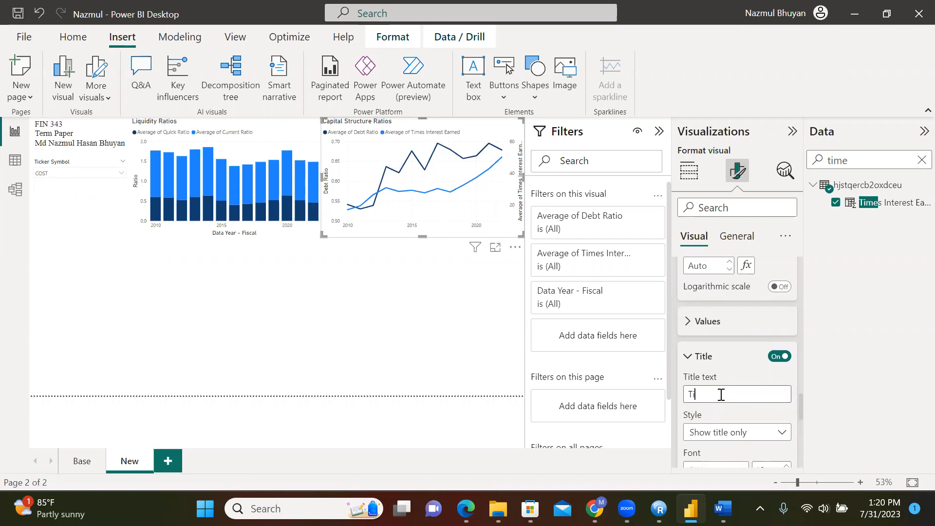
left_click(720, 395)
type("Times Interest Earned")
left_click(398, 337)
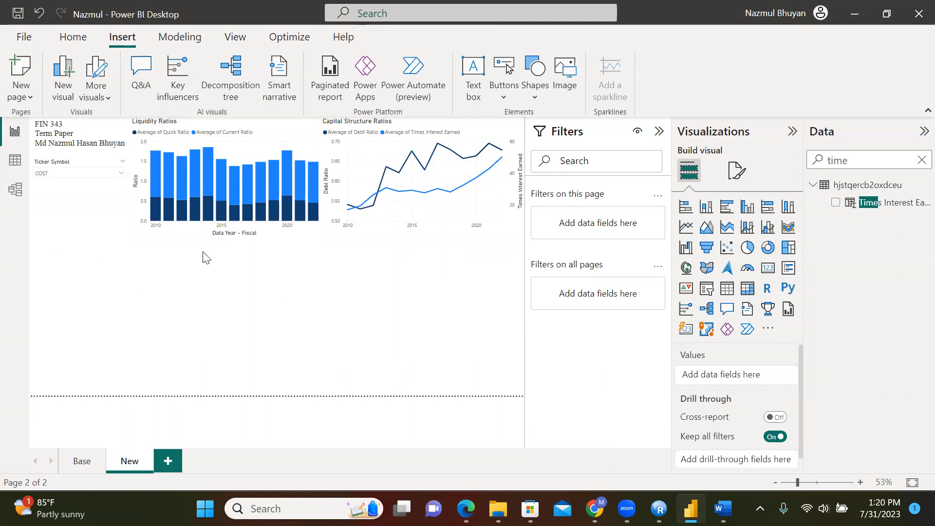
Inspect the Base page's Operating ROA chart, then add an empty line chart to the New page
left_click(81, 461)
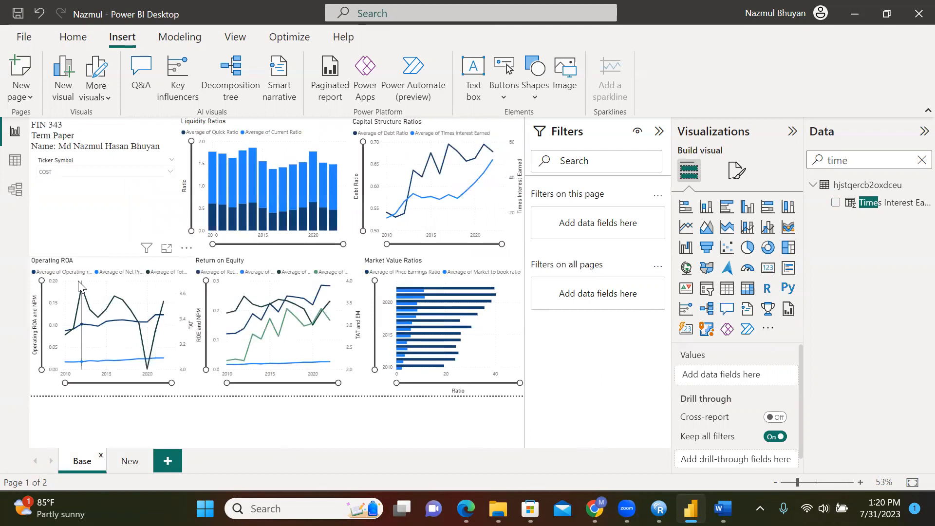
left_click(128, 464)
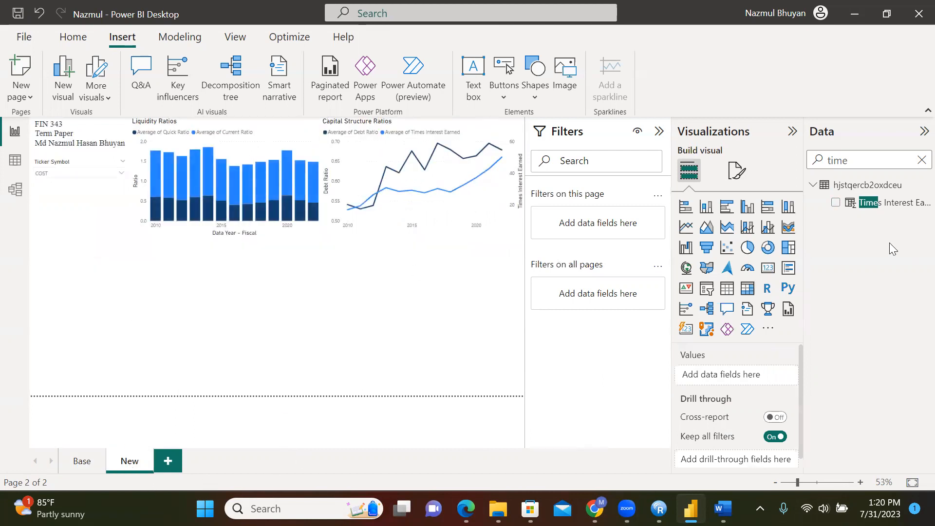
left_click(82, 461)
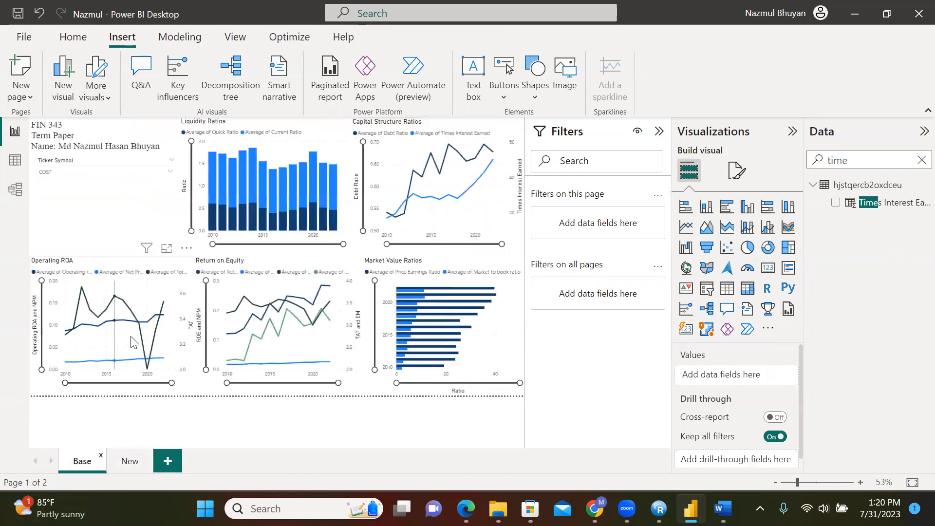
left_click(113, 345)
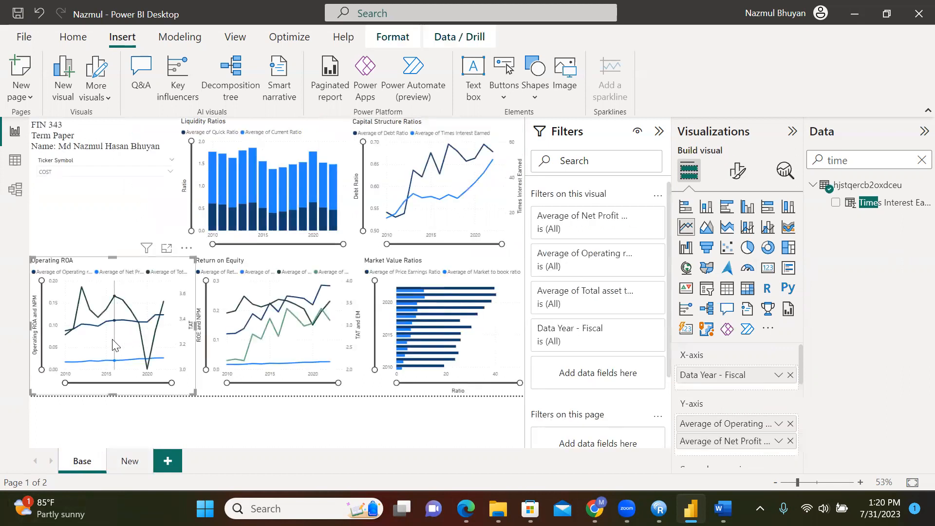
left_click(135, 459)
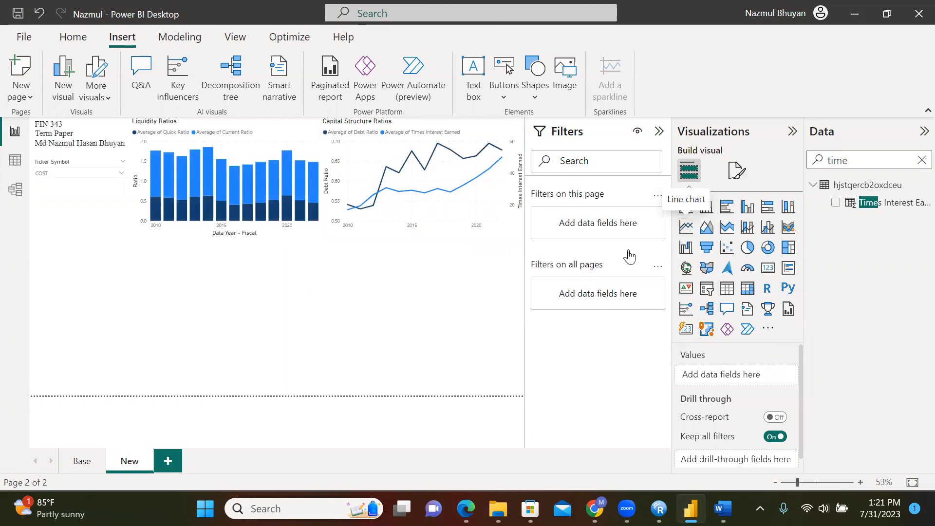
left_click(686, 227)
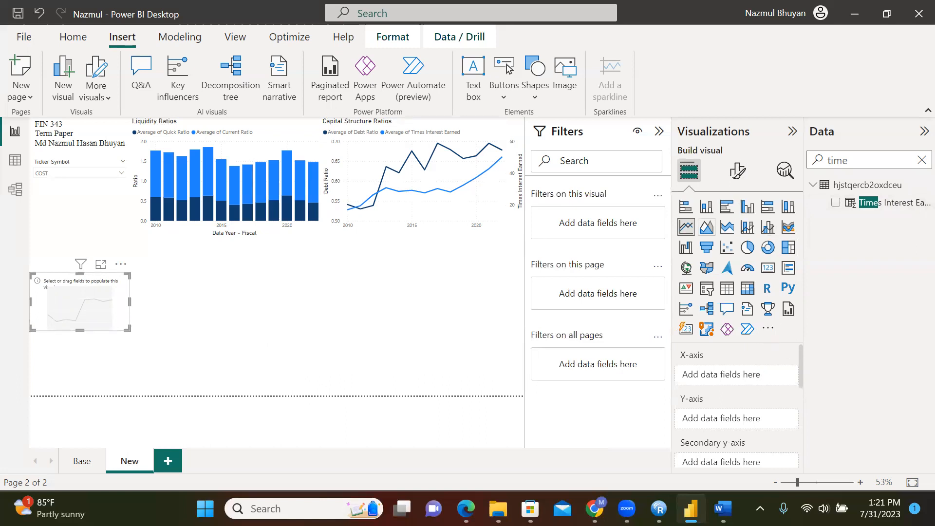
Add Operating return on assets and Net Profit Margin to the new line chart's y-axis
left_click(68, 464)
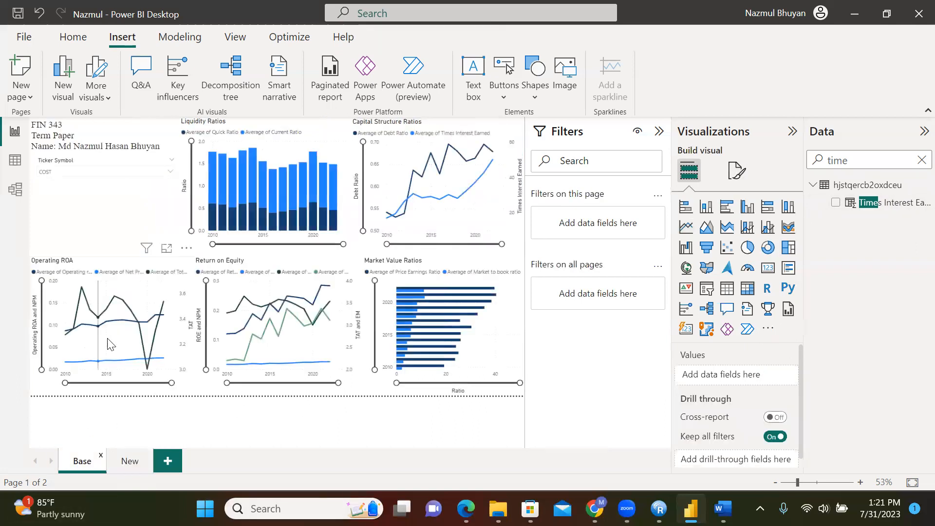
mouse_move(84, 351)
left_click(130, 466)
left_click(73, 308)
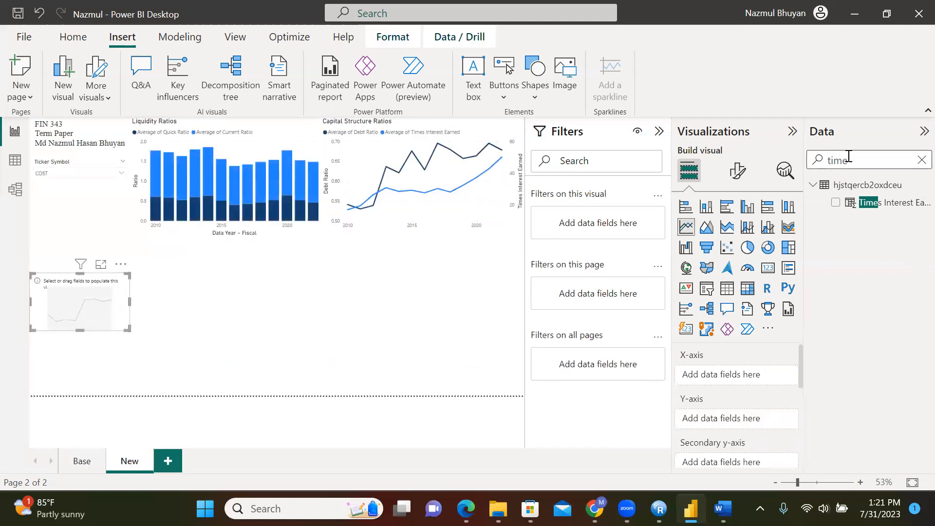
key("BackSpace")
key("BackSpace")
key("BackSpace")
key("BackSpace")
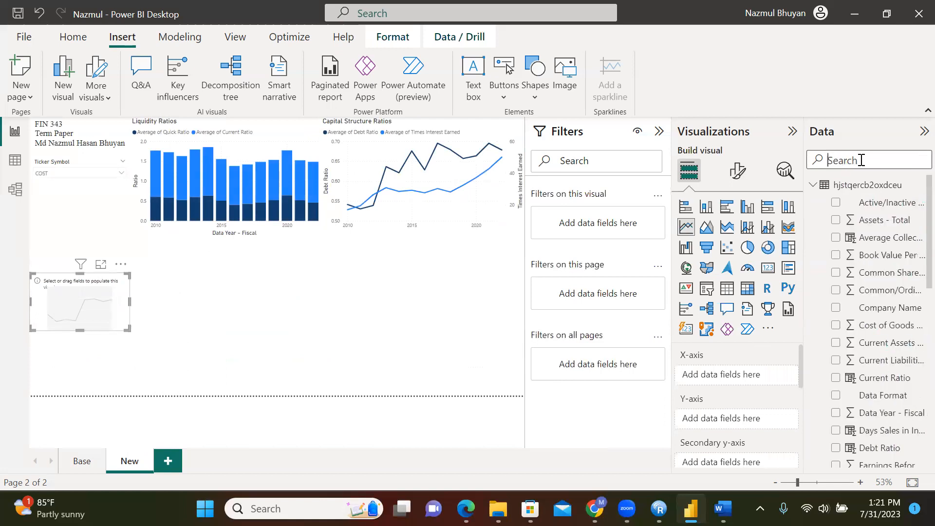
type("operat")
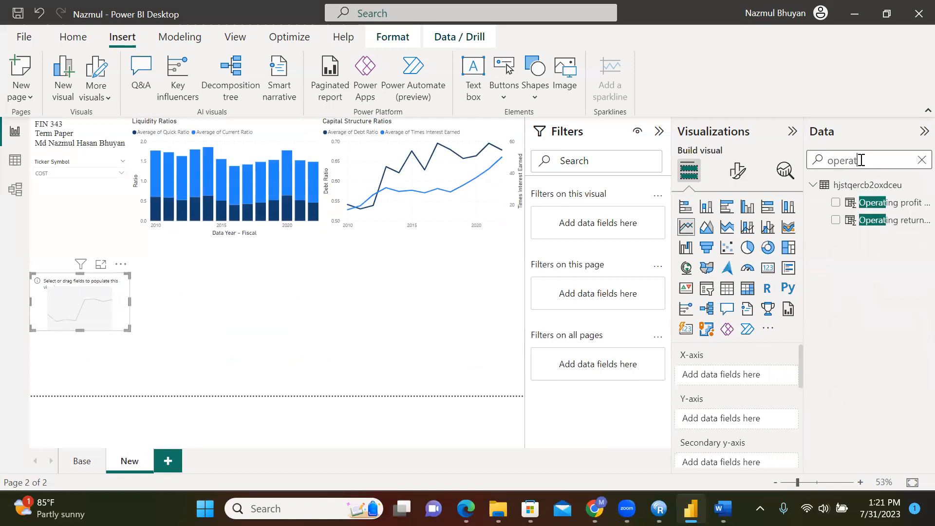
left_click_drag(885, 221, 754, 417)
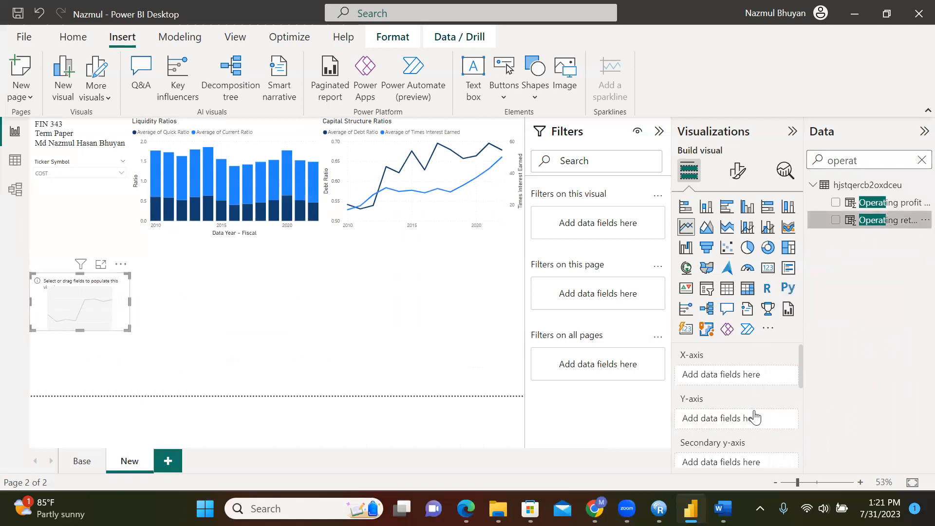
left_click(864, 161)
key("BackSpace")
key("BackSpace")
key("BackSpace")
key("BackSpace")
key("BackSpace")
key("BackSpace")
type("Net profit")
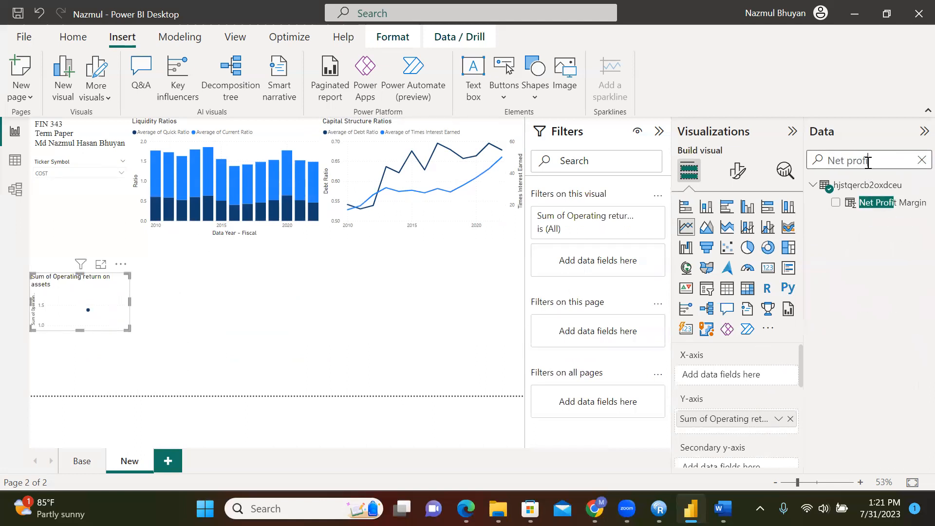
left_click_drag(905, 214, 789, 426)
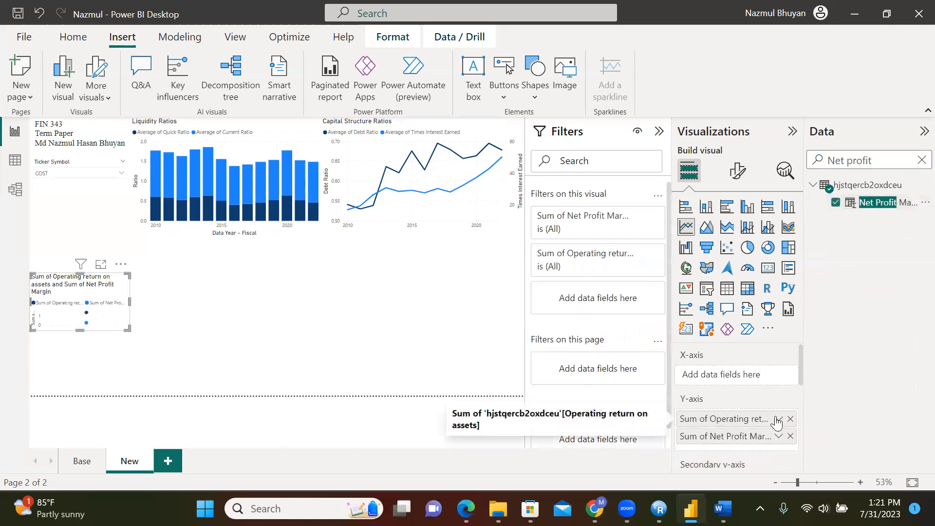
Change both y-axis fields' aggregation from Sum to Average
left_click(778, 419)
left_click(830, 255)
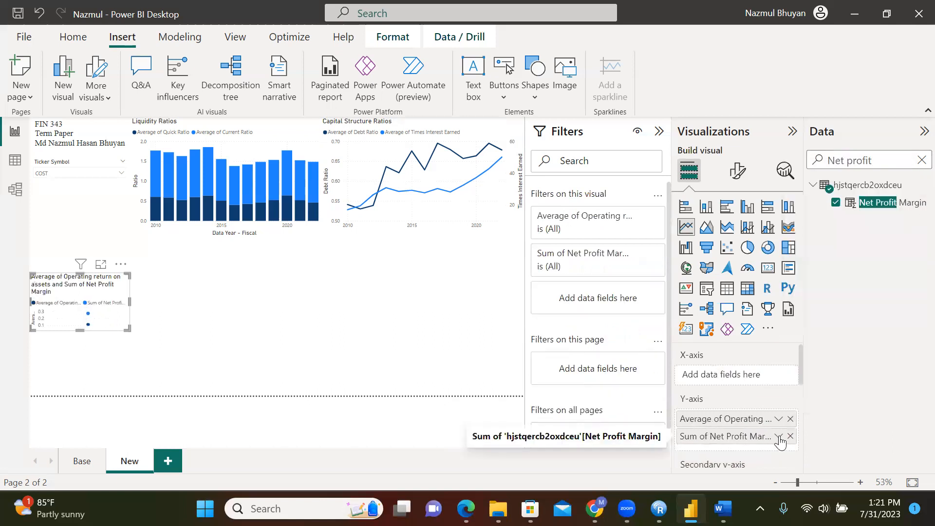
left_click(778, 436)
left_click(828, 274)
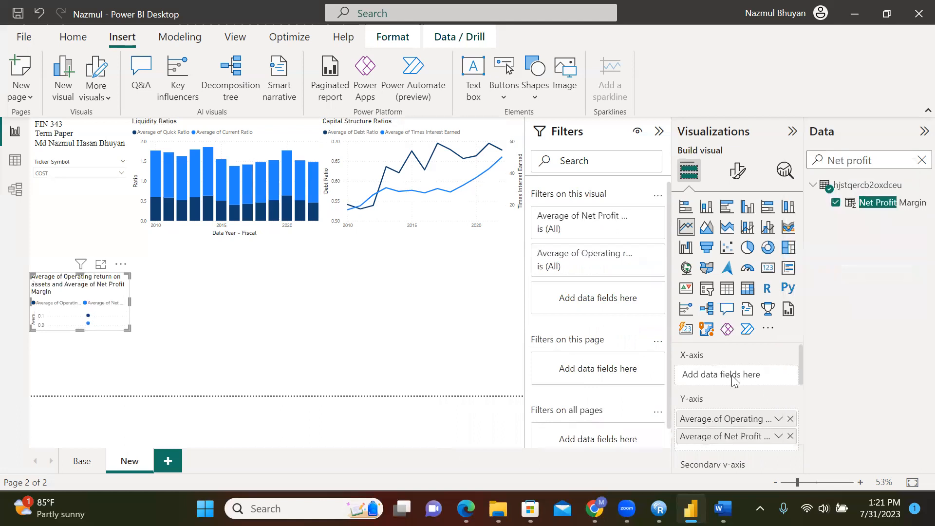
Put Data Year - Fiscal on the line chart's x-axis
left_click_drag(886, 162, 822, 162)
type("year")
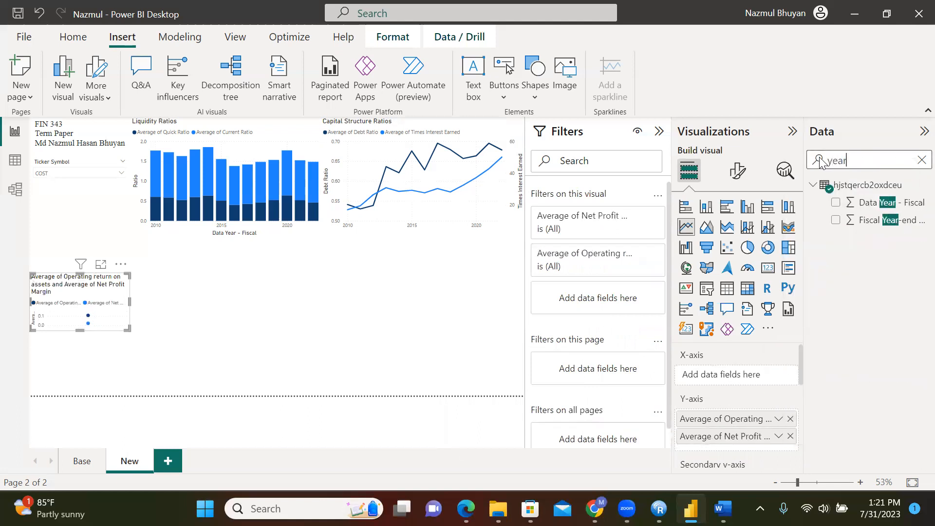
left_click_drag(889, 204, 757, 382)
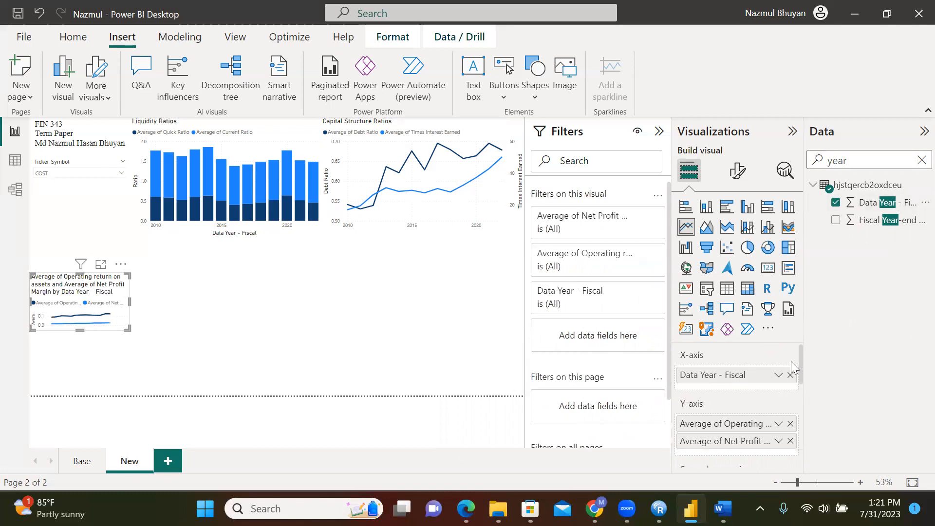
scroll(789, 364, "down", 1)
scroll(787, 365, "down", 2)
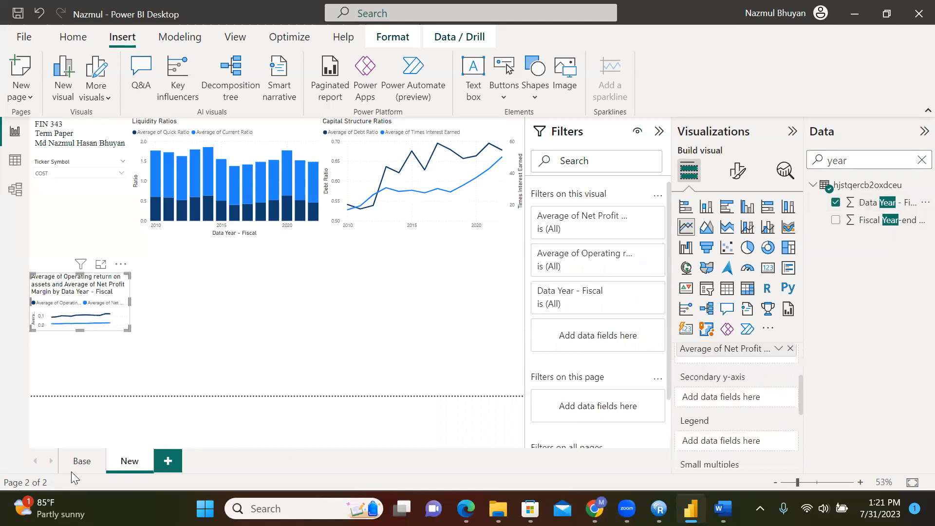
left_click(81, 461)
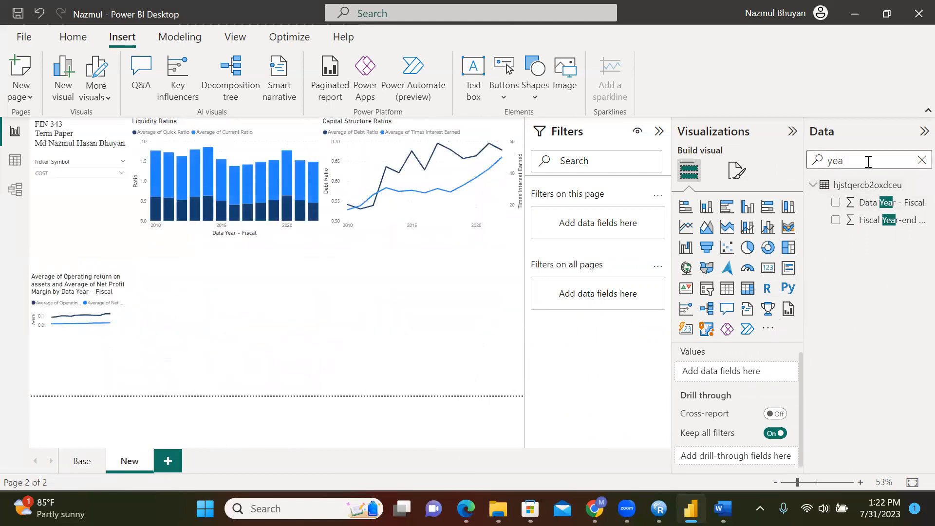
Add Total asset turnover to the line chart's secondary y-axis
key("BackSpace")
key("BackSpace")
key("BackSpace")
type("otal")
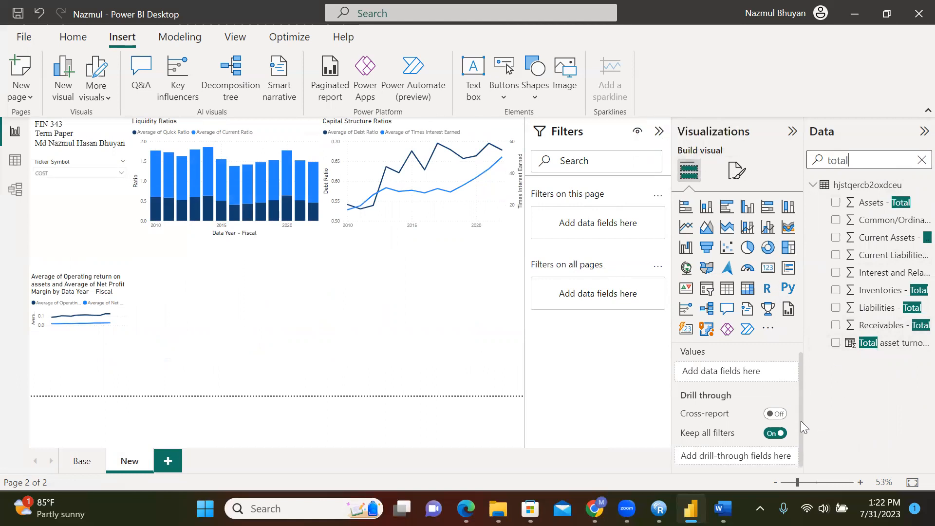
left_click(114, 312)
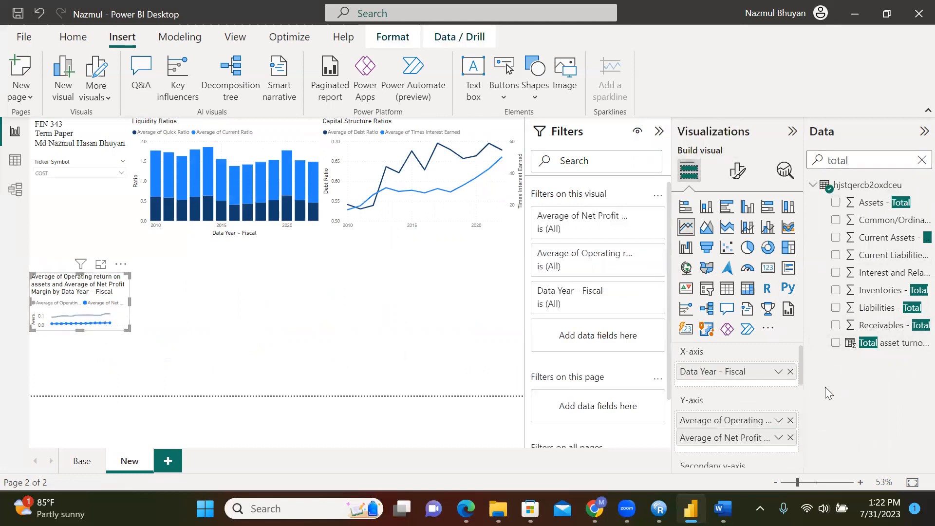
left_click_drag(802, 365, 799, 404)
left_click_drag(886, 342, 751, 384)
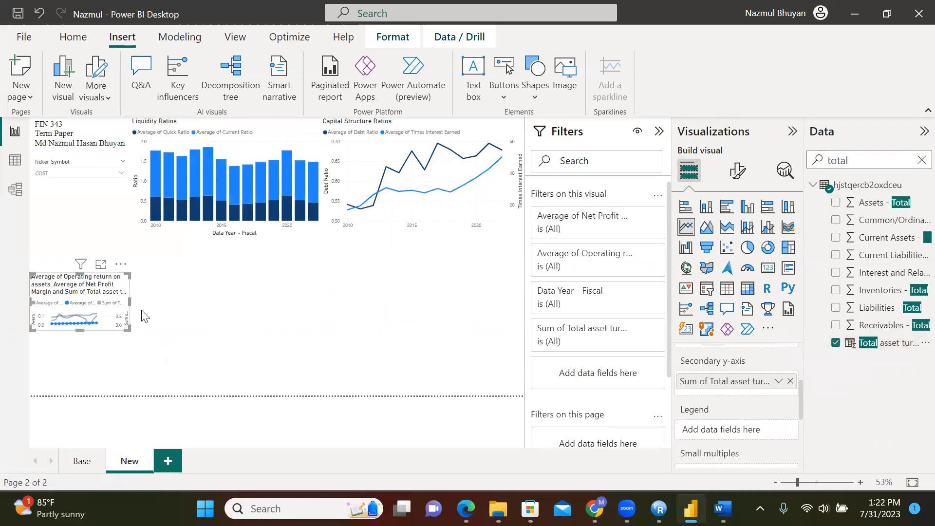
Move the line chart up under the title box and make it taller and wider
left_click_drag(109, 282, 108, 246)
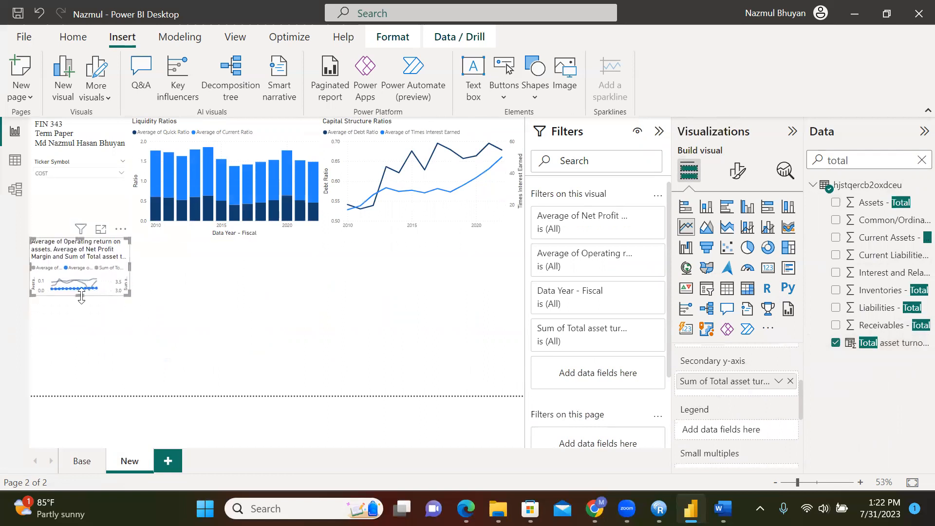
left_click_drag(81, 294, 81, 394)
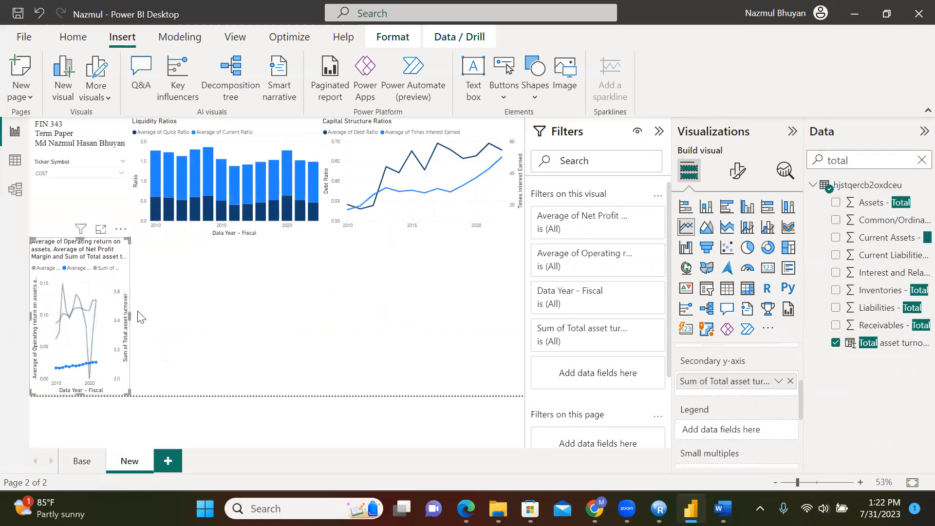
left_click_drag(130, 314, 205, 317)
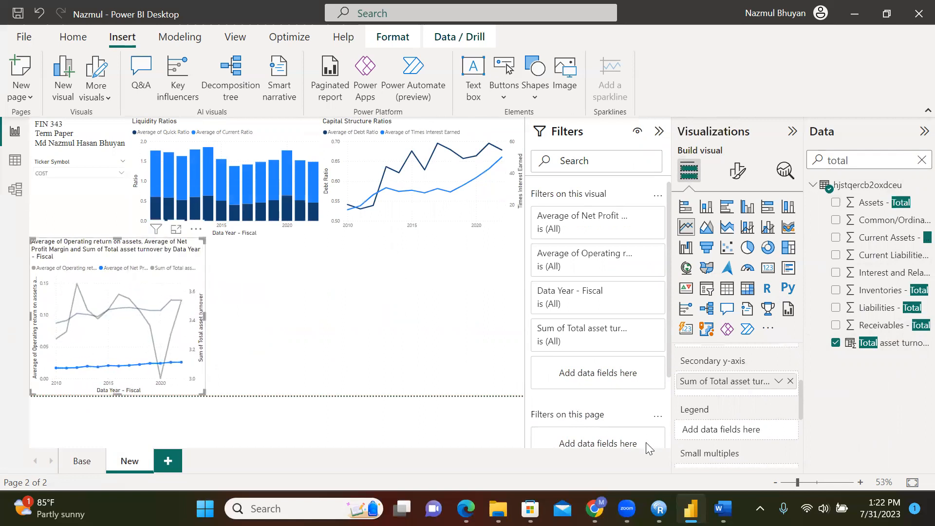
left_click(723, 508)
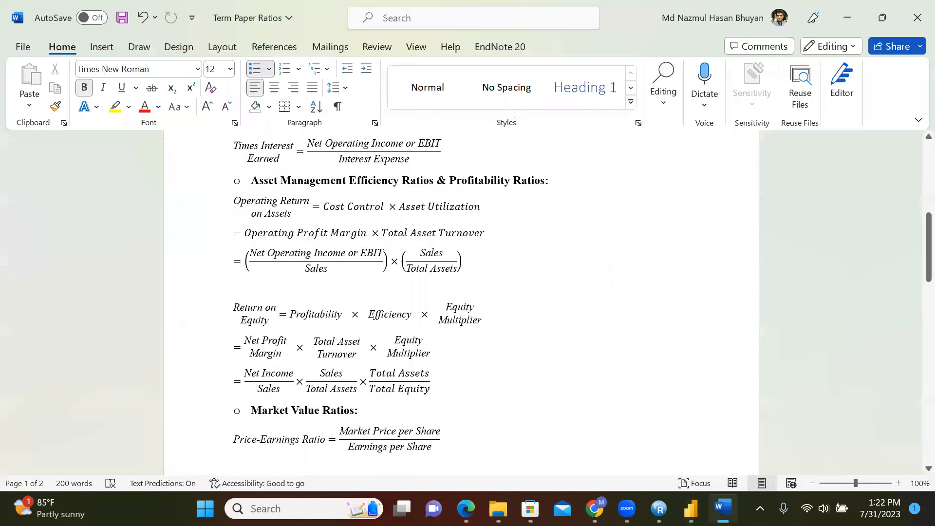
left_click(691, 509)
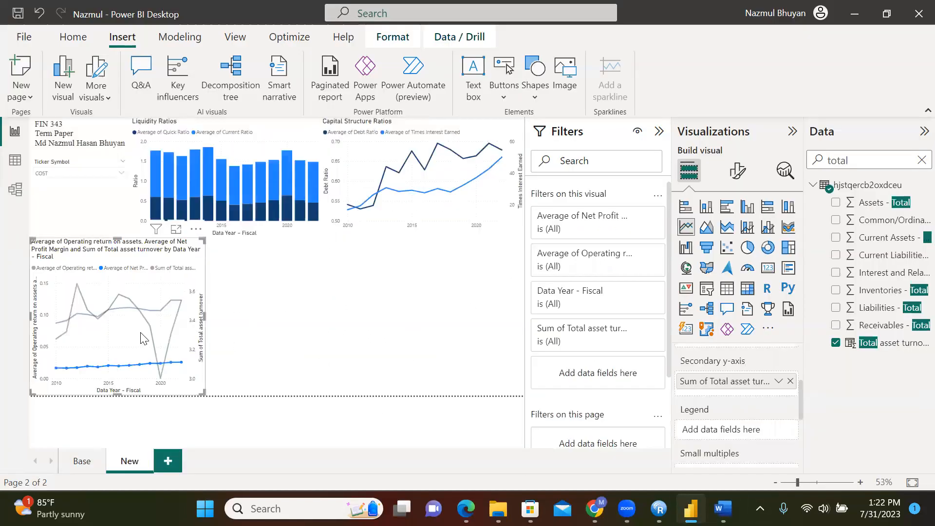
left_click(737, 170)
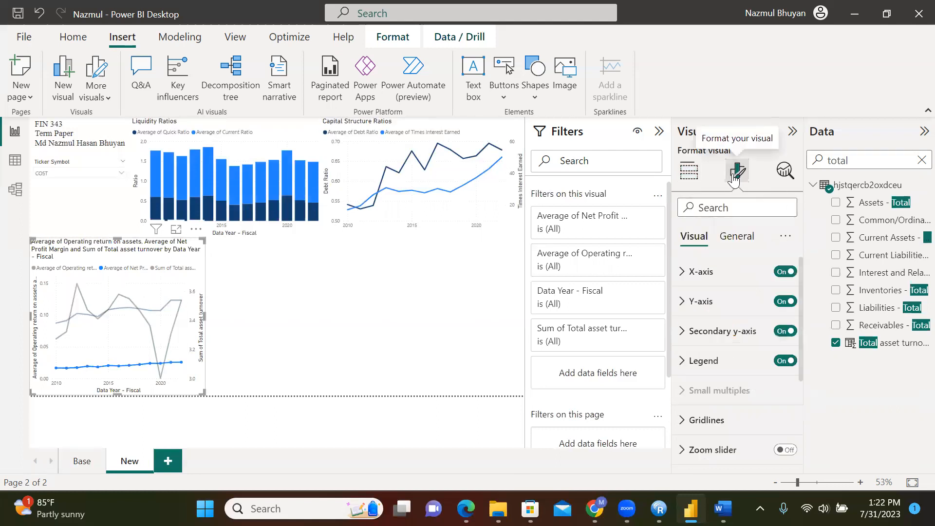
Replace the line chart's default title with 'Operating ROA', correcting the capitalisation
left_click(736, 236)
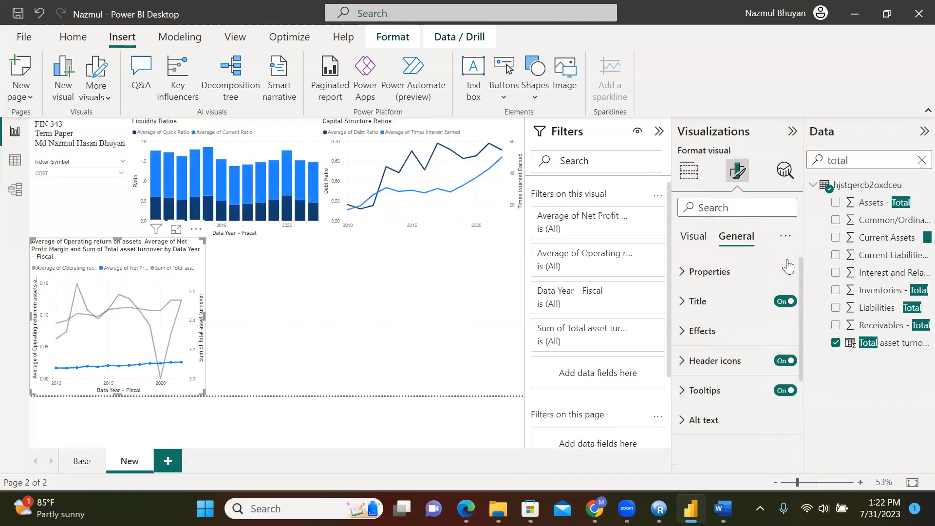
left_click(706, 309)
left_click_drag(689, 375, 822, 345)
type("OPer")
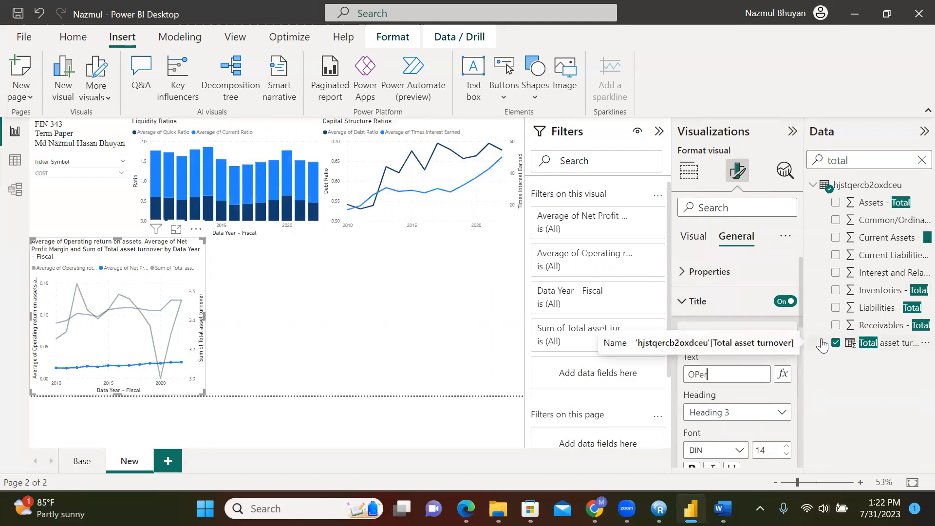
type("ating ROA")
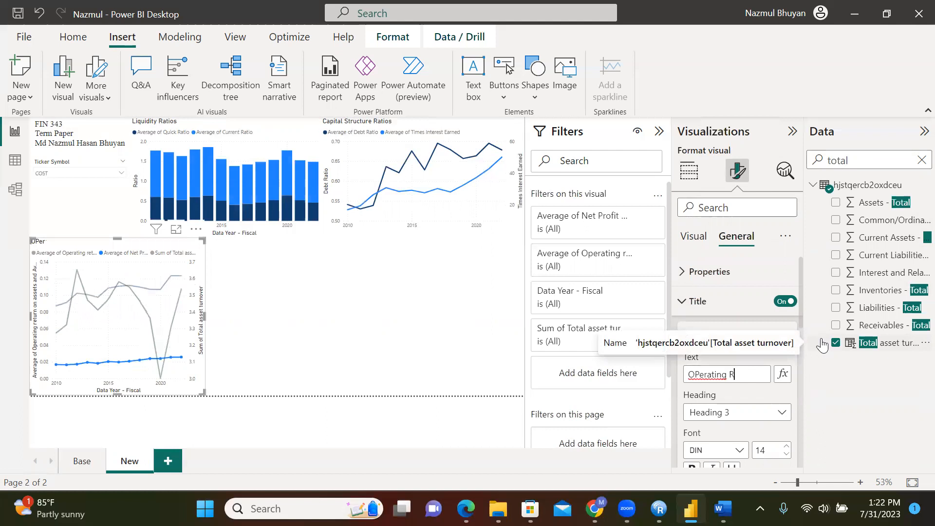
left_click(697, 375)
key("BackSpace")
type("p")
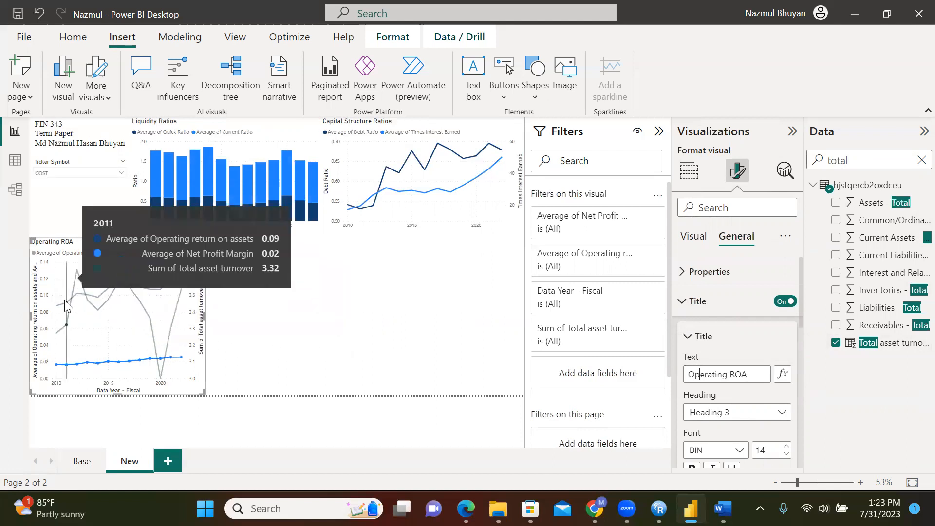
Title the chart's vertical axis 'Operating ROA and NPM', fixing the 'Operatong' typo
left_click(79, 469)
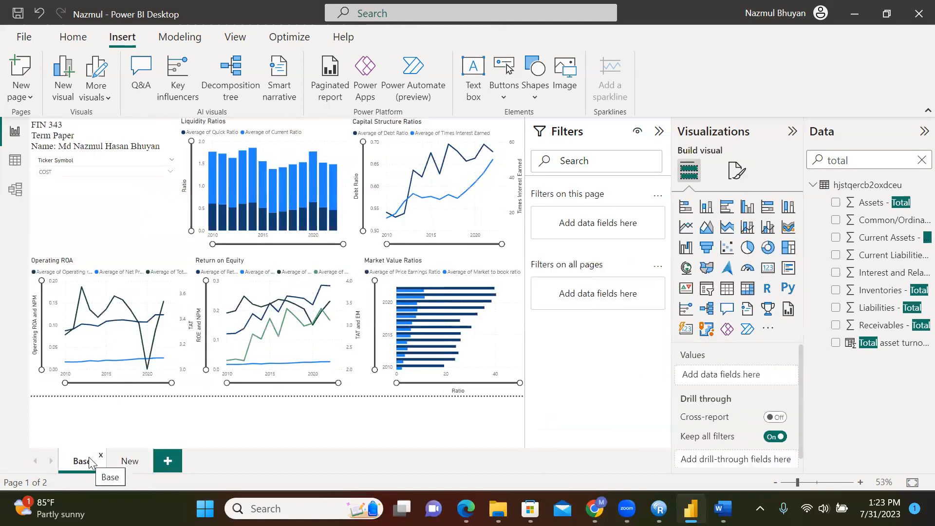
left_click(125, 463)
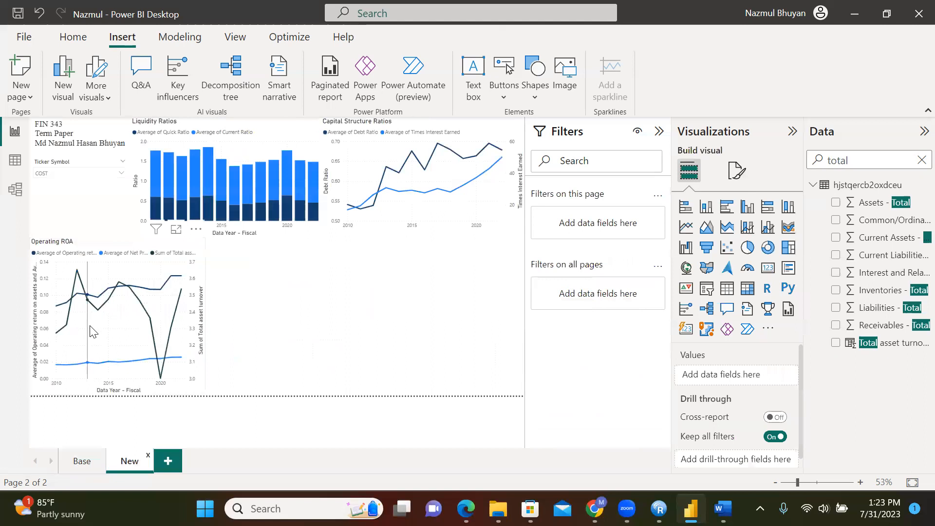
left_click(738, 170)
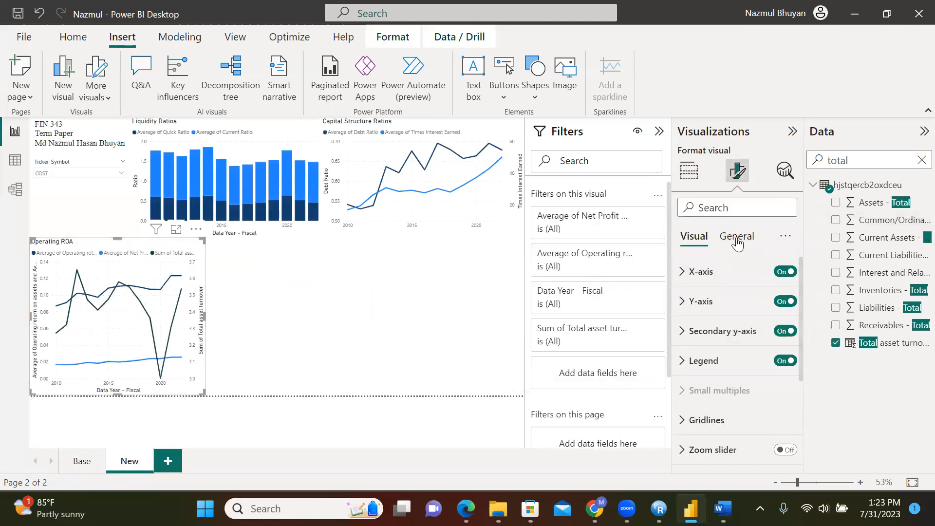
left_click(751, 309)
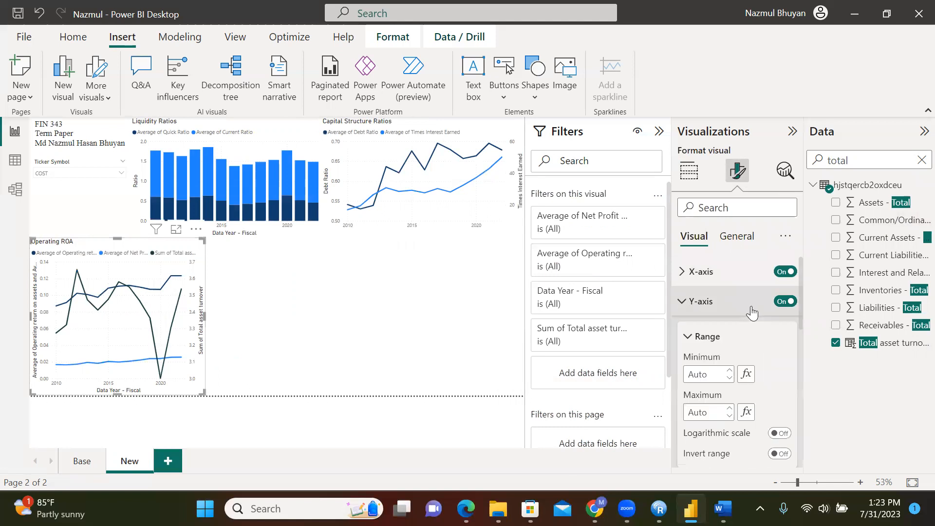
left_click_drag(800, 299, 798, 358)
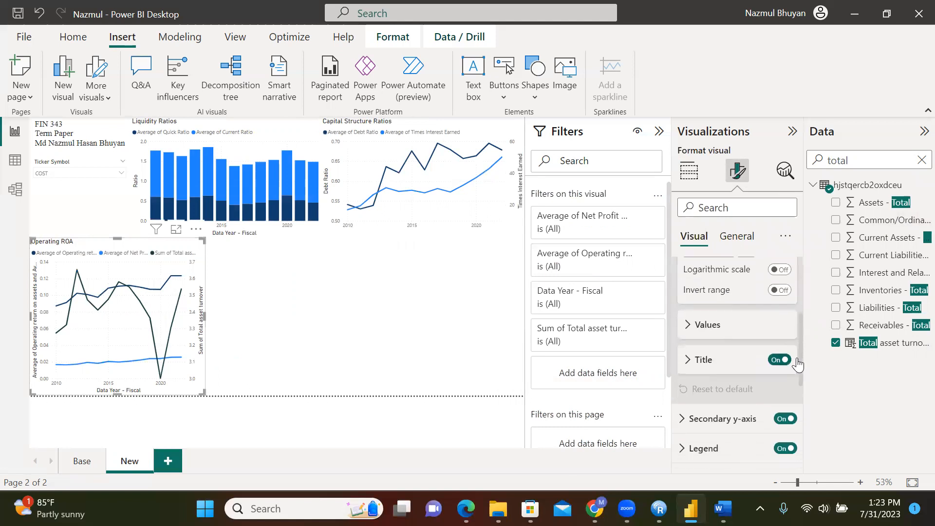
left_click(692, 361)
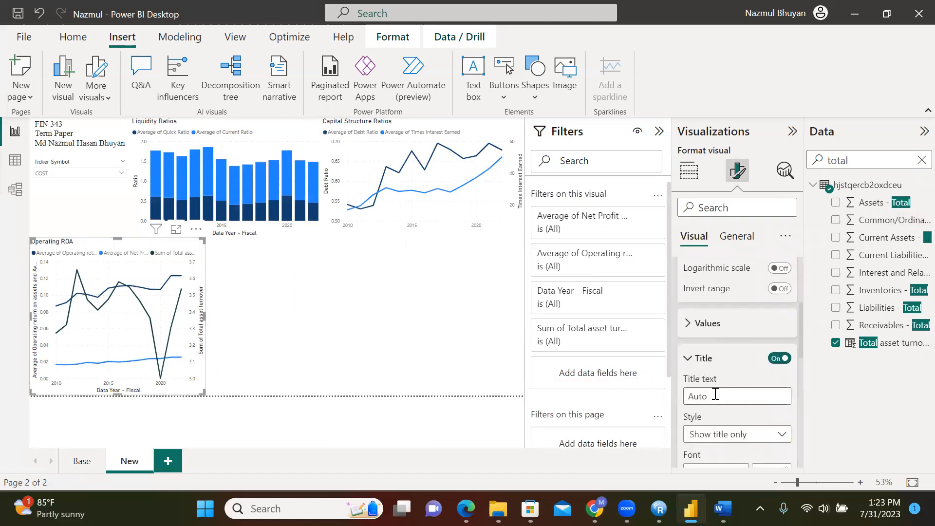
left_click(716, 394)
type("Operatong ROA and NPM")
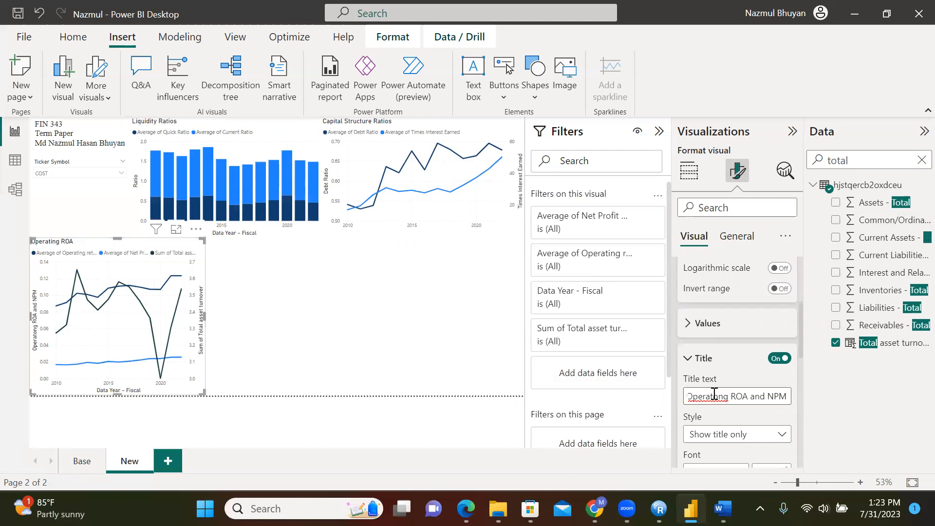
right_click(707, 394)
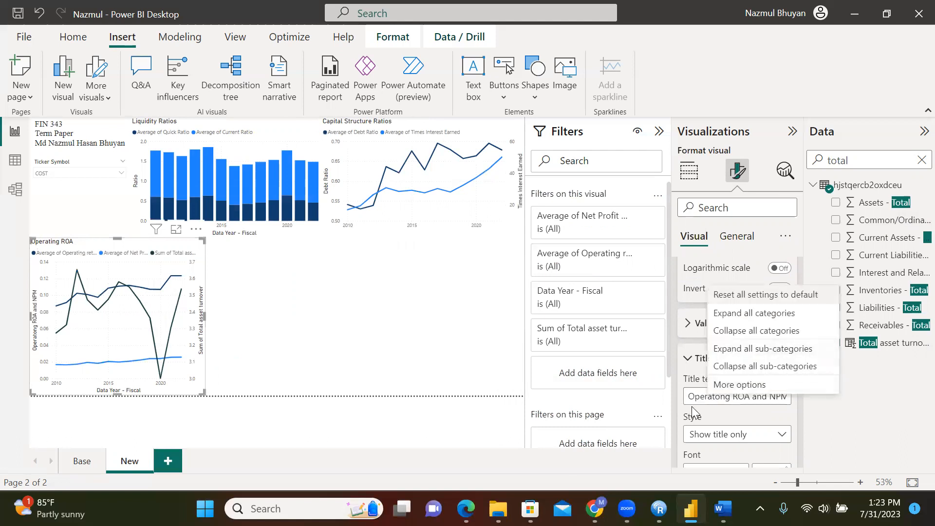
left_click(714, 398)
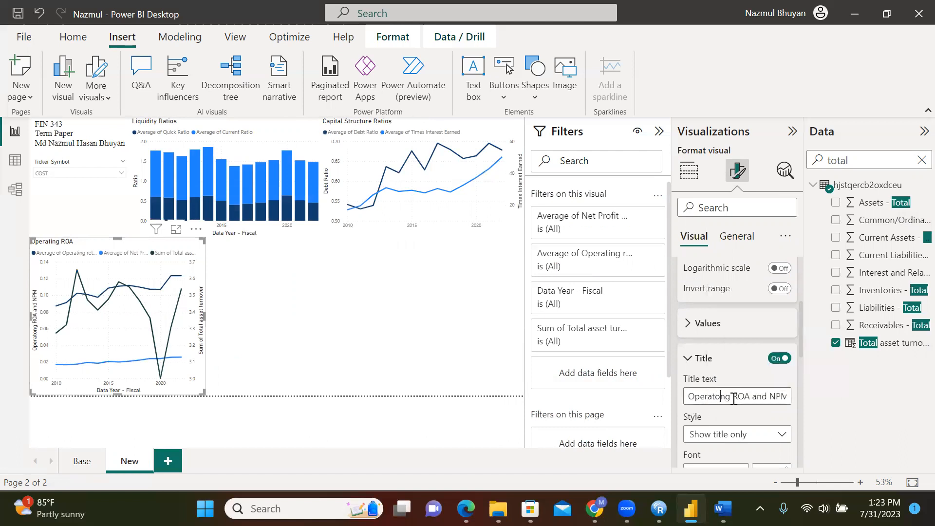
key("BackSpace")
type("i")
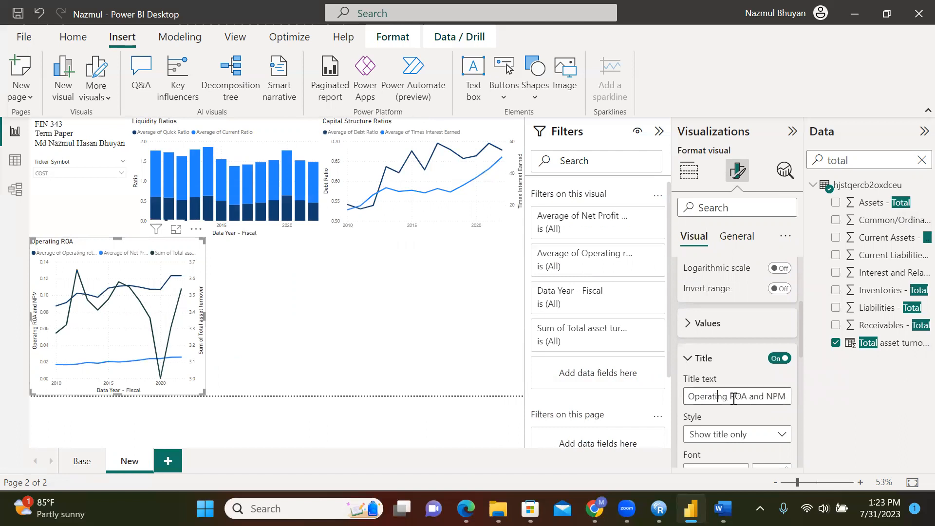
Set the Operating ROA chart's secondary y-axis title to TAT
left_click(77, 405)
left_click(203, 352)
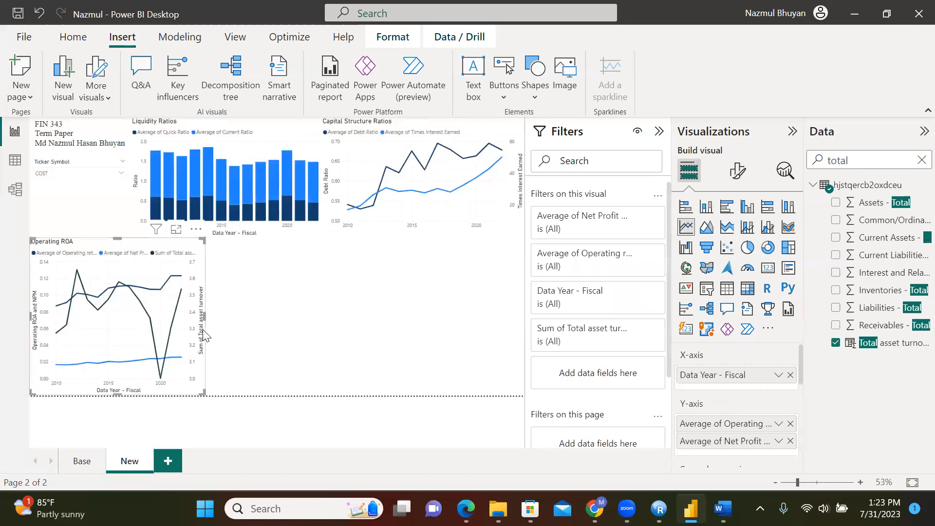
left_click(738, 170)
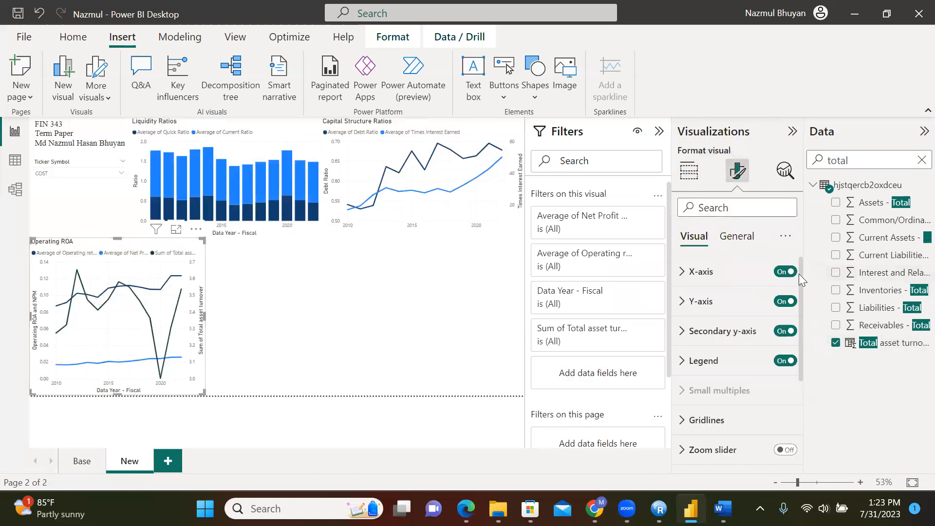
left_click(685, 332)
left_click_drag(800, 280, 792, 343)
left_click(694, 374)
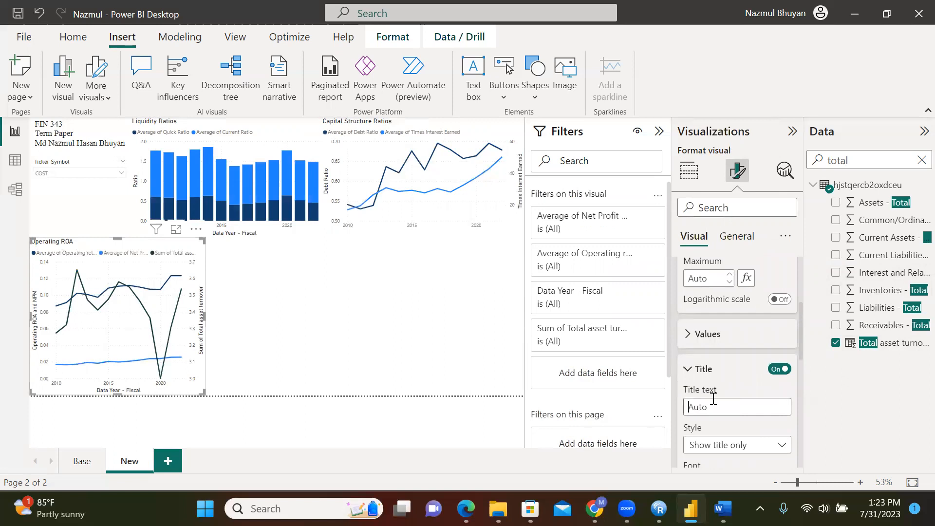
left_click(380, 433)
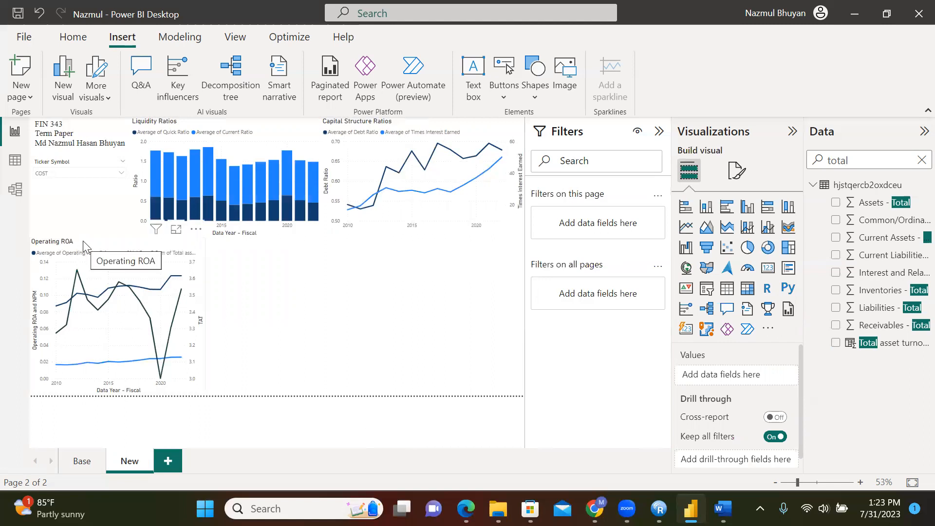
Add another line chart beside the Operating ROA chart and widen it to the right
left_click(686, 228)
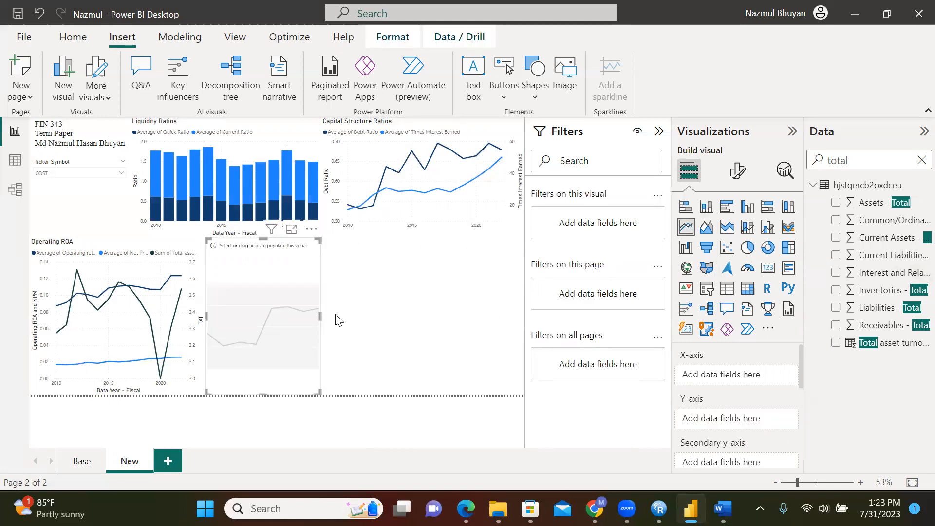
left_click_drag(320, 316, 376, 314)
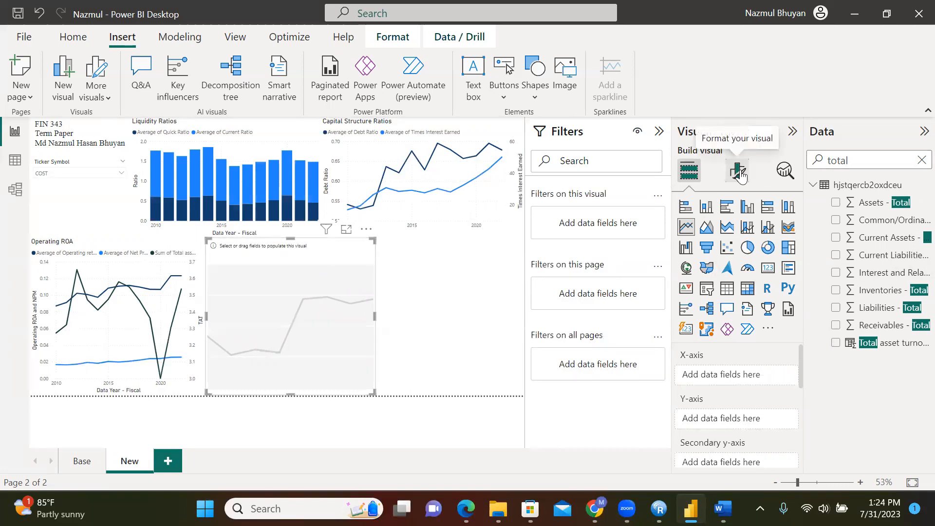
left_click(74, 467)
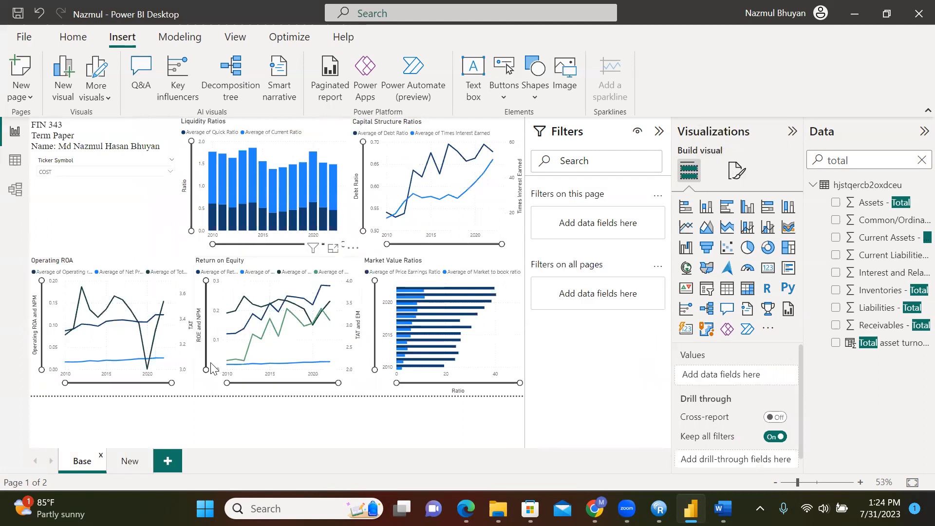
left_click(130, 461)
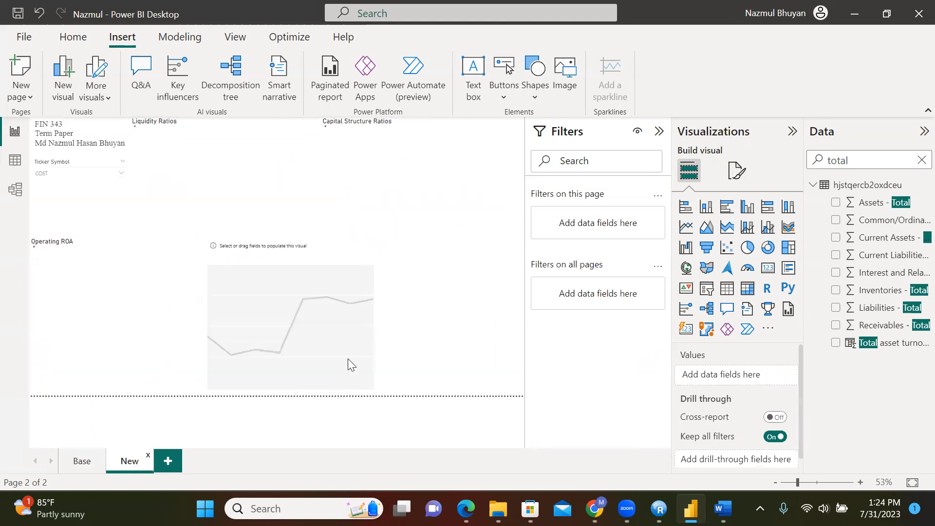
key("BackSpace")
key("BackSpace")
key("BackSpace")
key("BackSpace")
key("BackSpace")
Add Return on equity and Net Profit Margin to the new chart's y-axis
type("r")
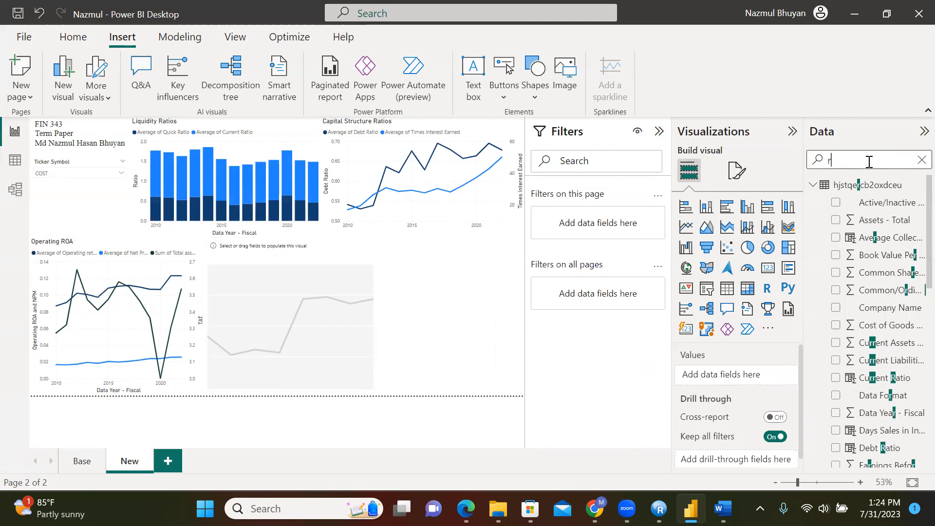
type("eturn")
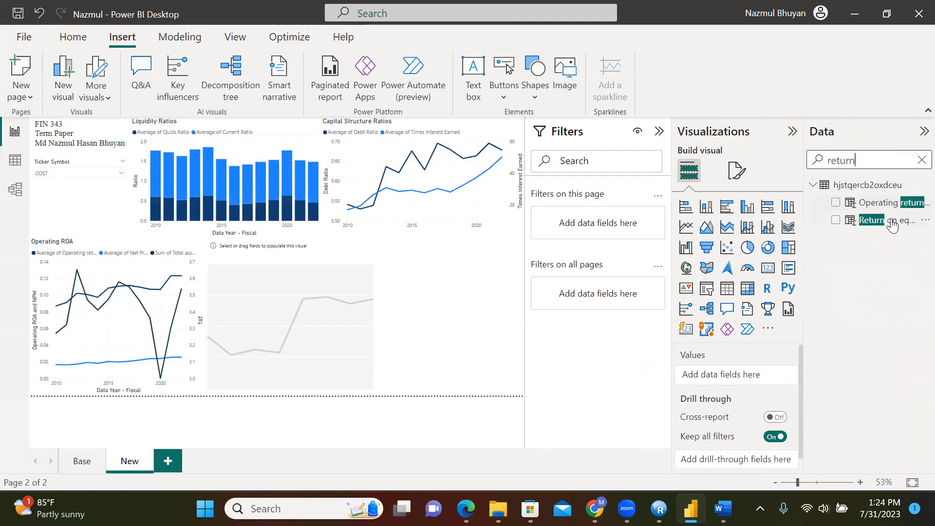
left_click_drag(872, 220, 730, 419)
left_click(245, 296)
key("BackSpace")
key("BackSpace")
key("BackSpace")
key("BackSpace")
key("BackSpace")
key("BackSpace")
type("net profit")
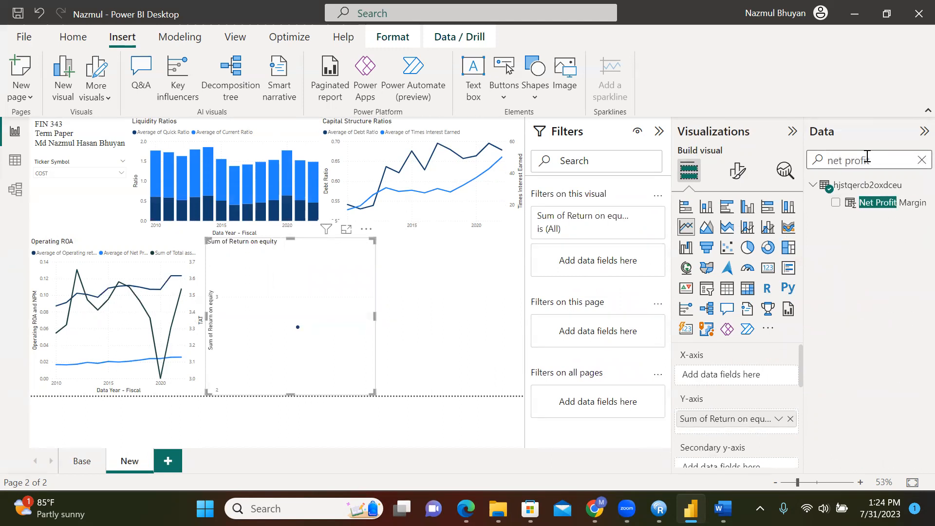
left_click_drag(894, 204, 766, 433)
Set Return on equity and Net Profit Margin to show as averages
left_click(779, 419)
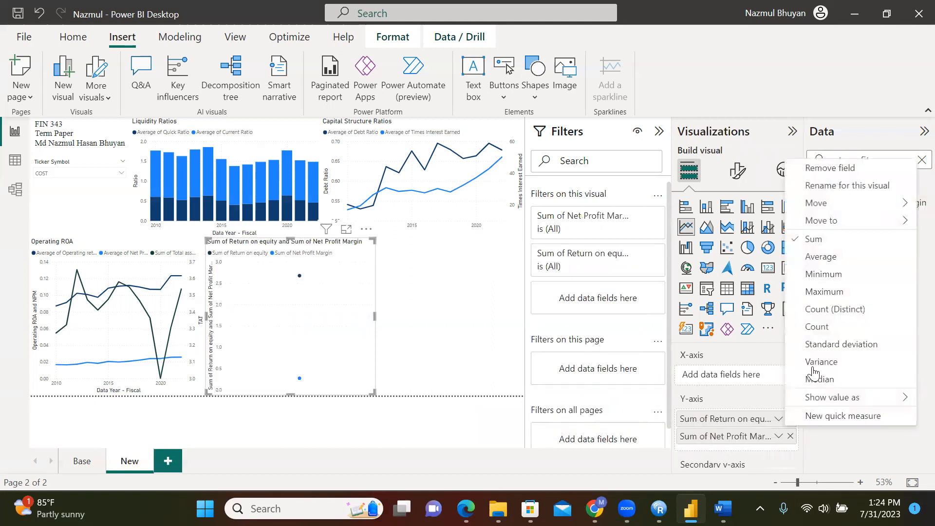
left_click(828, 257)
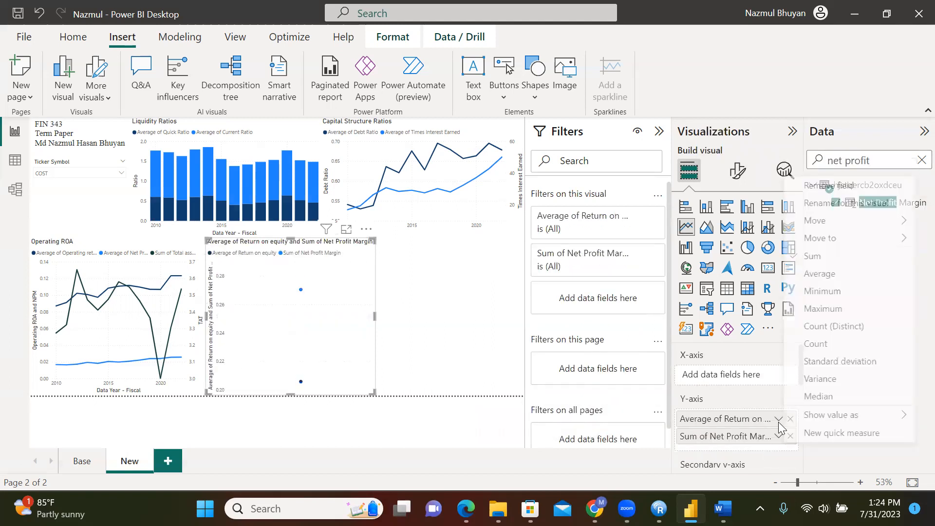
left_click(828, 274)
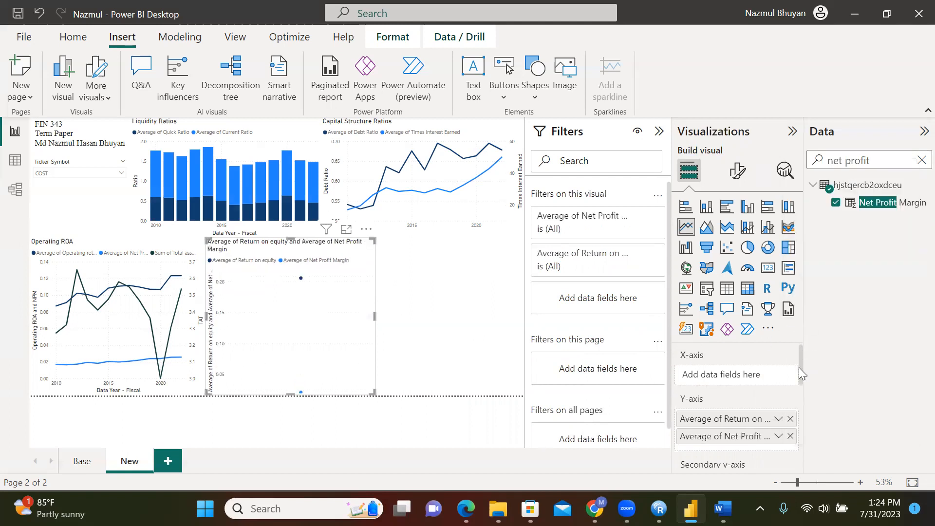
left_click_drag(799, 371, 800, 401)
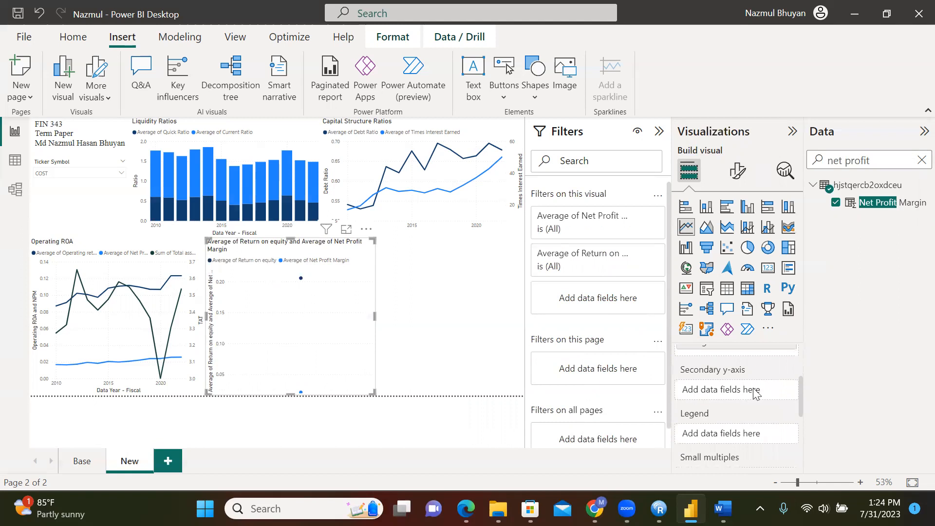
left_click(83, 467)
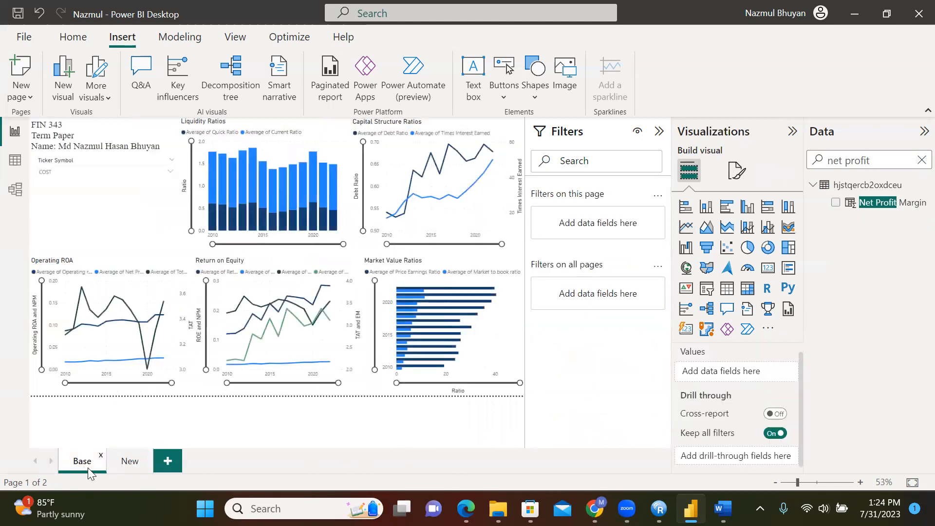
left_click(127, 465)
key("BackSpace")
key("BackSpace")
key("BackSpace")
key("BackSpace")
key("BackSpace")
key("BackSpace")
key("BackSpace")
key("BackSpace")
key("BackSpace")
key("BackSpace")
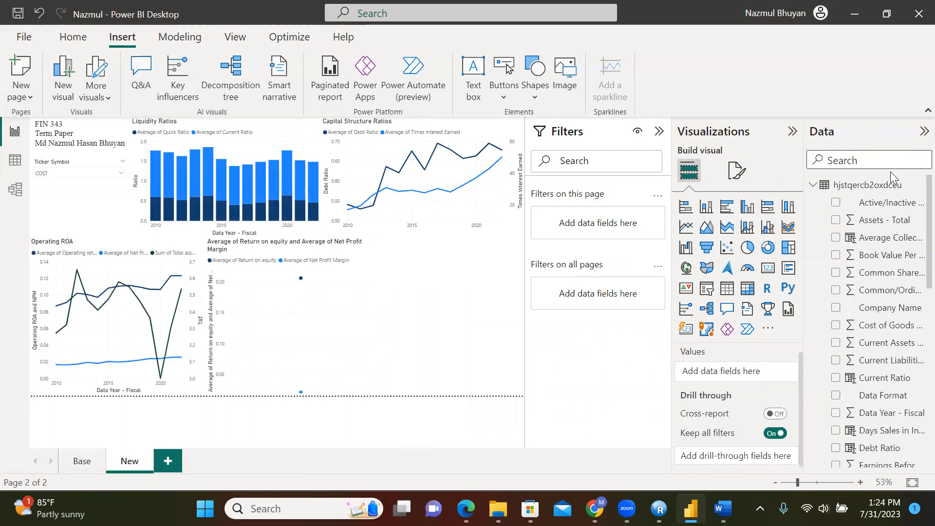
type("total")
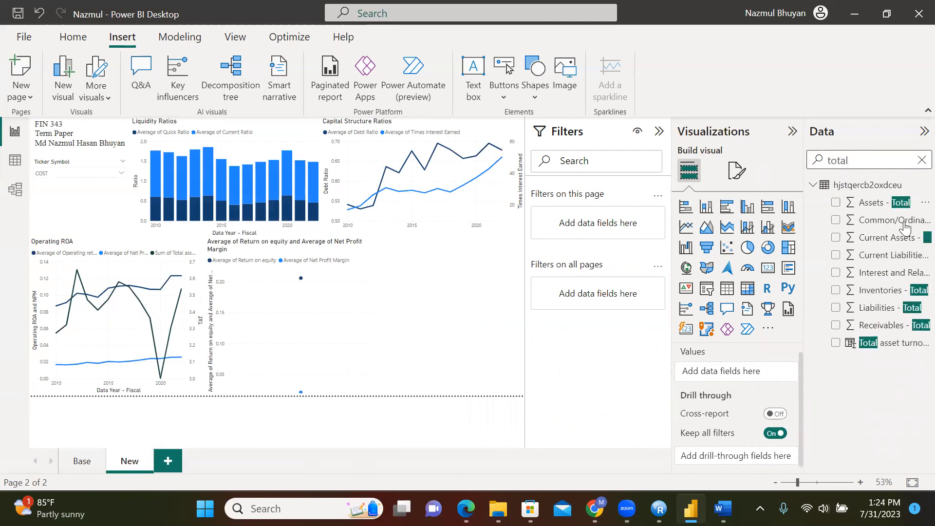
Add Total asset turnover and Equity Multiplier to the chart's secondary y-axis
left_click(299, 324)
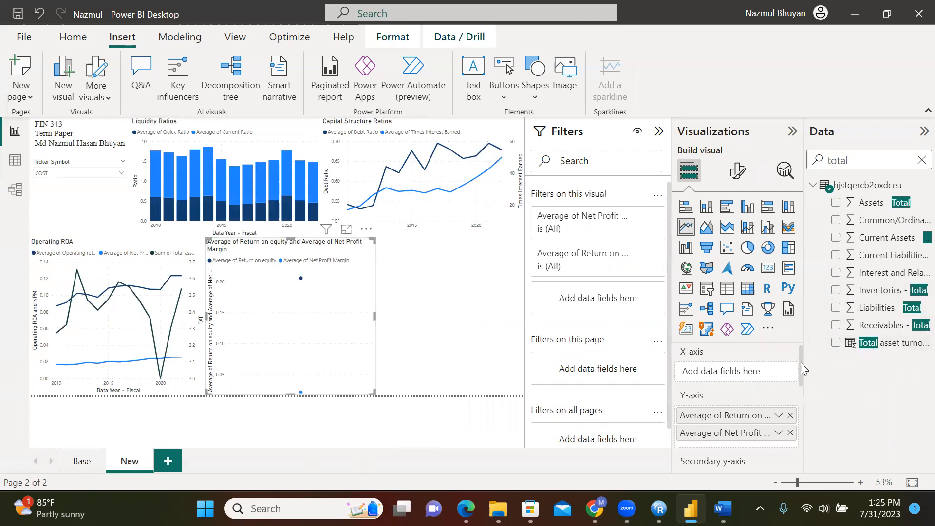
scroll(800, 365, "down", 3)
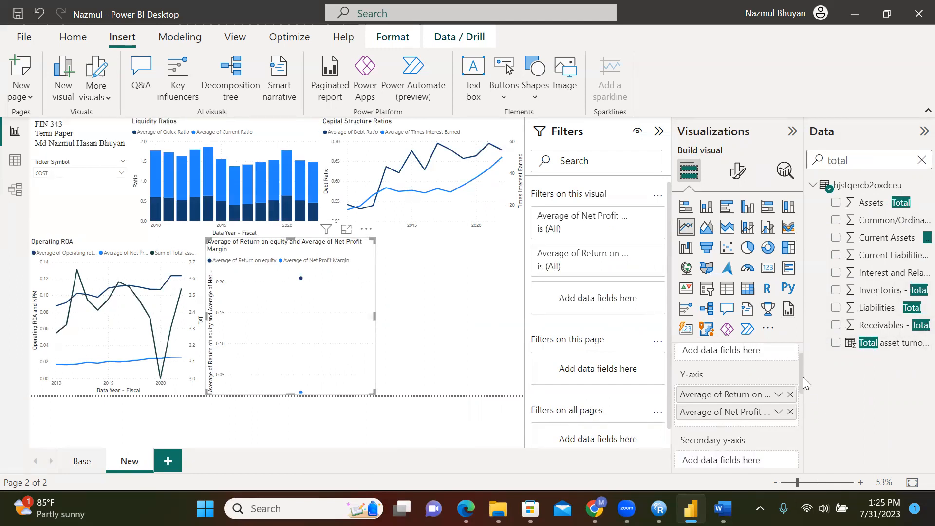
left_click_drag(870, 343, 741, 403)
key("BackSpace")
key("BackSpace")
key("BackSpace")
key("BackSpace")
key("BackSpace")
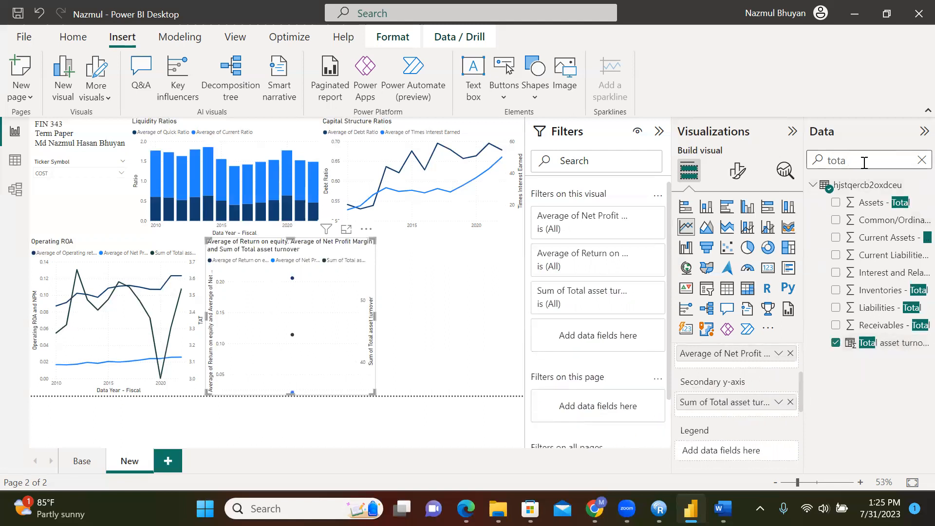
type("equity")
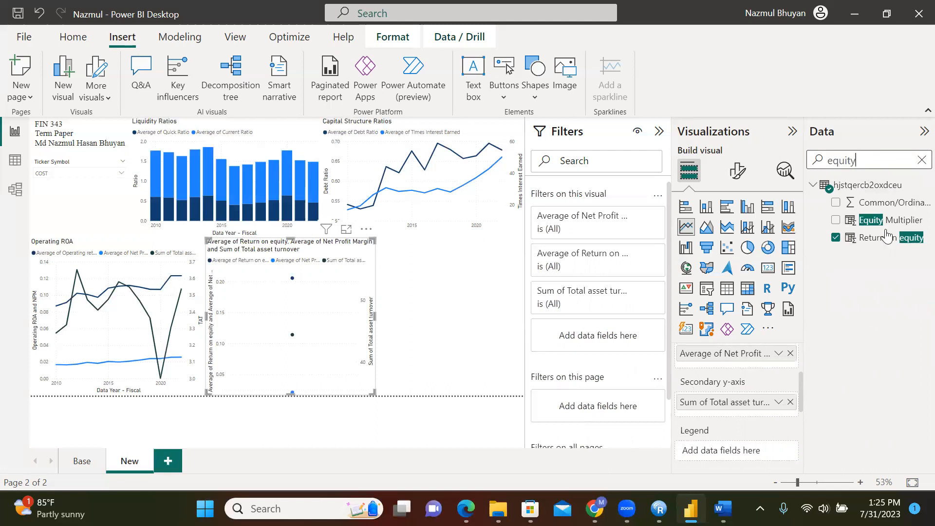
left_click_drag(888, 222, 779, 415)
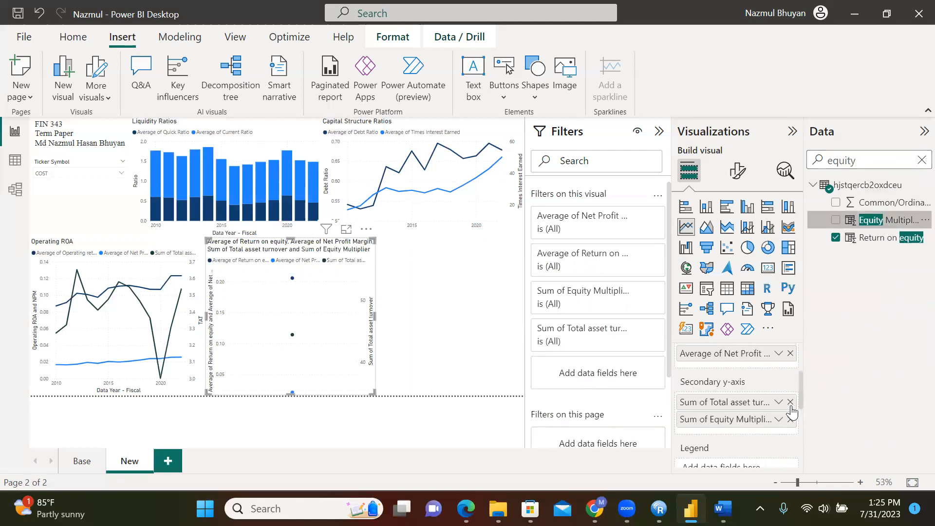
Switch Total asset turnover and Equity Multiplier aggregation to Average
left_click(778, 419)
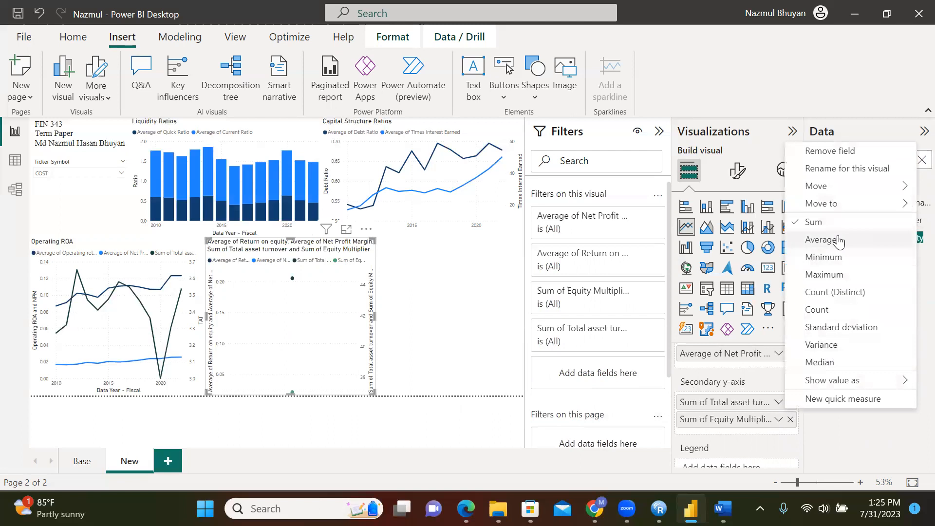
left_click(823, 239)
left_click(778, 419)
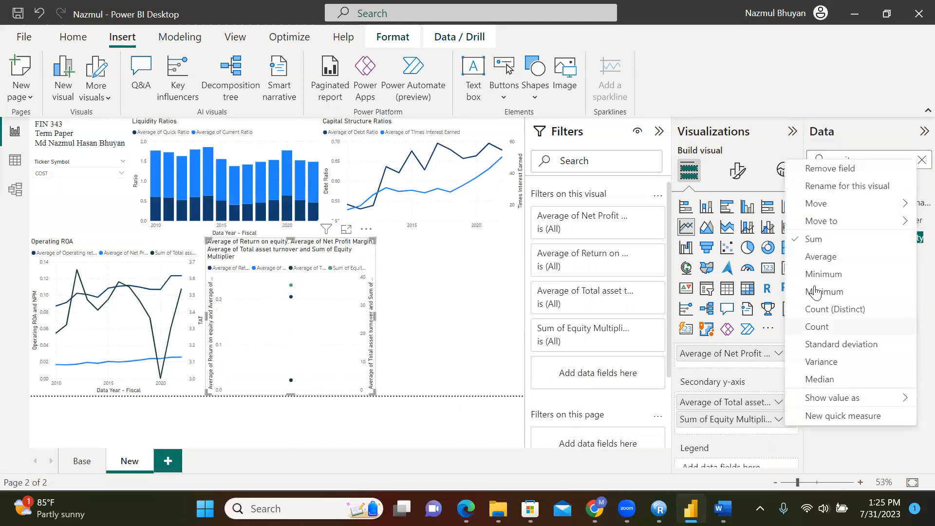
left_click(821, 256)
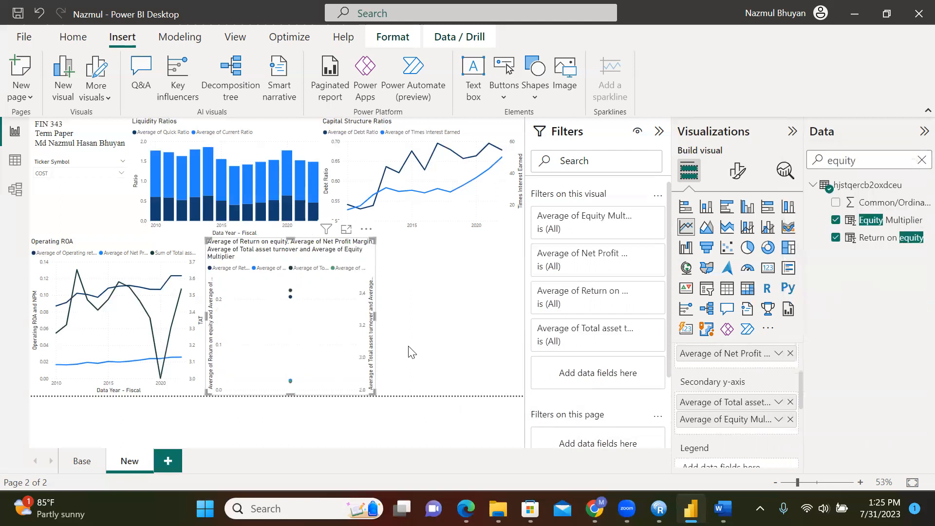
mouse_move(322, 351)
Briefly filter the report to the CAT ticker, then switch it back to COST
left_click(151, 292)
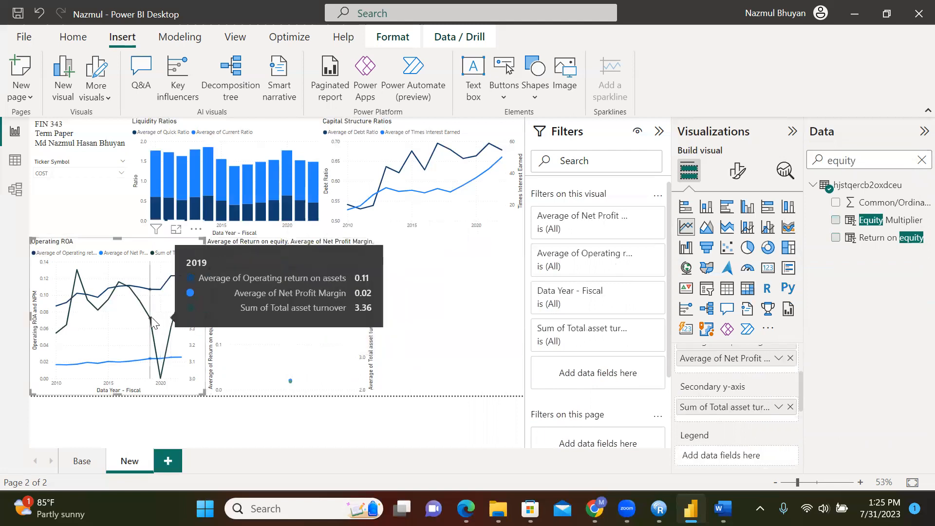
left_click(112, 175)
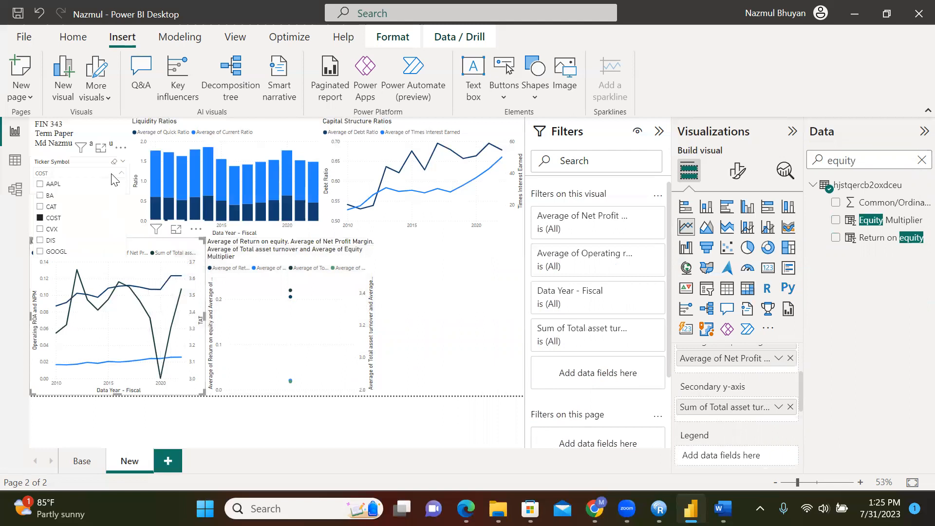
left_click(51, 206)
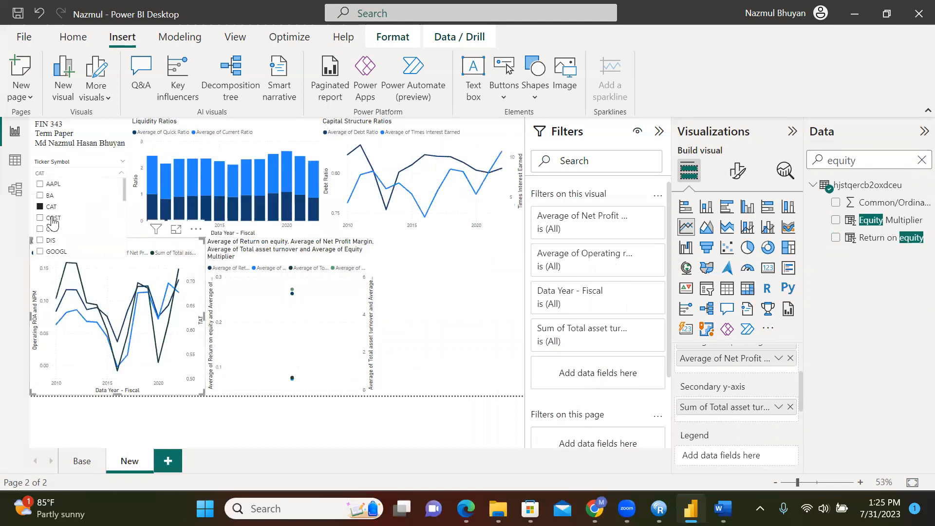
left_click(50, 219)
left_click(320, 323)
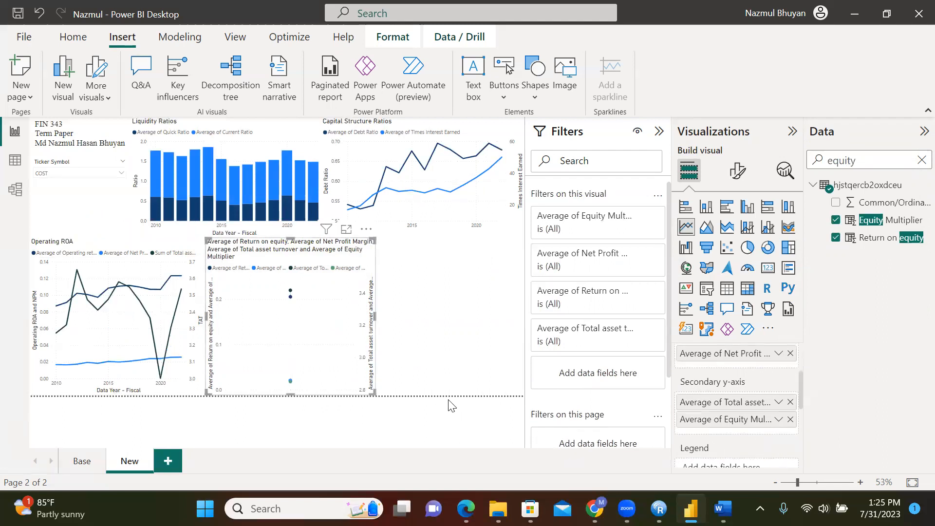
Add Equity Multiplier to the line chart's values and clear the equity field search
left_click(291, 301)
left_click_drag(801, 382, 800, 354)
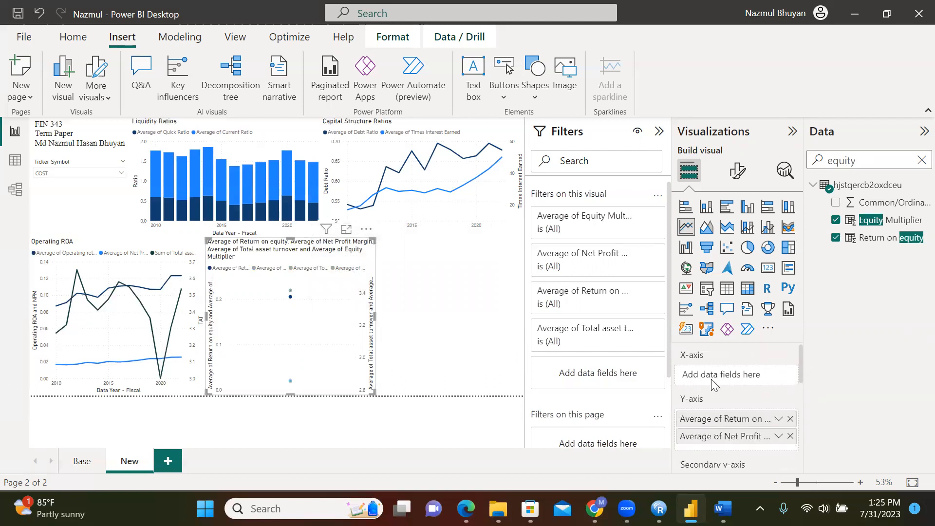
key("BackSpace")
key("BackSpace")
key("BackSpace")
key("BackSpace")
key("BackSpace")
key("BackSpace")
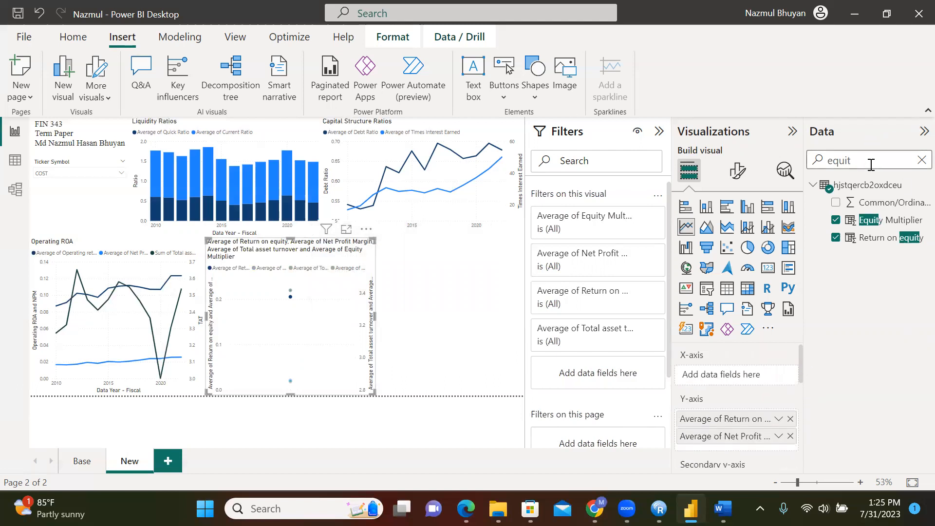
Put Data Year - Fiscal on the combined chart's x-axis, replacing Fiscal Year-end Month
type("year")
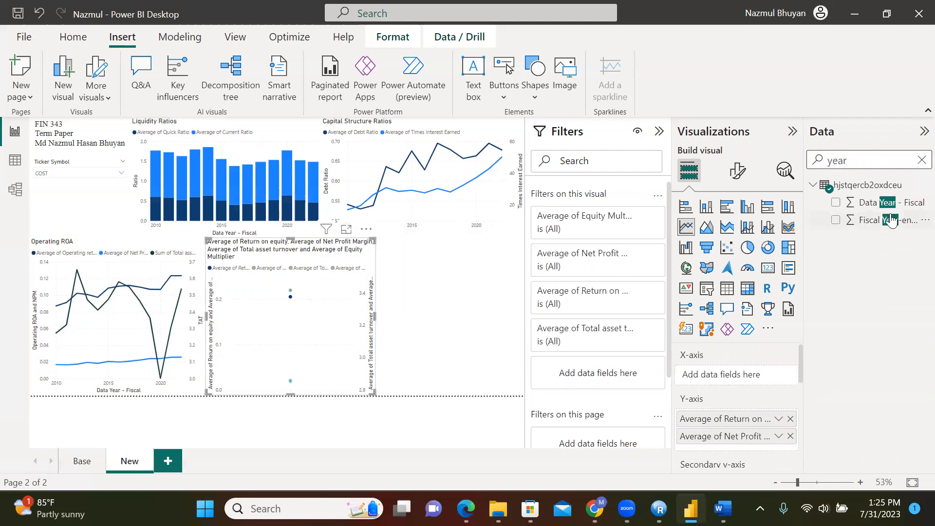
left_click_drag(886, 220, 763, 380)
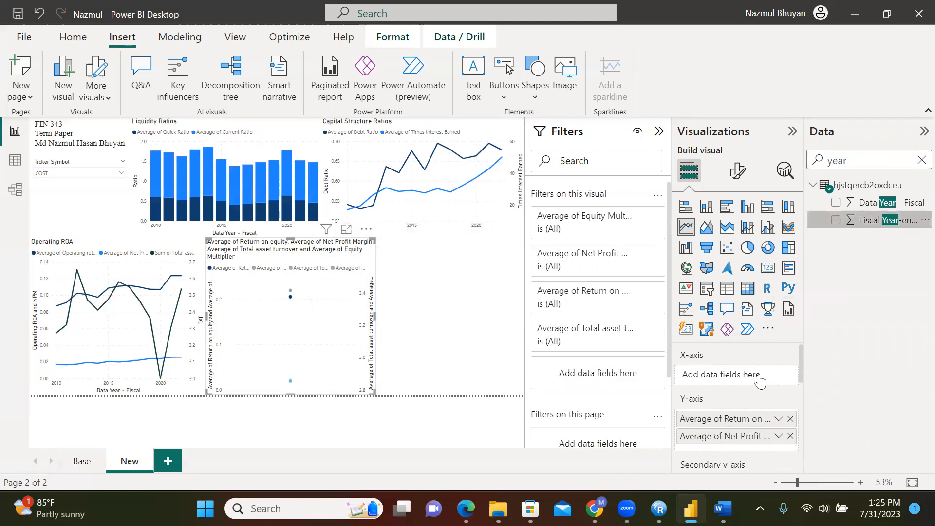
left_click(790, 375)
left_click_drag(872, 203, 762, 382)
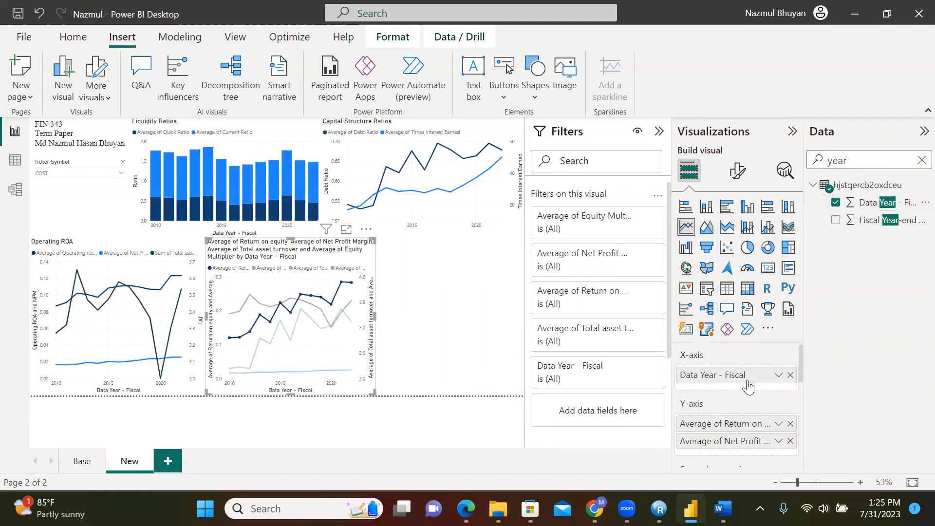
left_click(414, 323)
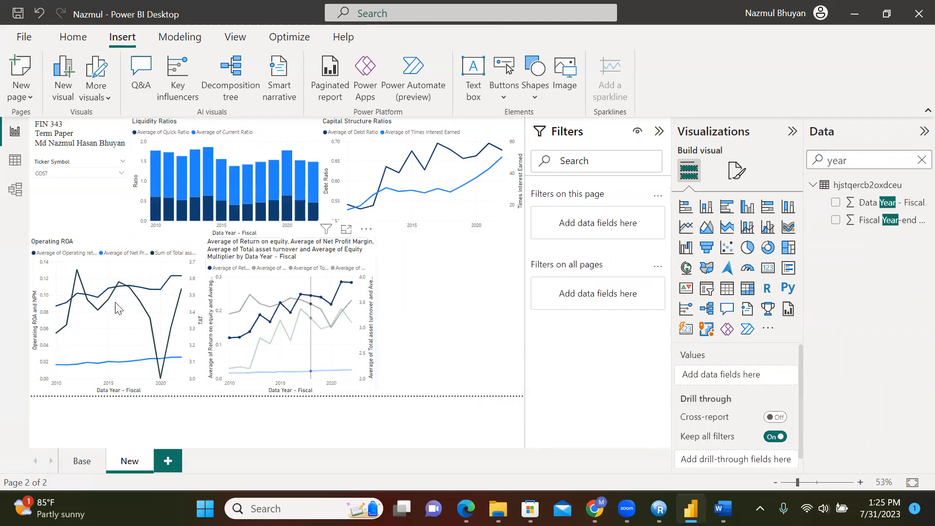
left_click(271, 262)
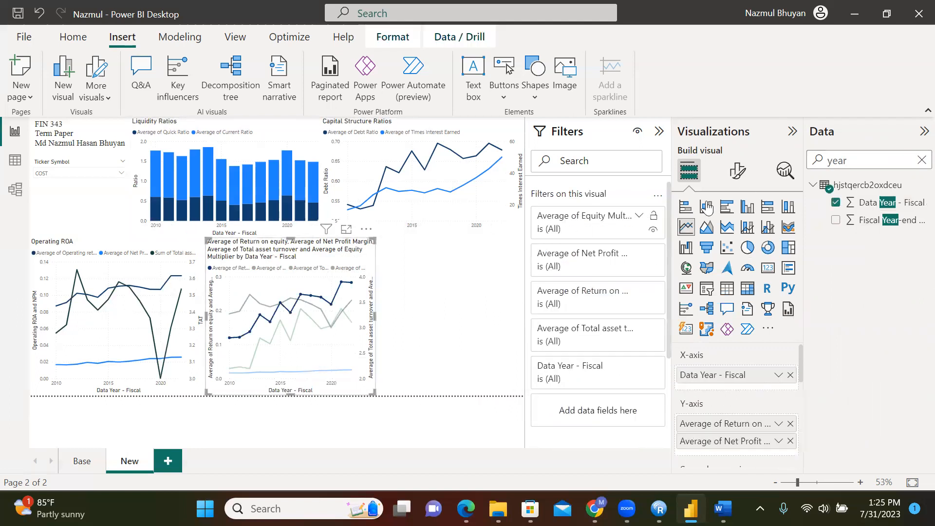
Replace the combined ratio chart's title with 'ROE'
left_click(737, 170)
left_click(739, 237)
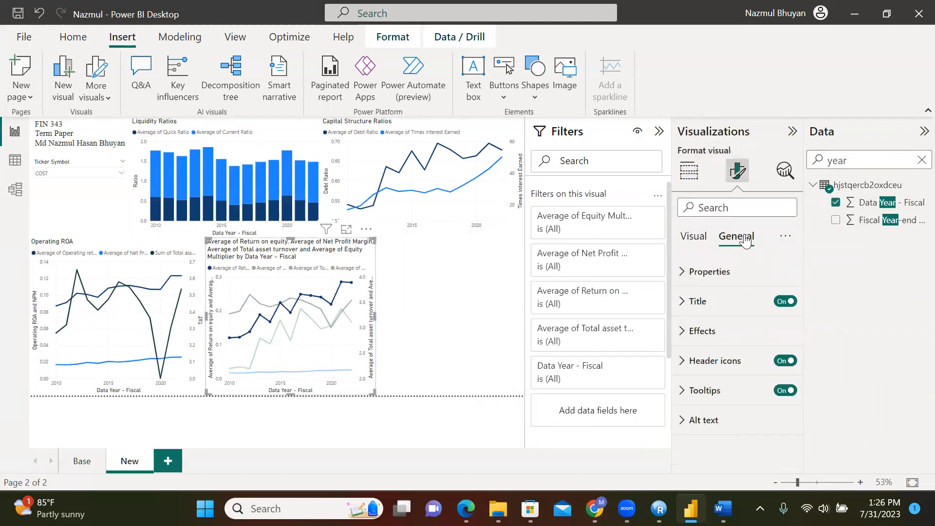
left_click(711, 301)
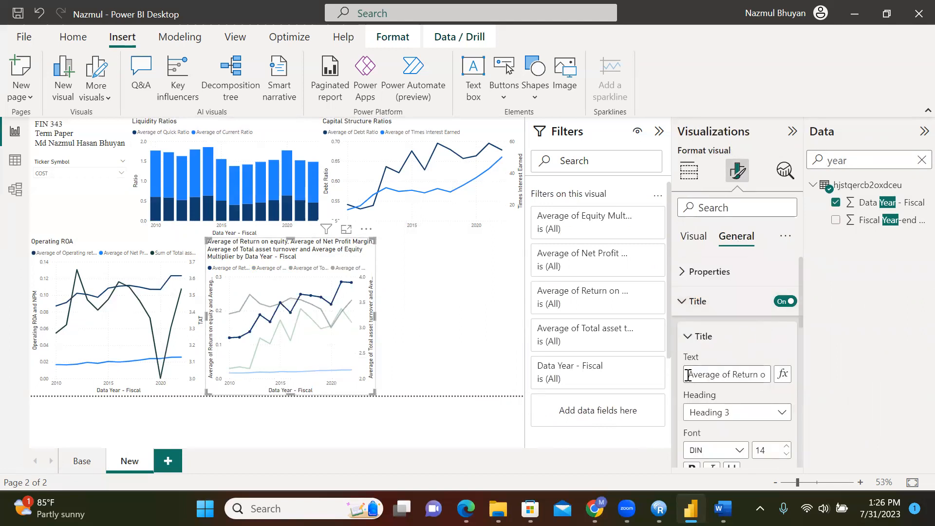
left_click_drag(687, 375, 810, 373)
type("ROE")
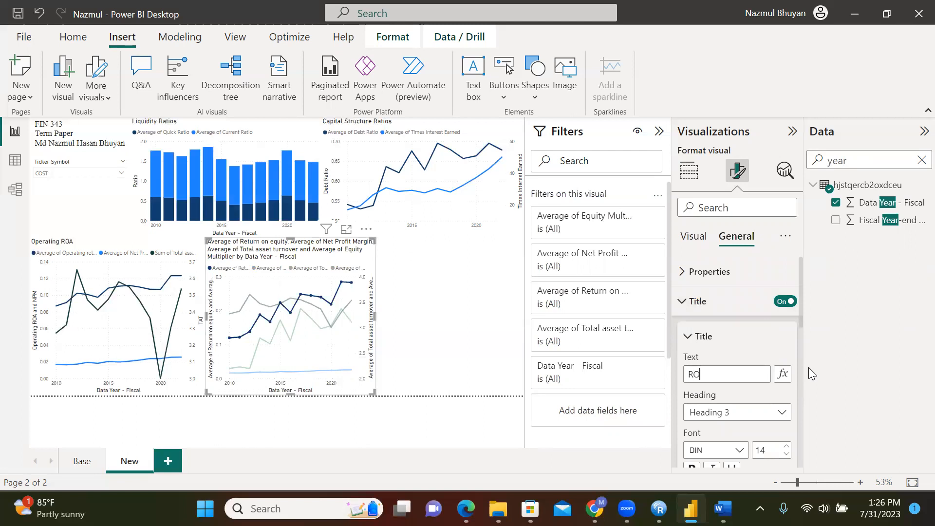
left_click(446, 350)
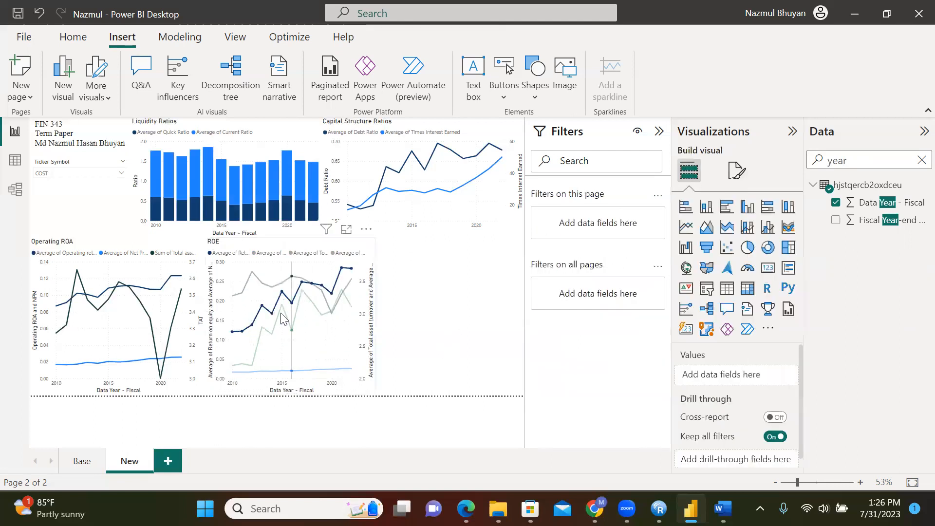
left_click(228, 342)
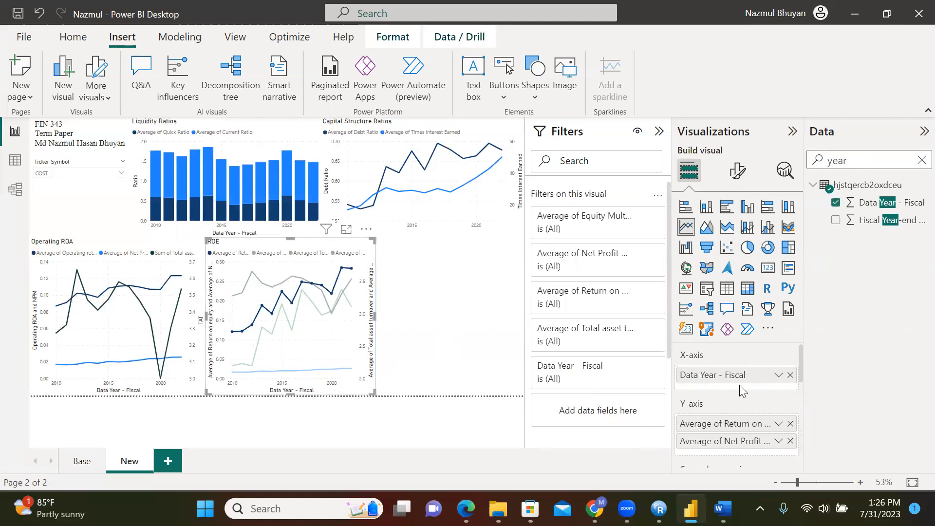
Title the ROE chart's primary y-axis 'ROE and NPM'
left_click(738, 170)
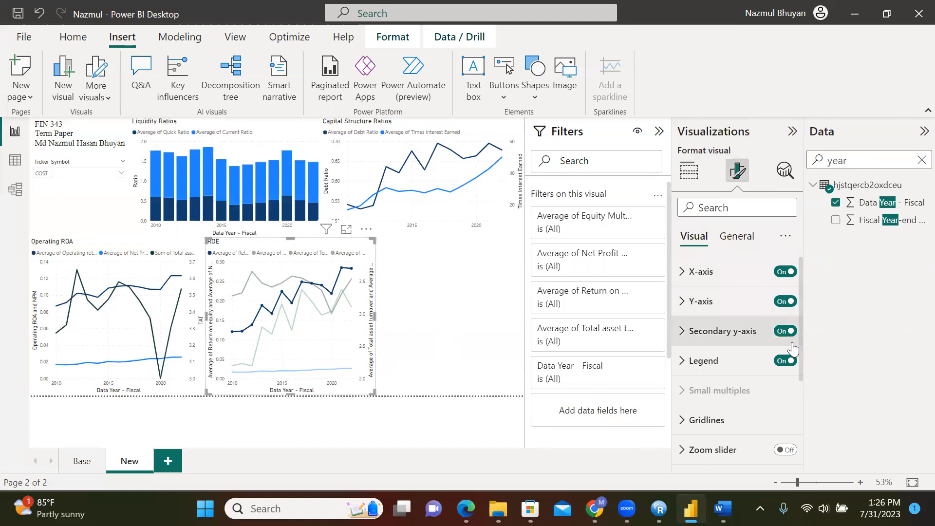
left_click(702, 302)
left_click_drag(801, 302, 804, 356)
left_click(688, 371)
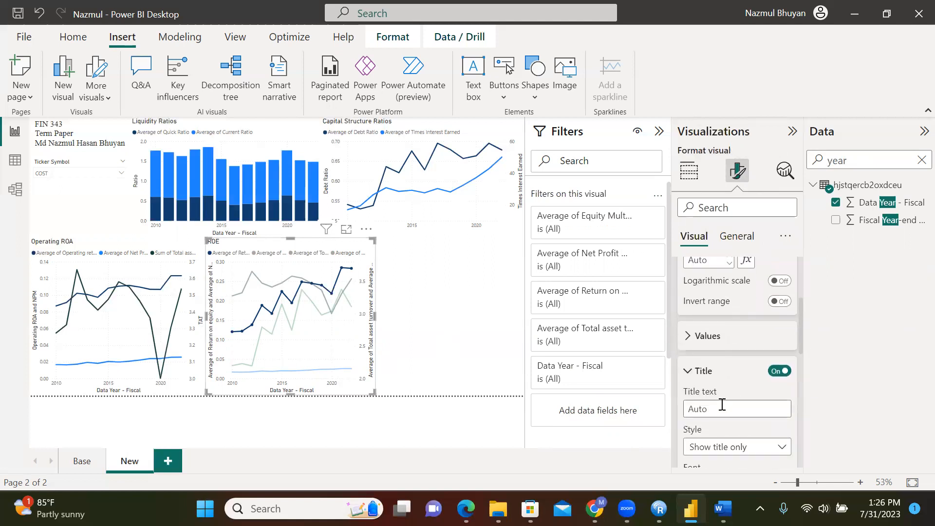
type("ROE and NPM")
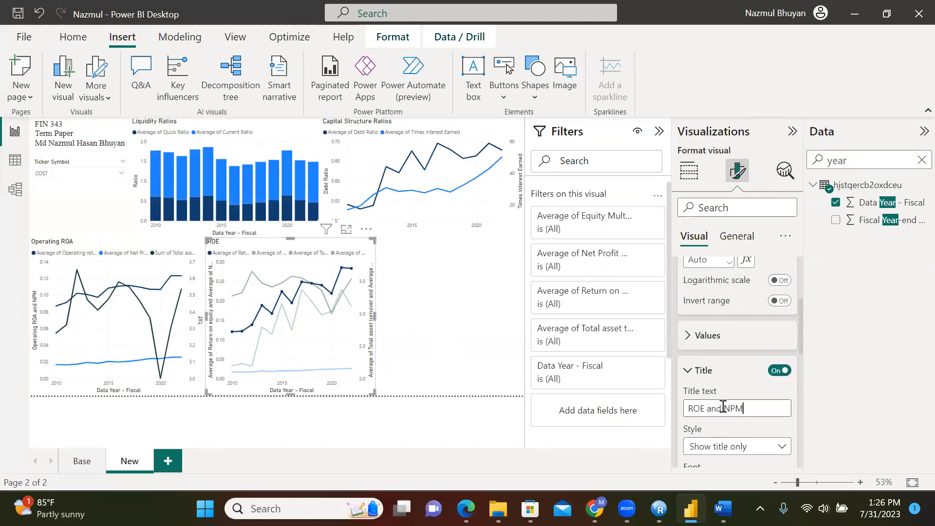
key("Return")
left_click(437, 441)
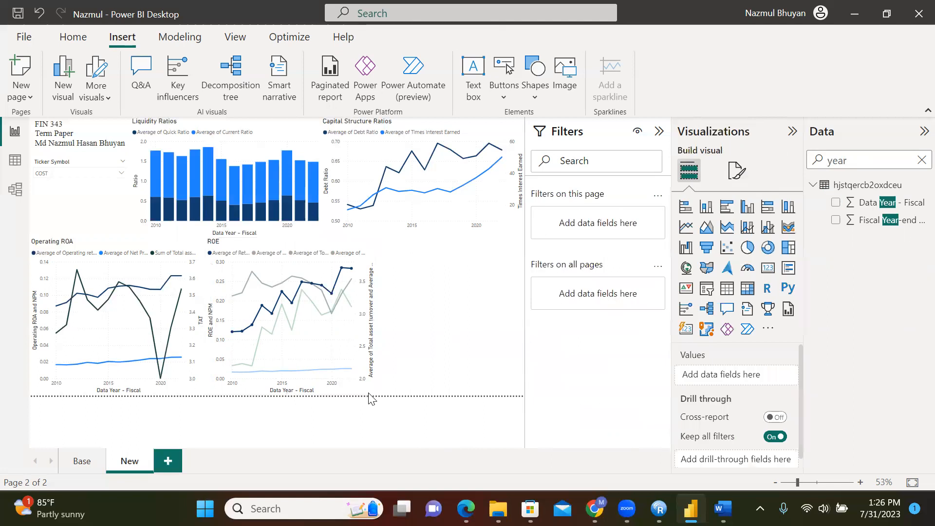
left_click(373, 370)
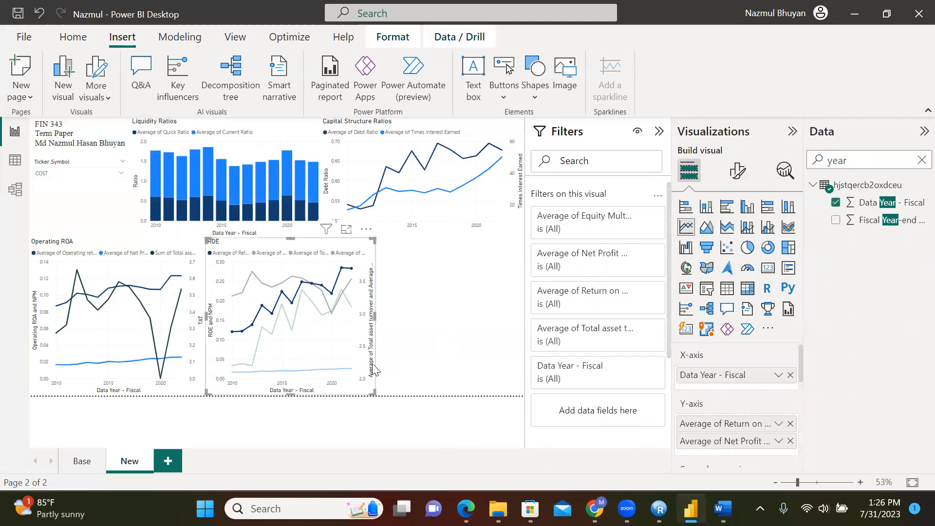
Title the ROE chart's secondary y-axis 'TAT and EM'
left_click(738, 170)
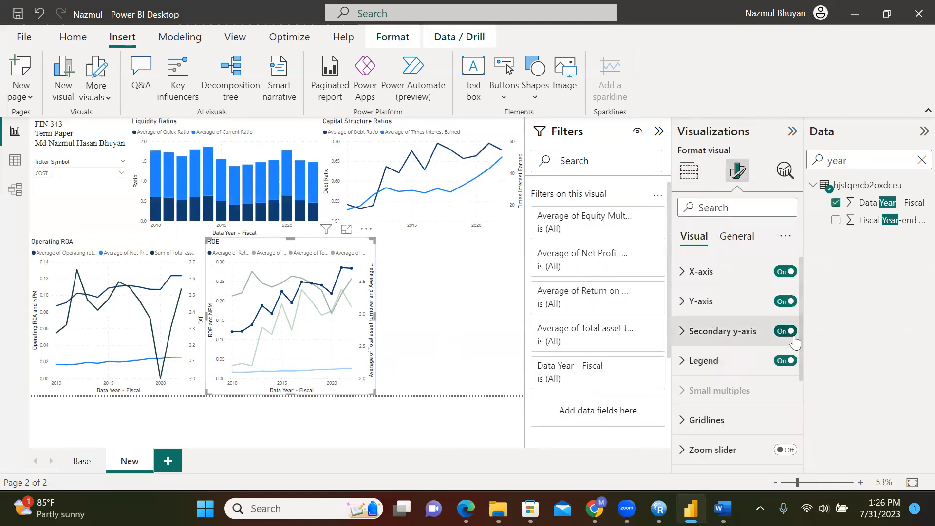
left_click(756, 332)
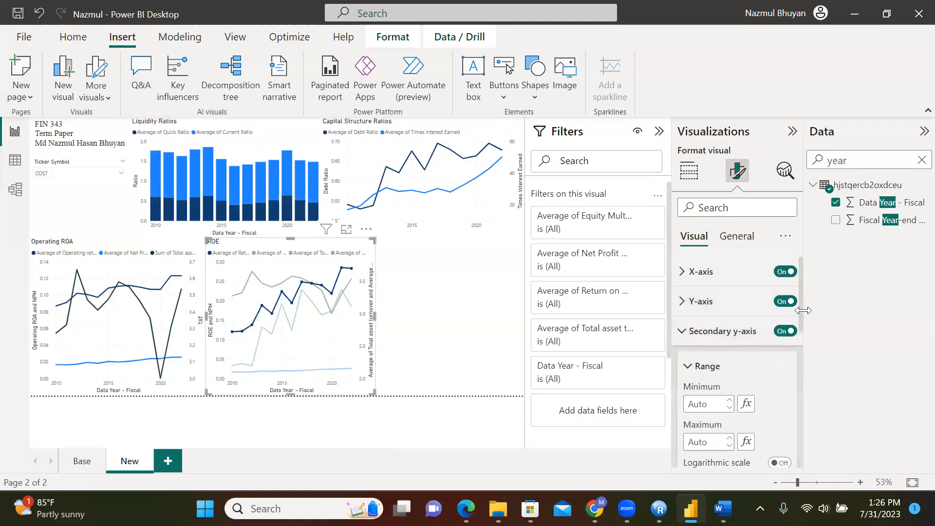
scroll(782, 370, "down", 4)
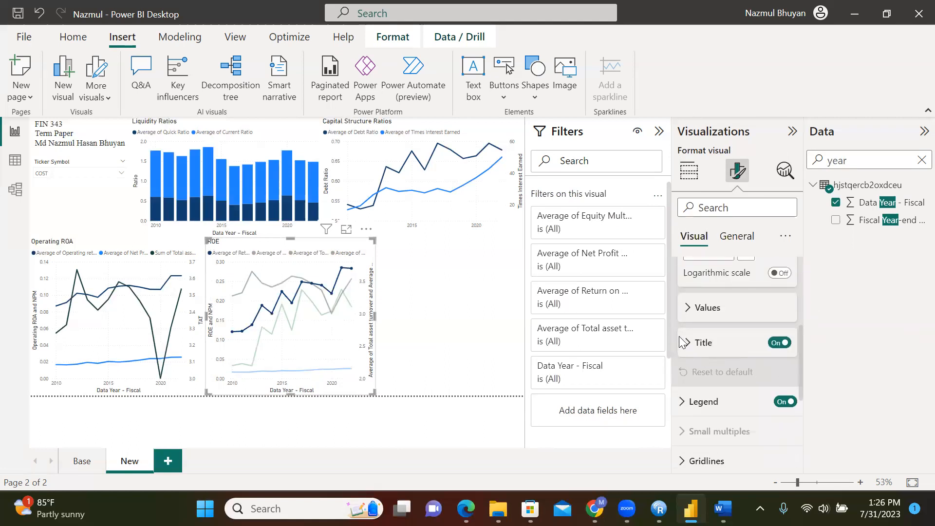
left_click(686, 343)
left_click(715, 380)
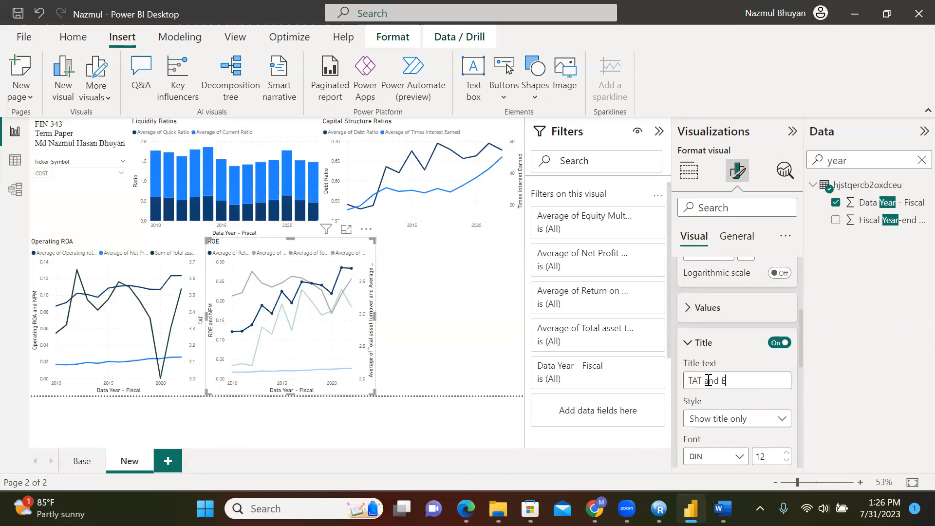
left_click(435, 347)
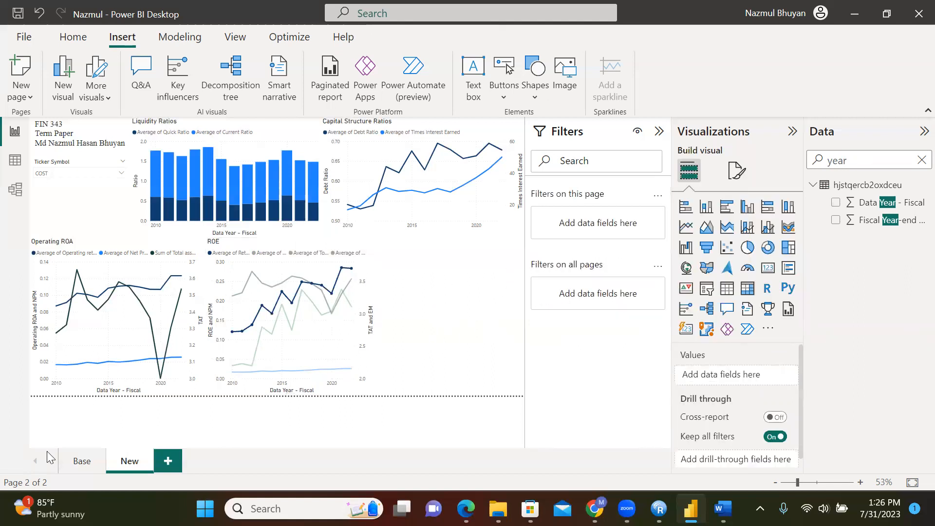
left_click(82, 461)
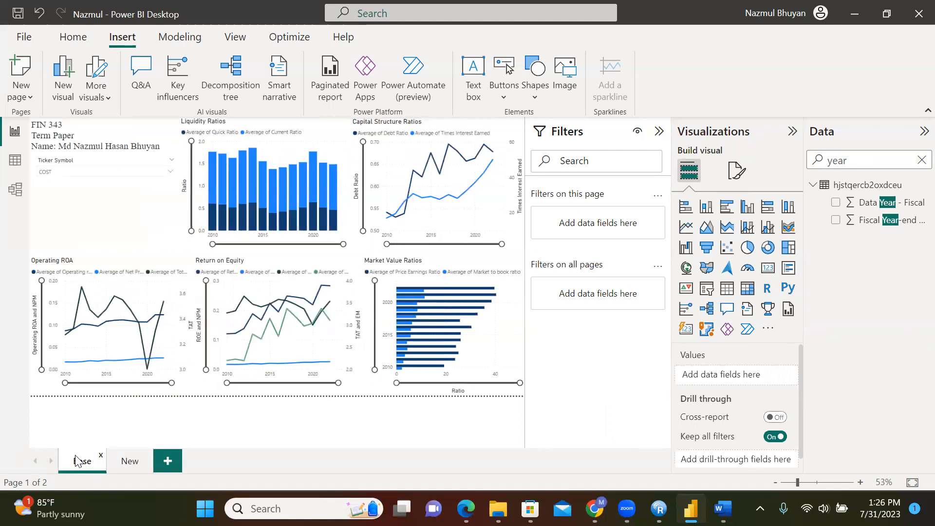
left_click(127, 461)
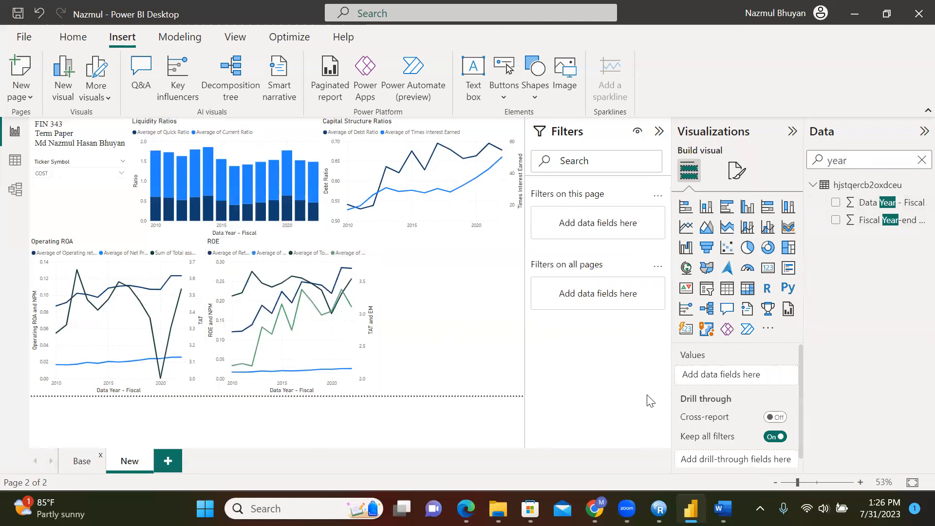
left_click(502, 368)
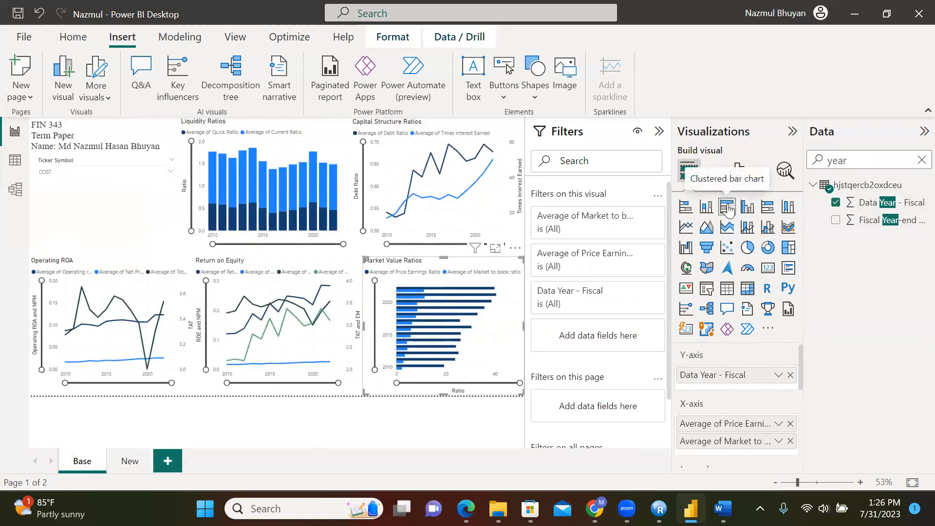
left_click(127, 462)
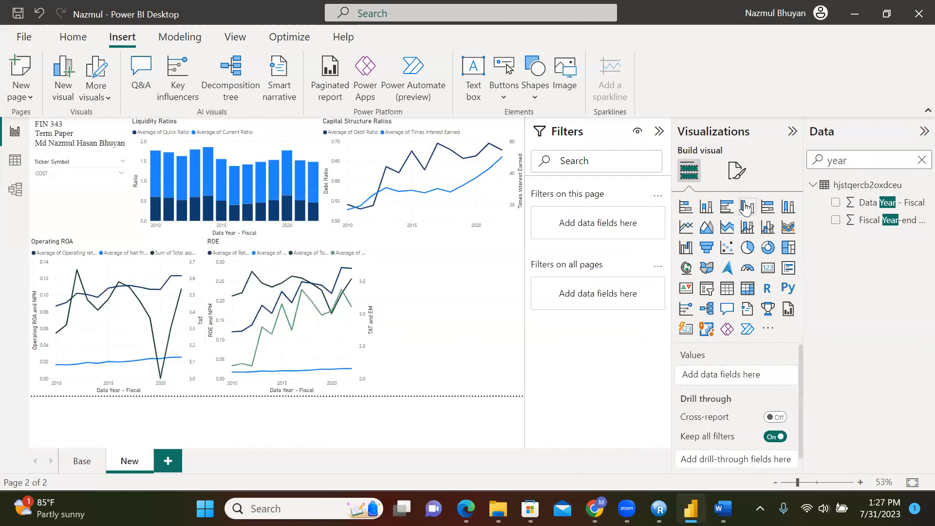
Add a clustered bar chart of Price Earnings Ratio by Data Year - Fiscal
left_click(727, 207)
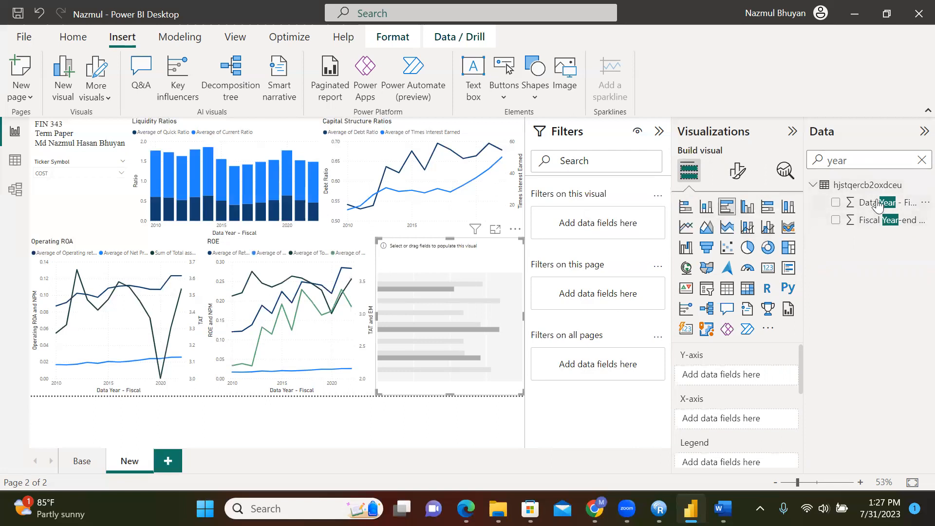
left_click_drag(877, 203, 745, 376)
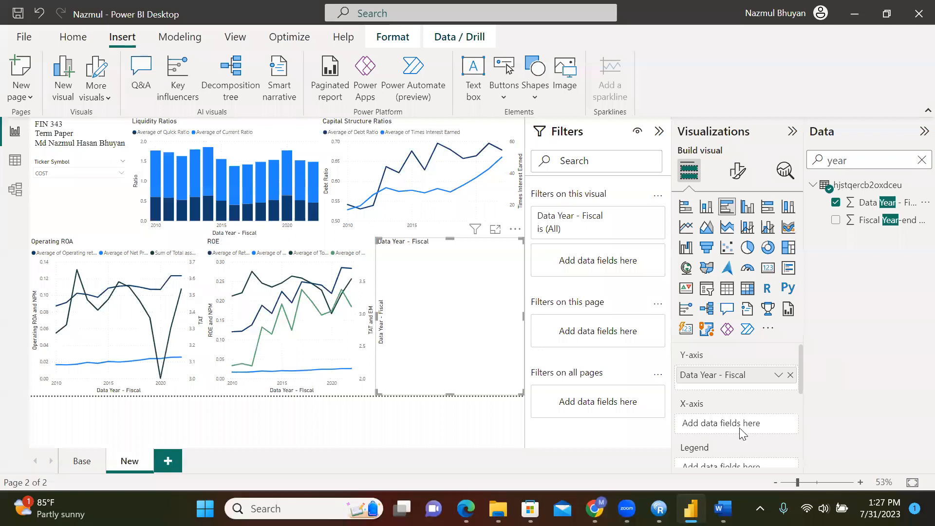
left_click(922, 161)
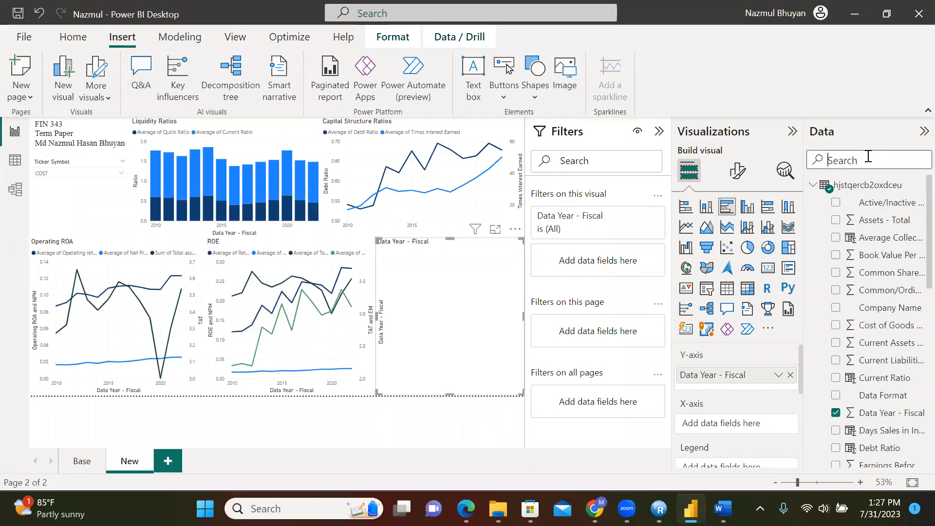
type("price")
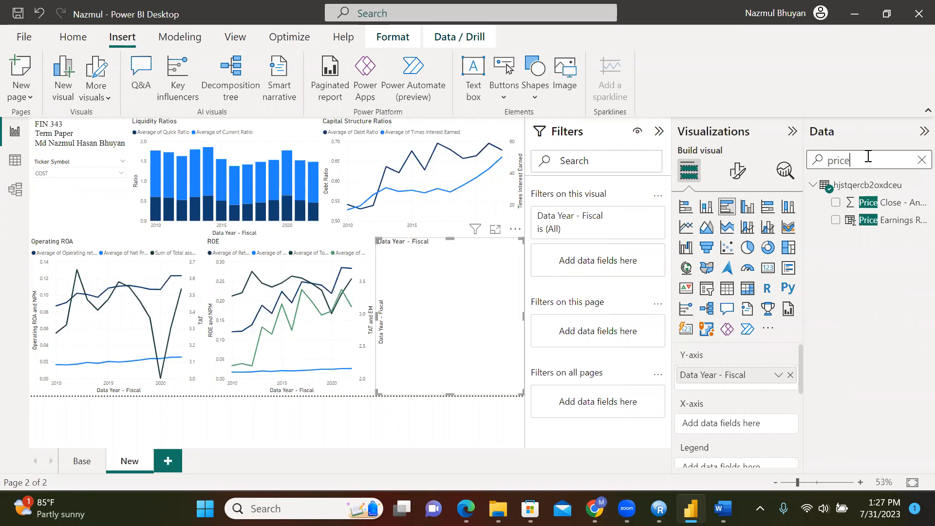
left_click_drag(885, 221, 766, 430)
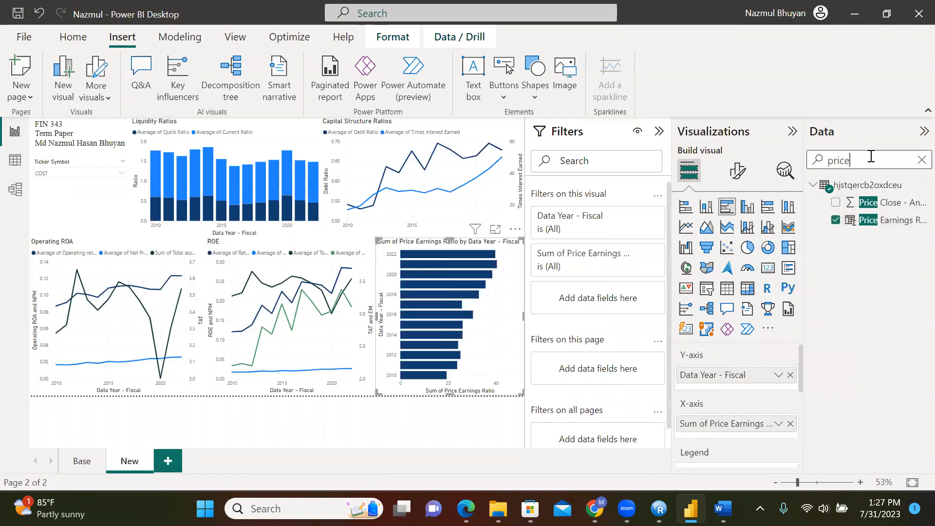
Add Market to book ratio and summarize both ratio fields as Average
key("BackSpace")
key("BackSpace")
key("BackSpace")
key("BackSpace")
key("BackSpace")
type("b")
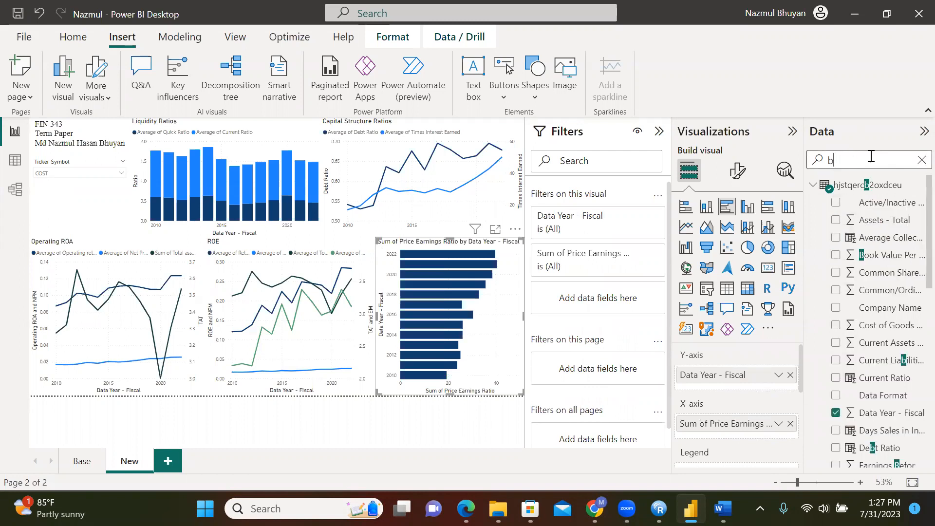
type("ook")
left_click_drag(883, 220, 775, 434)
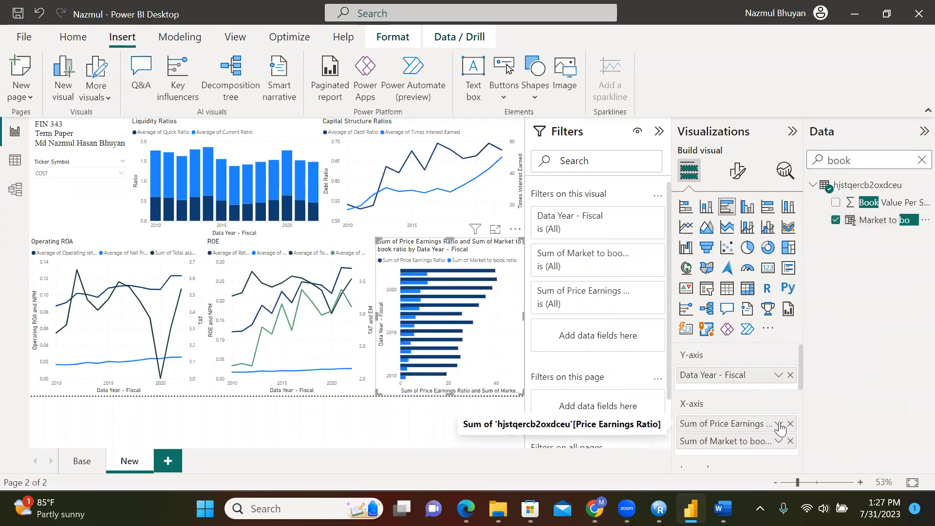
left_click(778, 423)
left_click(821, 261)
left_click(779, 441)
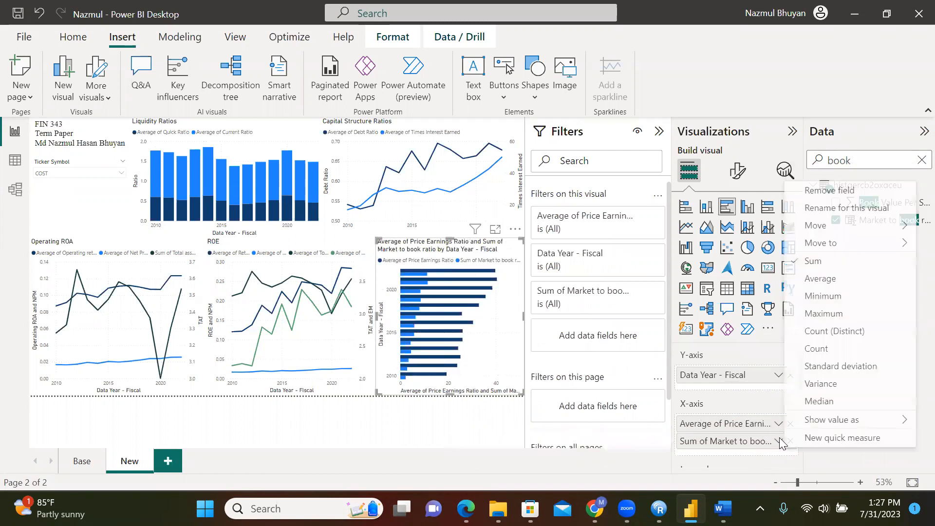
left_click(832, 278)
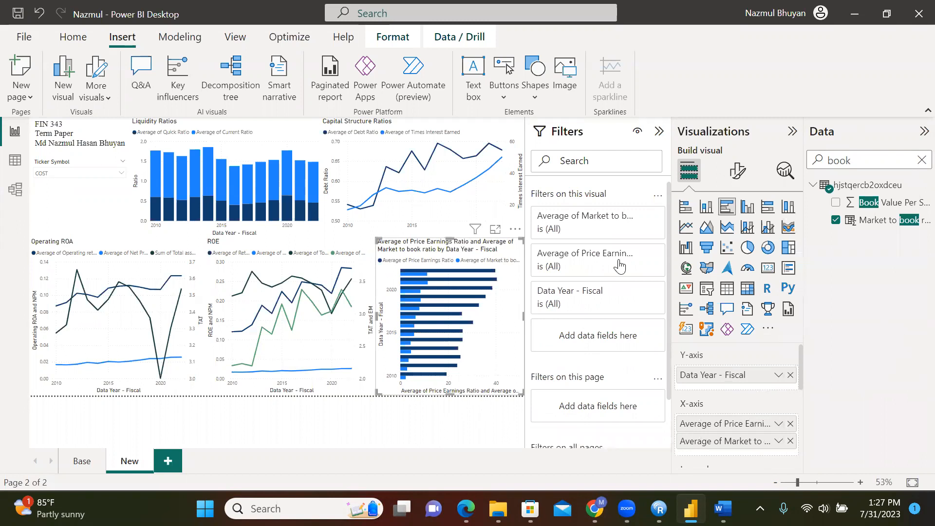
left_click(76, 464)
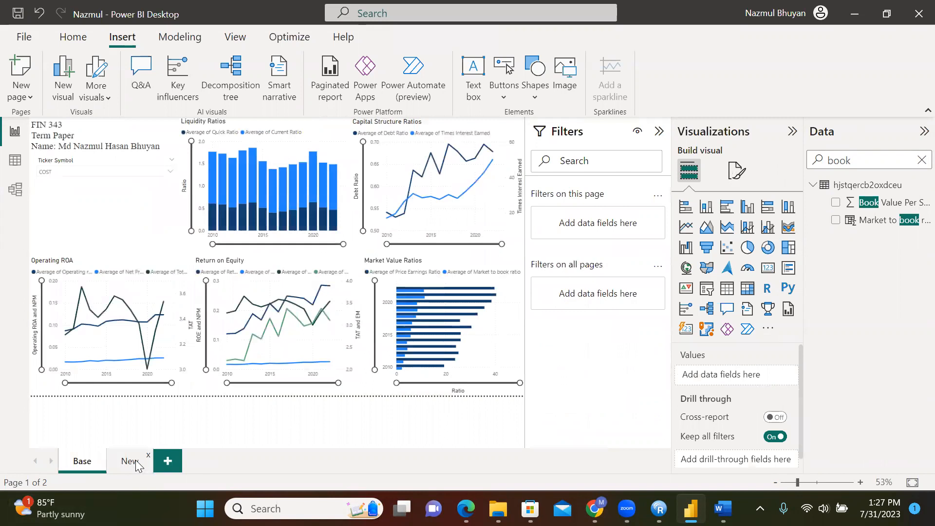
left_click(137, 465)
Title the bar chart 'Market Value Ratios' and align its top edge with neighbouring charts
left_click(511, 328)
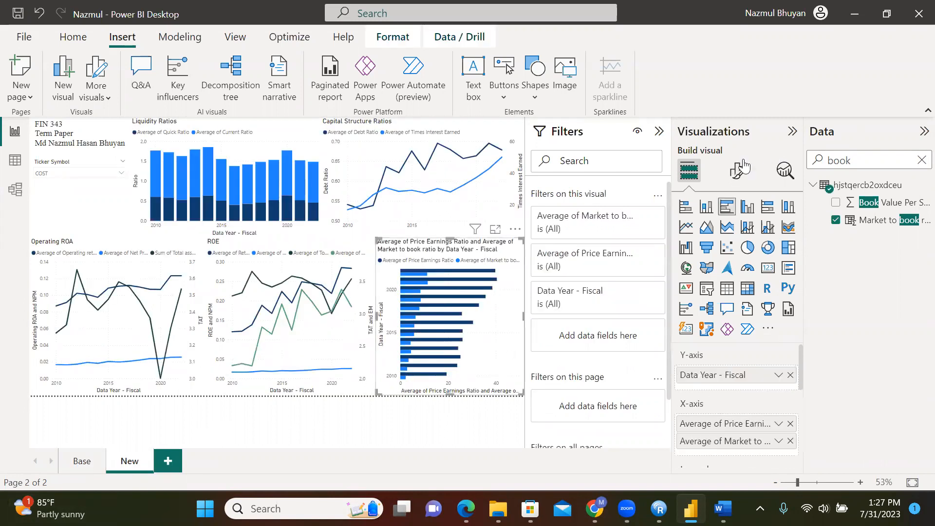
left_click(733, 175)
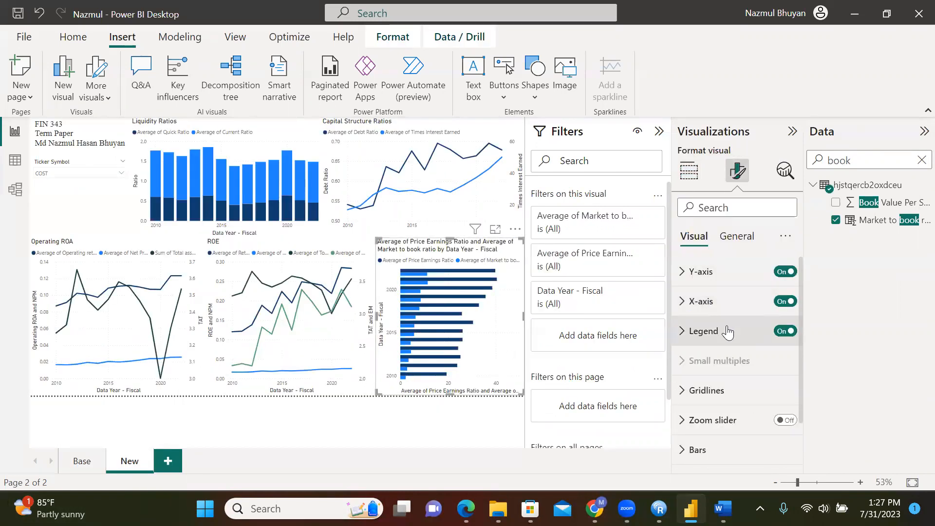
left_click(736, 237)
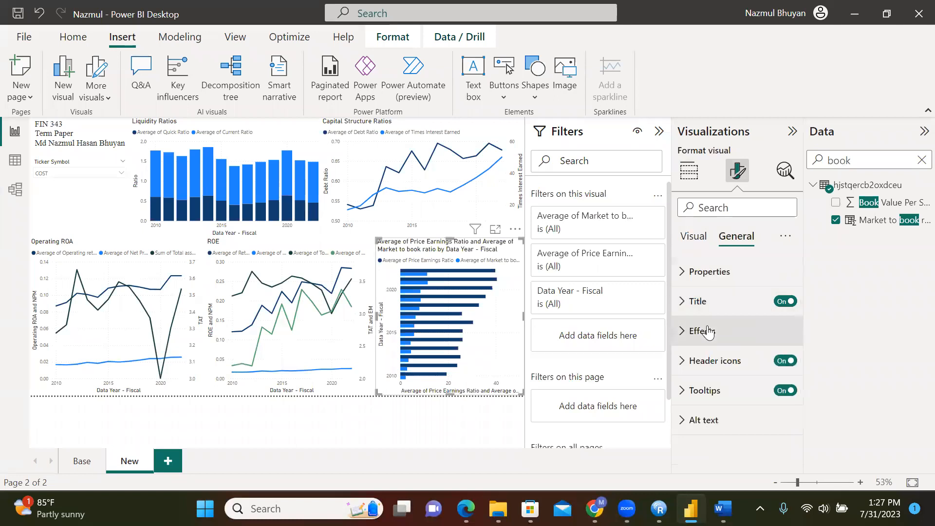
left_click(698, 301)
left_click_drag(690, 375, 832, 369)
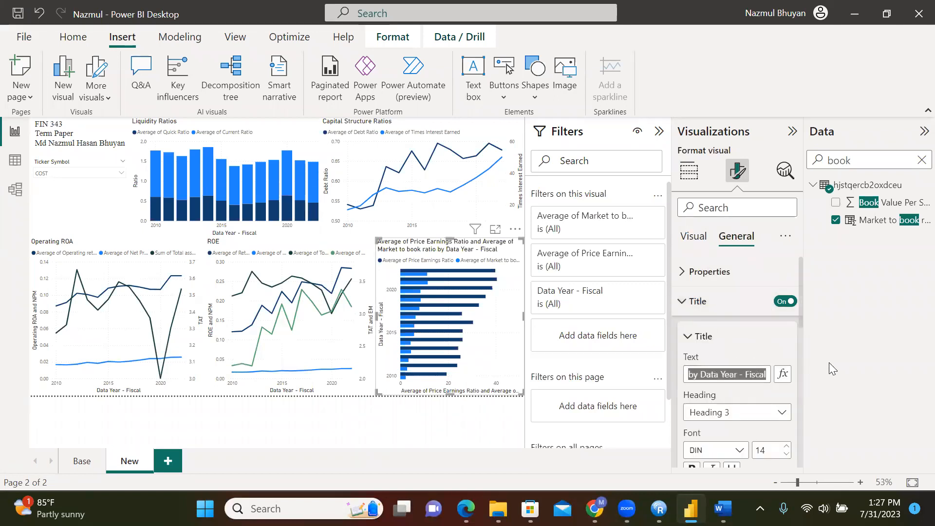
type("Mark")
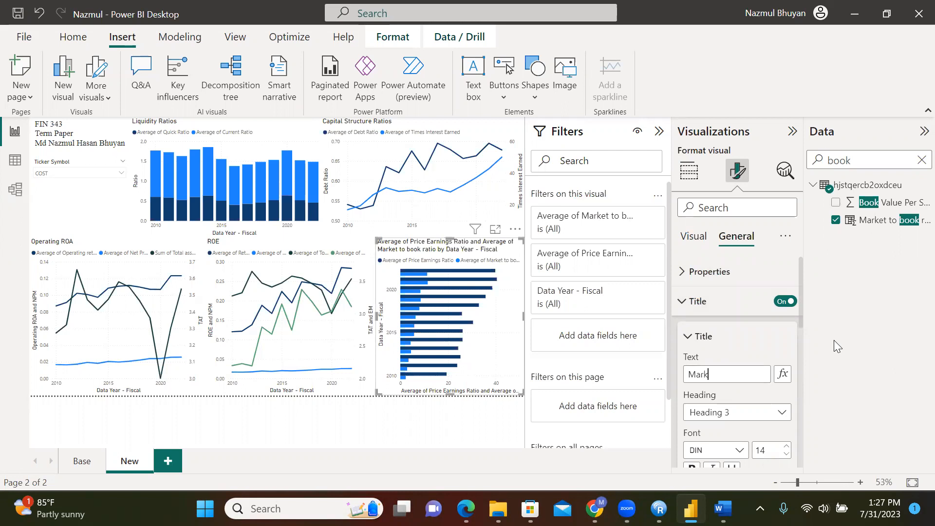
type("et Value Ratios")
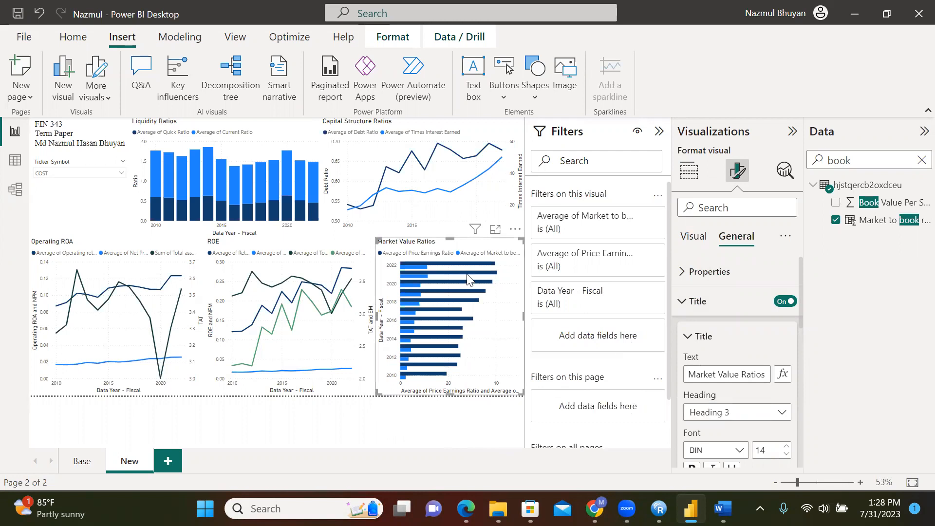
left_click_drag(451, 240, 451, 249)
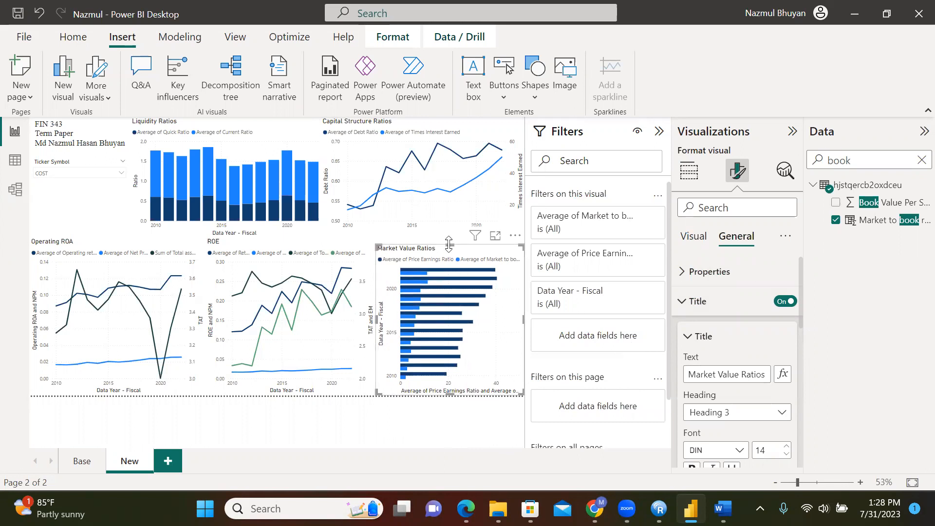
left_click_drag(449, 243, 450, 238)
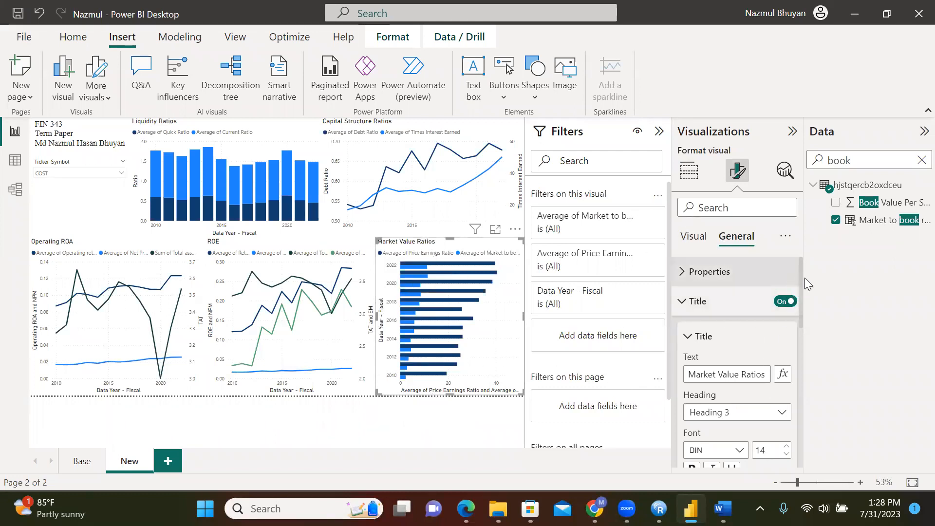
Set the Market Value Ratios chart's x-axis title to 'Ratios'
left_click(694, 235)
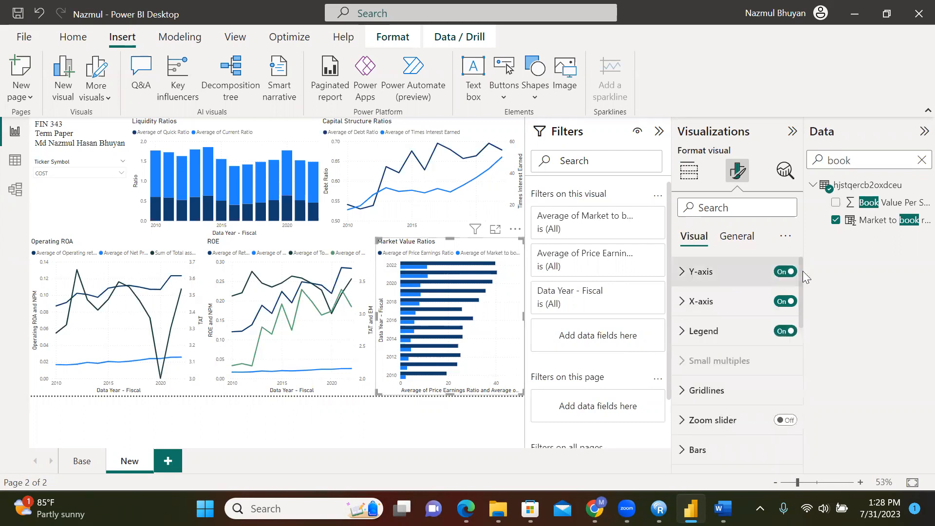
left_click(702, 301)
left_click_drag(802, 297, 787, 352)
left_click(693, 390)
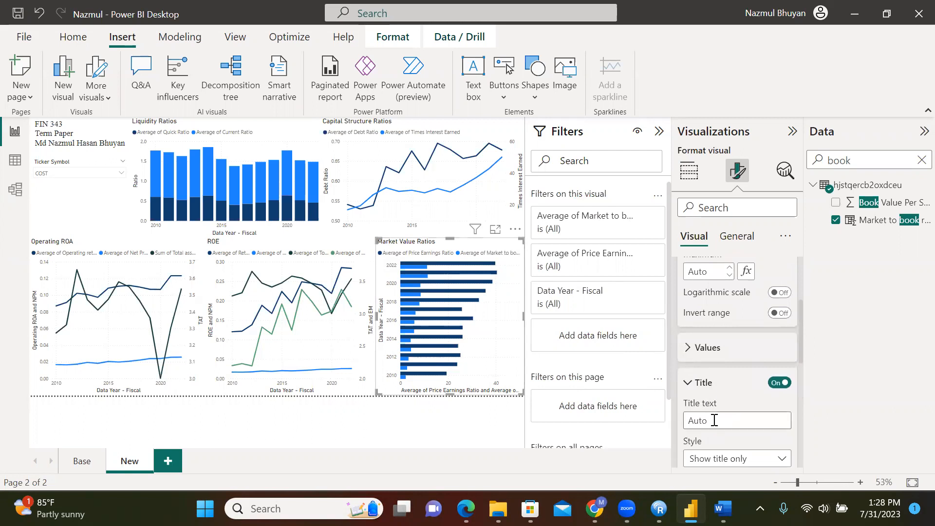
left_click(718, 417)
type("Ratios")
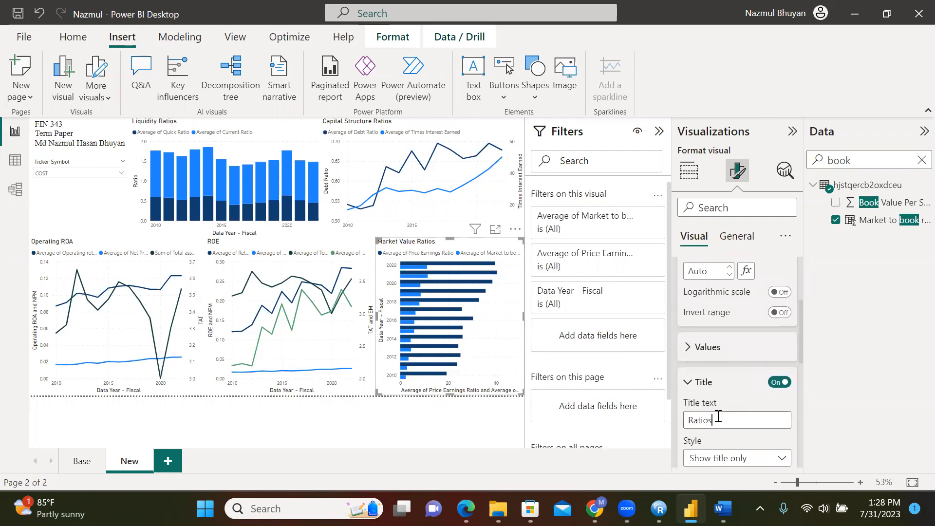
key("Return")
left_click(481, 434)
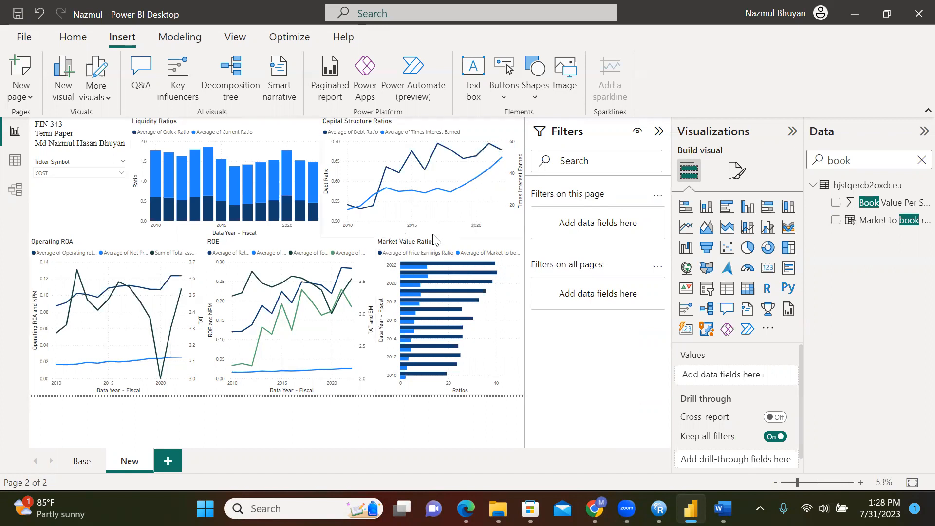
Set the Capital Structure Ratios chart's x-axis title to 'Year'
left_click(445, 222)
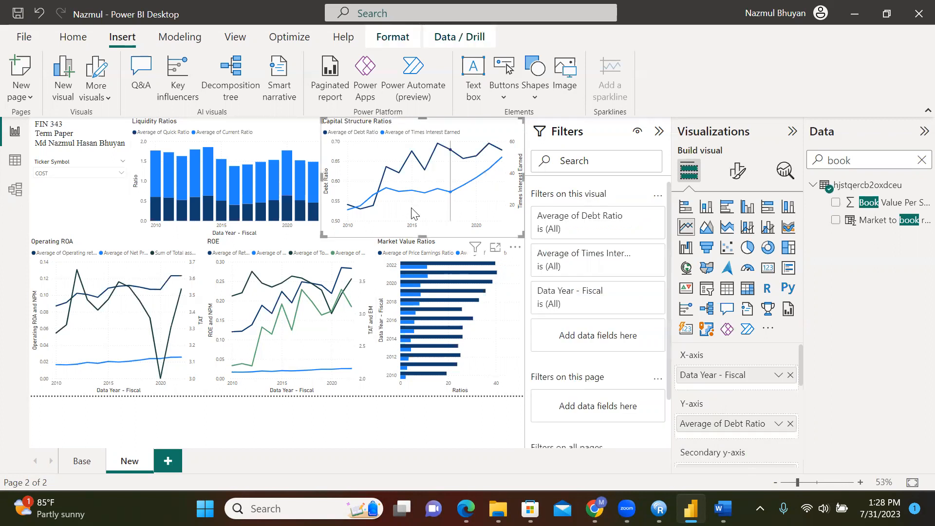
left_click(737, 173)
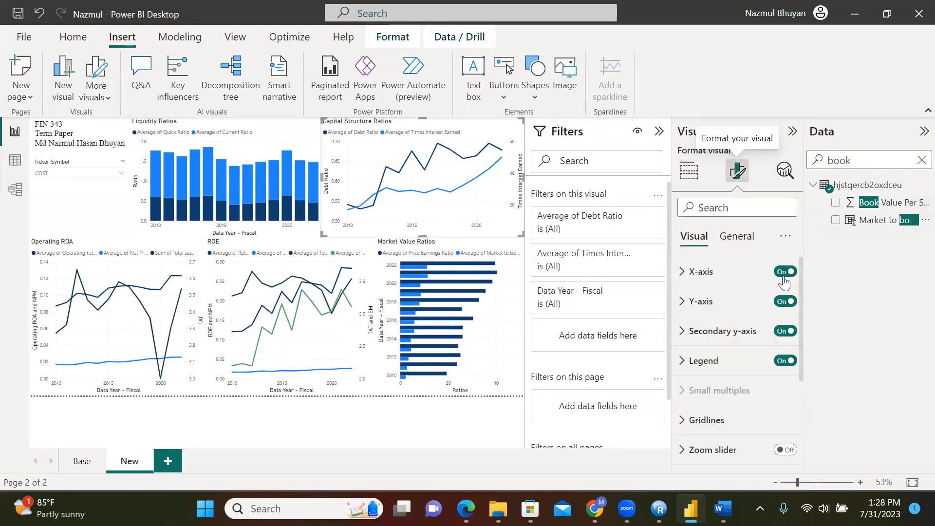
left_click(696, 271)
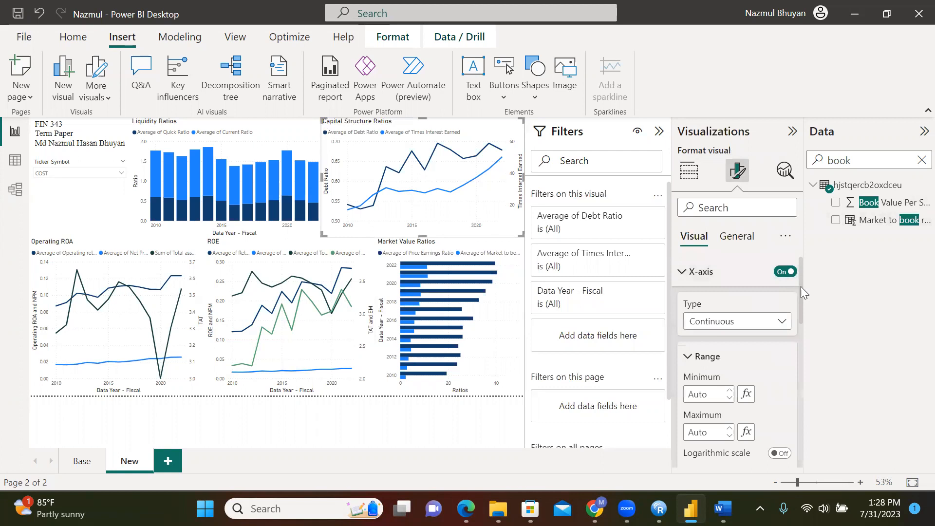
left_click_drag(803, 300, 810, 332)
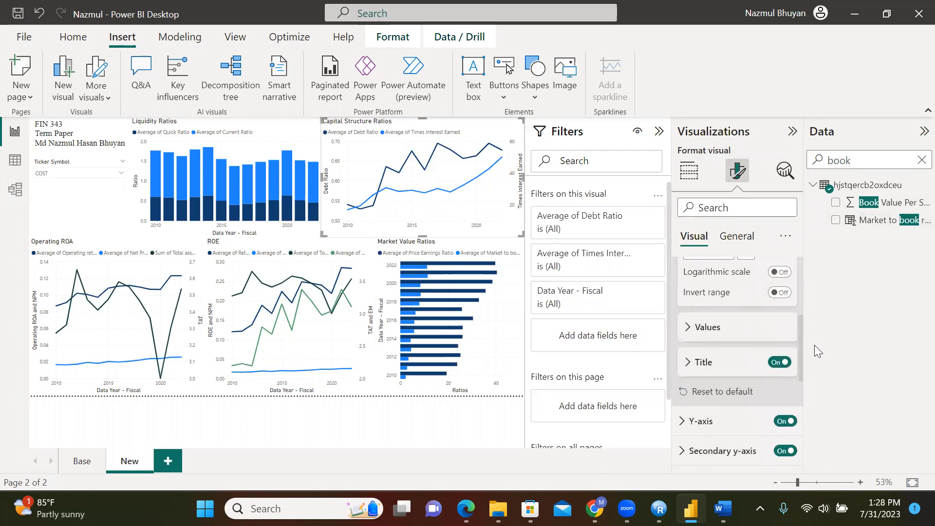
left_click(715, 365)
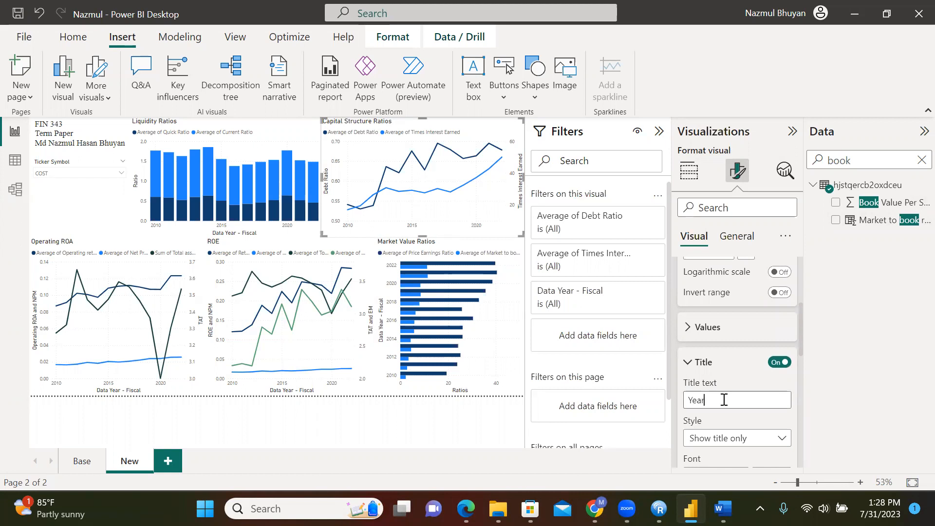
left_click(397, 429)
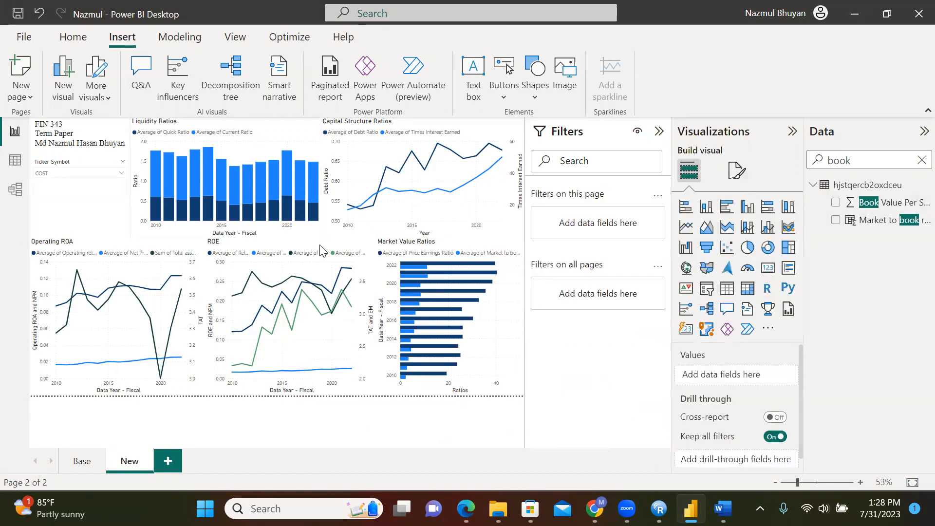
Set the Liquidity Ratios, Operating ROA and ROE charts' x-axis titles to 'Year'
left_click(238, 237)
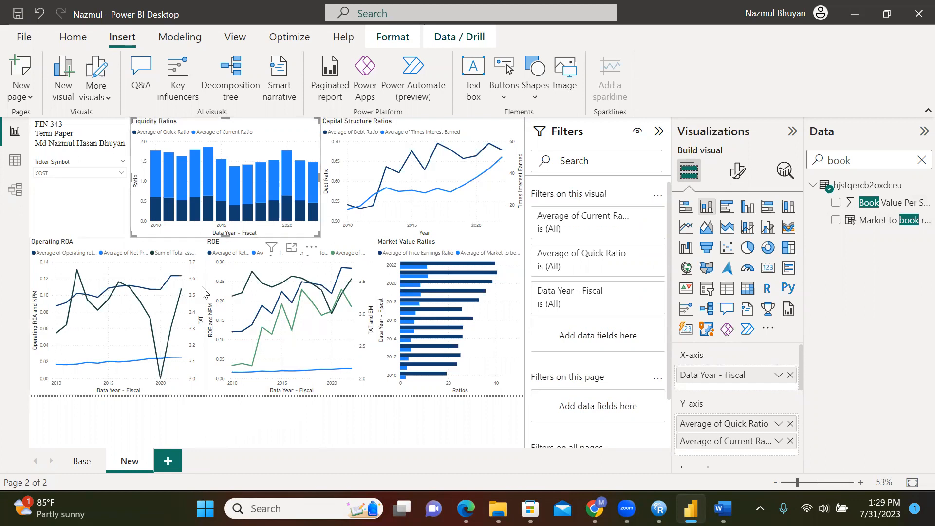
left_click(738, 170)
left_click(687, 272)
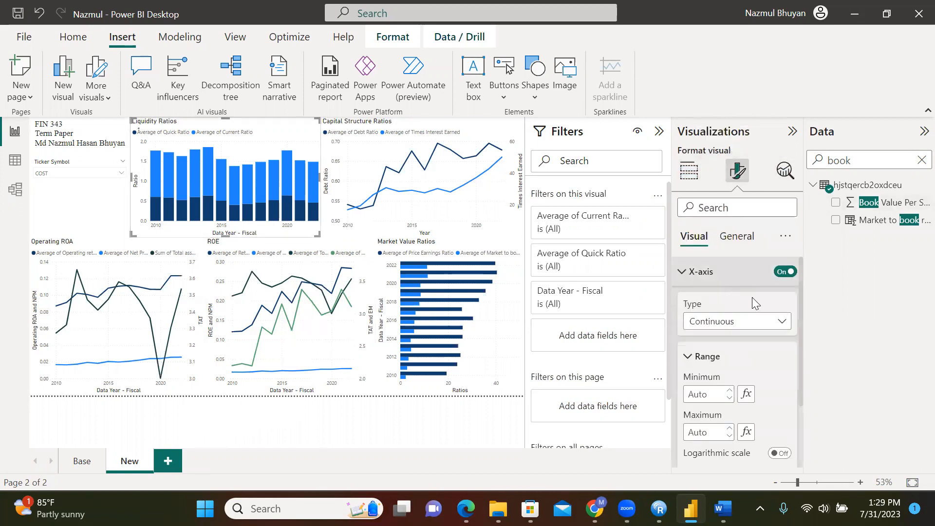
scroll(755, 331, "down", 3)
left_click(696, 391)
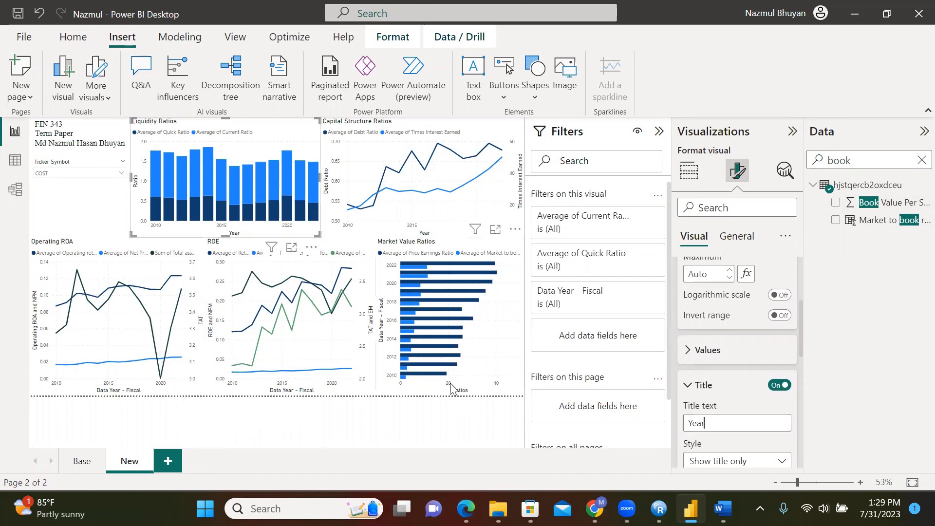
left_click(138, 390)
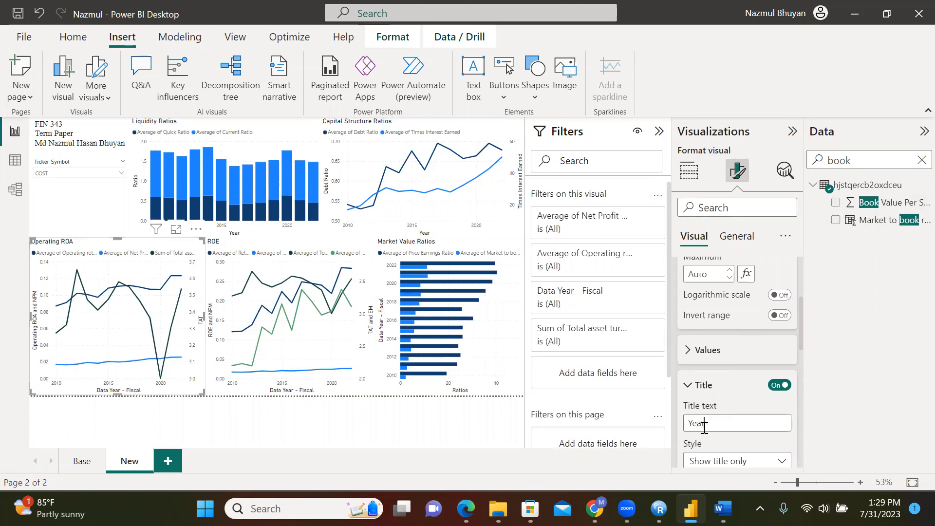
left_click(314, 392)
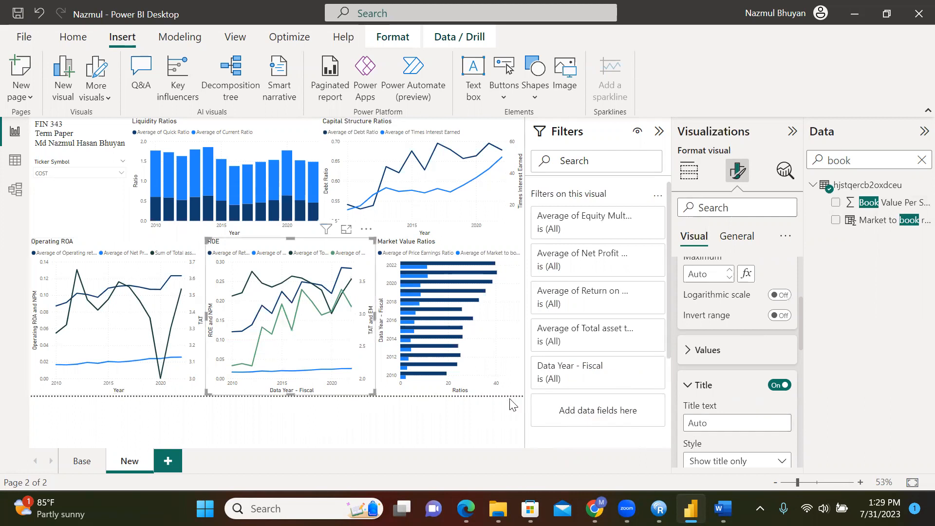
left_click(733, 421)
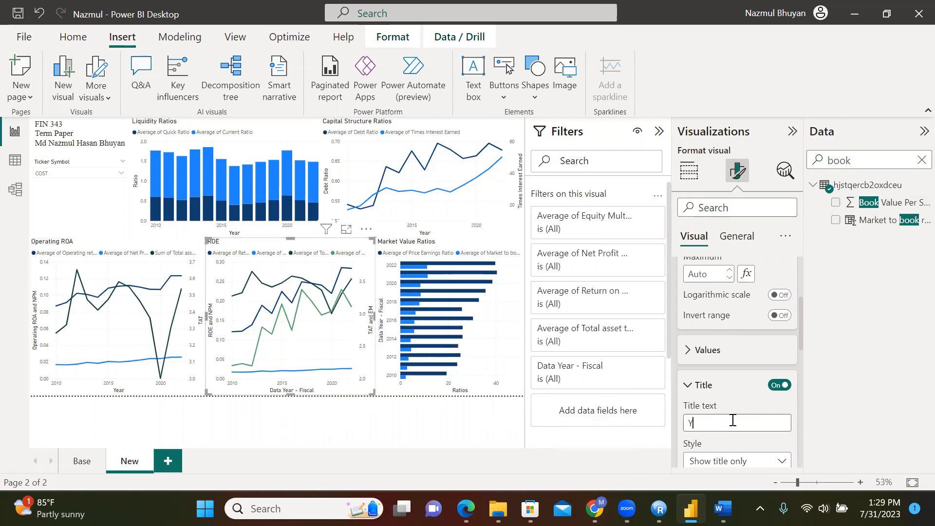
left_click(338, 412)
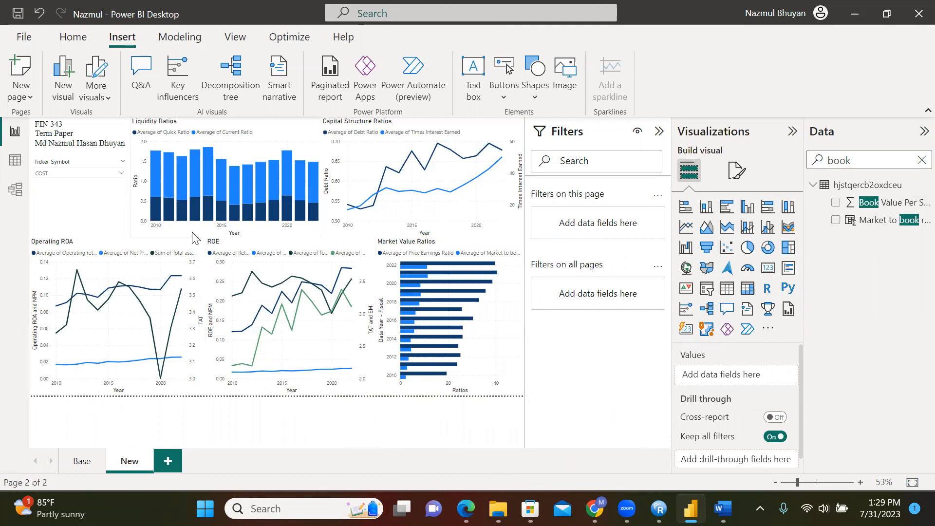
Try the Default, Divergent and Electric themes, then apply Accessible Tidal to the report
left_click(236, 37)
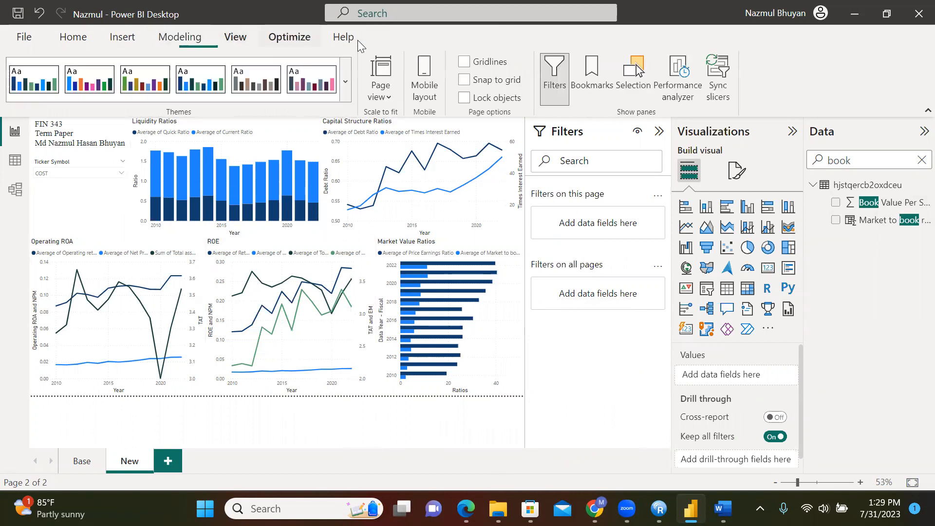
left_click(346, 90)
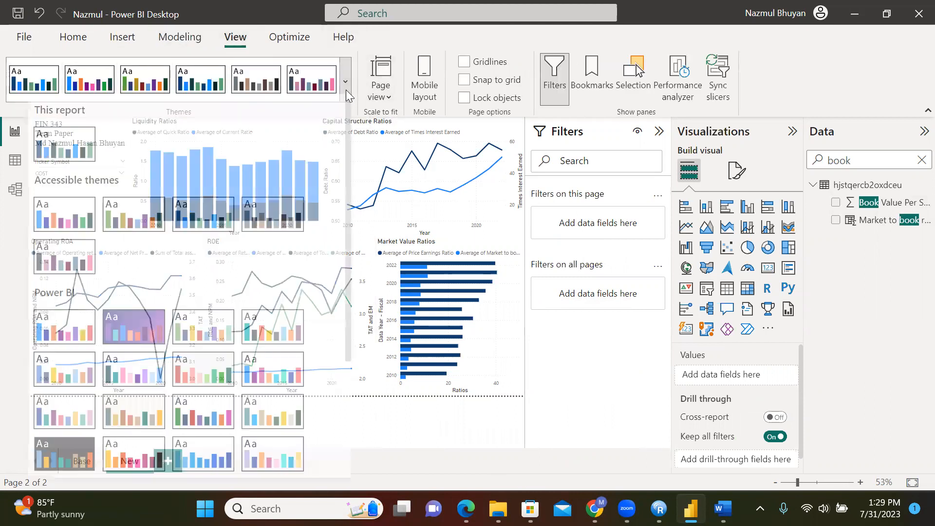
left_click(68, 341)
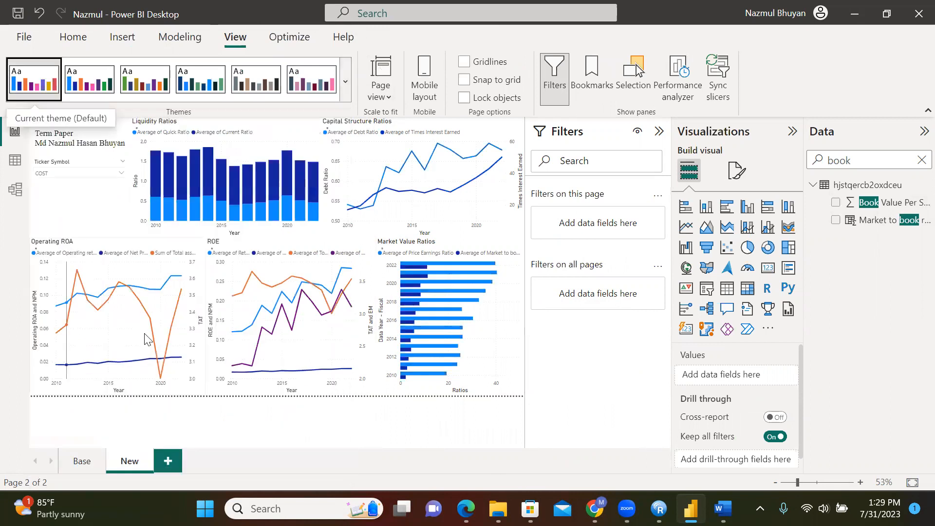
left_click(348, 90)
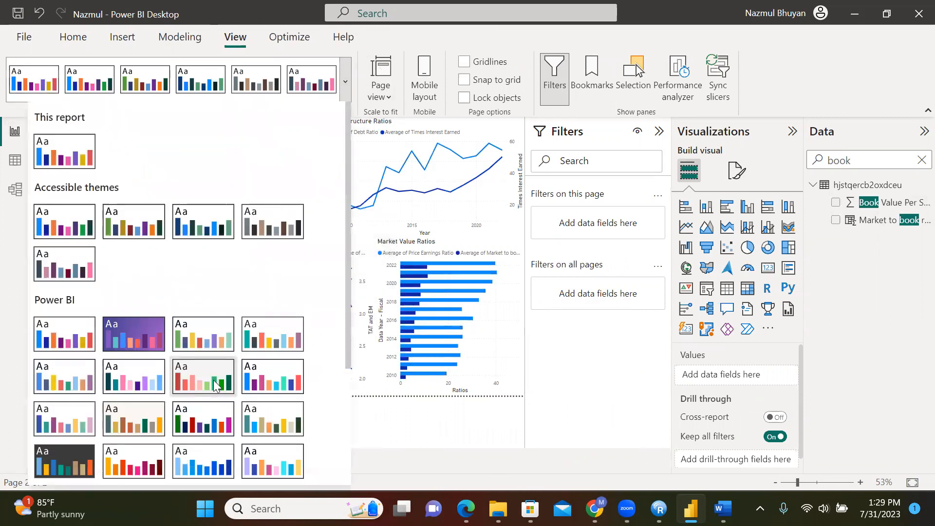
left_click(213, 380)
left_click(345, 81)
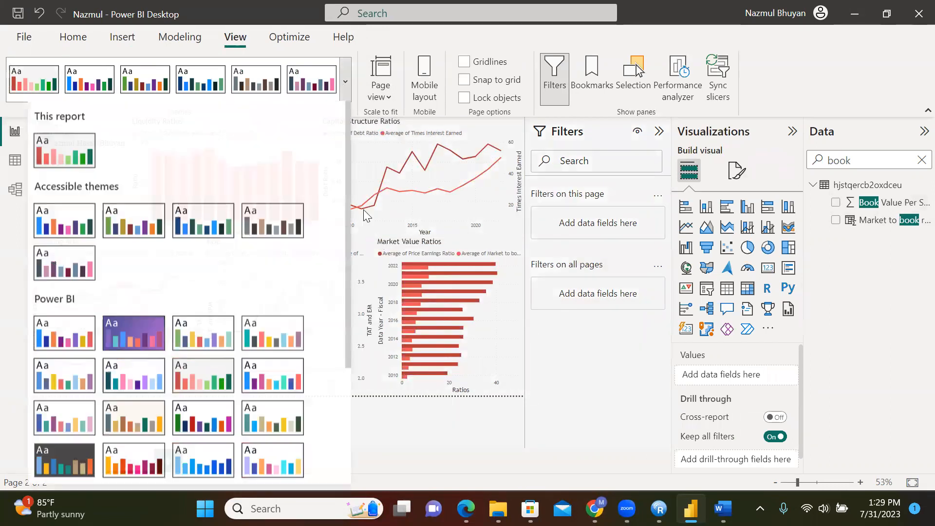
left_click(268, 380)
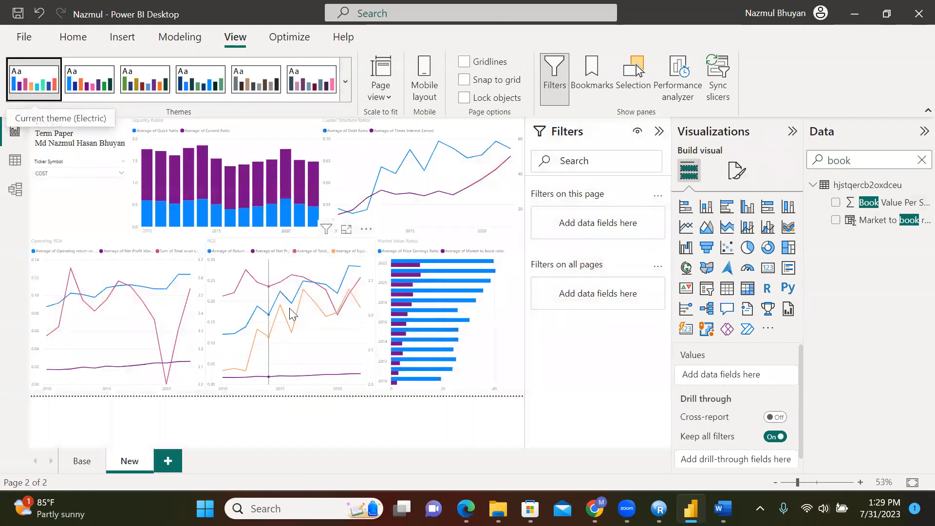
left_click(347, 88)
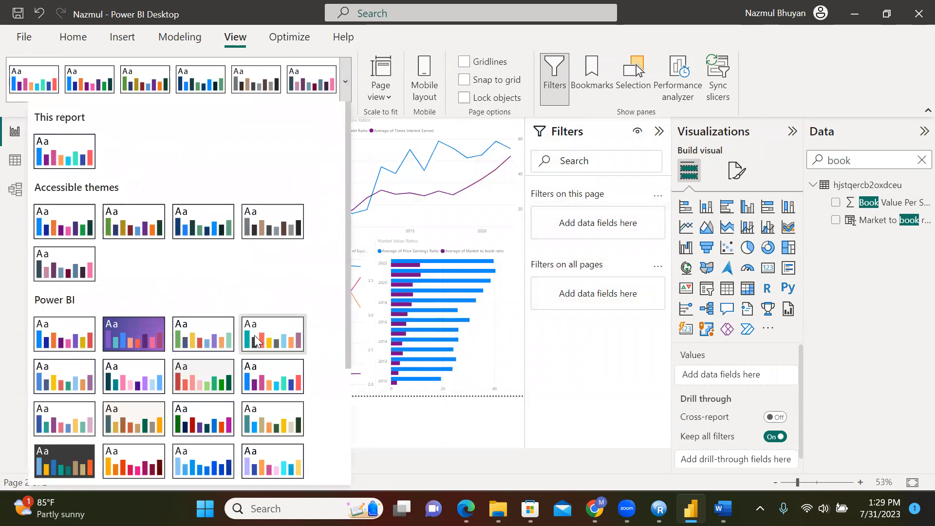
left_click(213, 221)
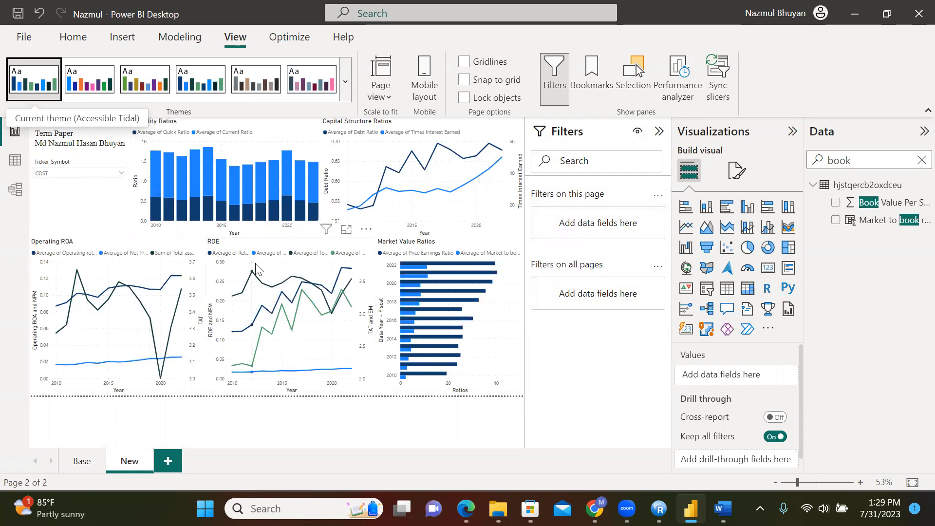
left_click(122, 174)
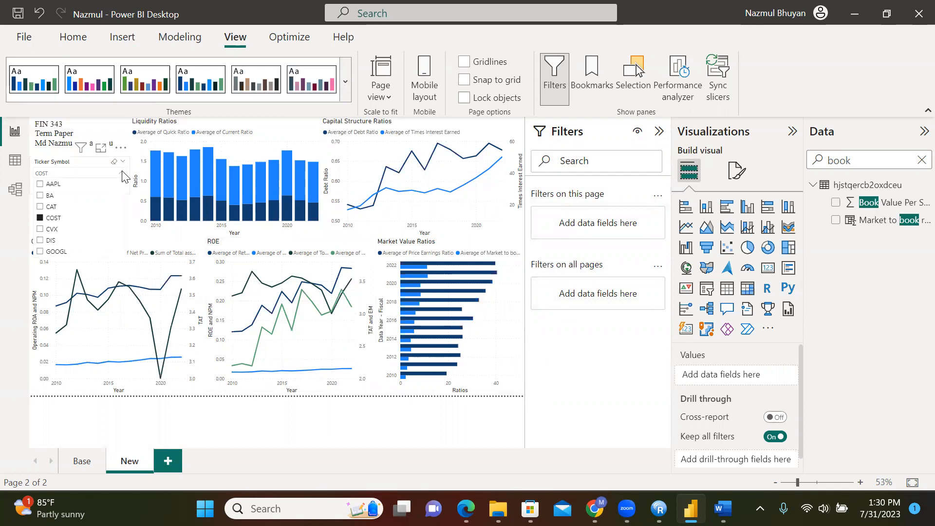
Cycle the Ticker Symbol slicer through AAPL, CVX and DIS, ending on GOOGL
left_click(40, 184)
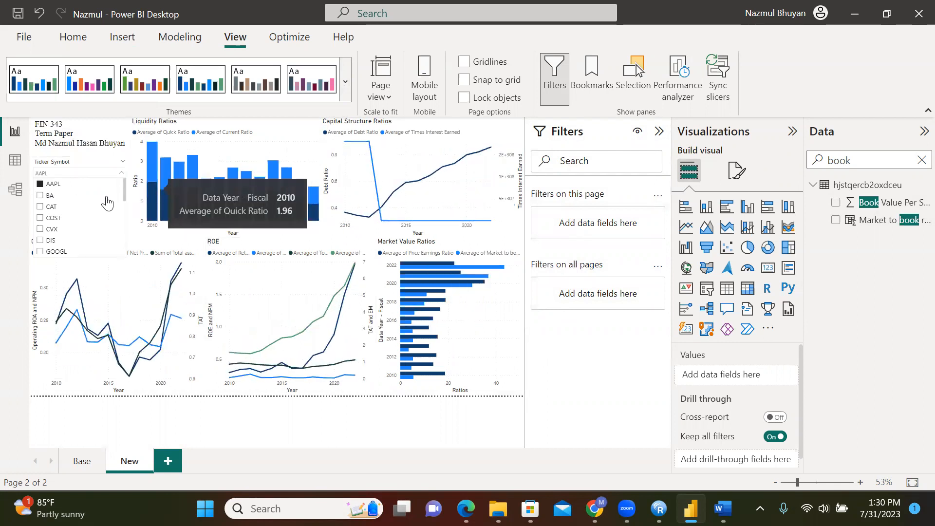
left_click(40, 229)
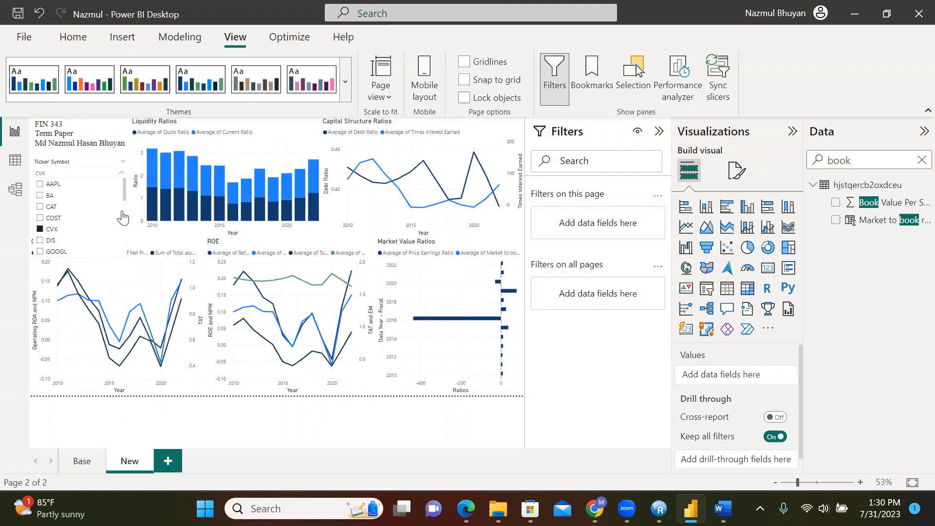
left_click(40, 240)
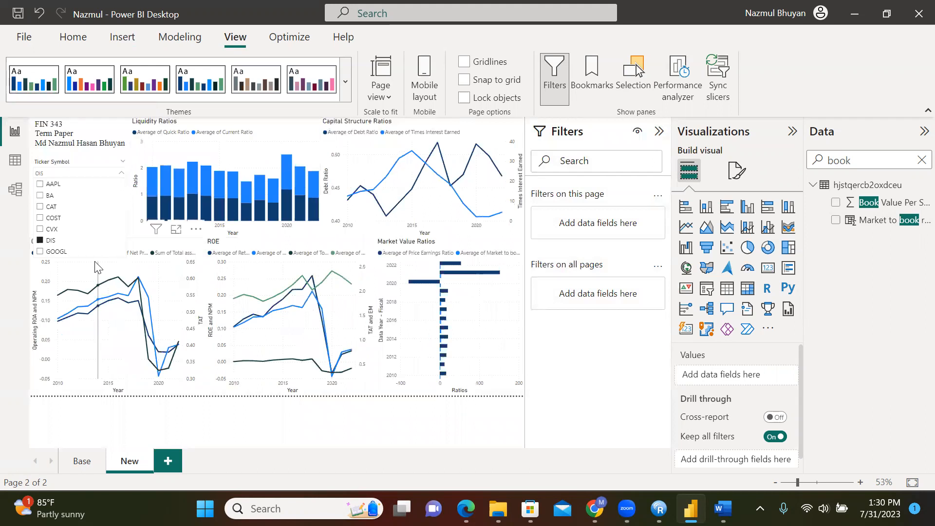
left_click(40, 251)
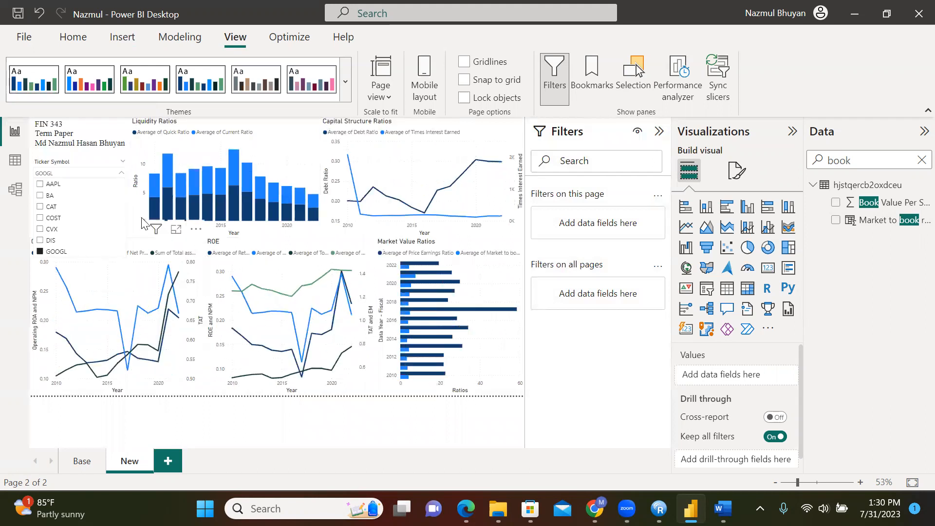
mouse_move(153, 207)
mouse_move(187, 178)
Lower the top edges of the Operating ROA, ROE and Market Value Ratios charts slightly
left_click(124, 295)
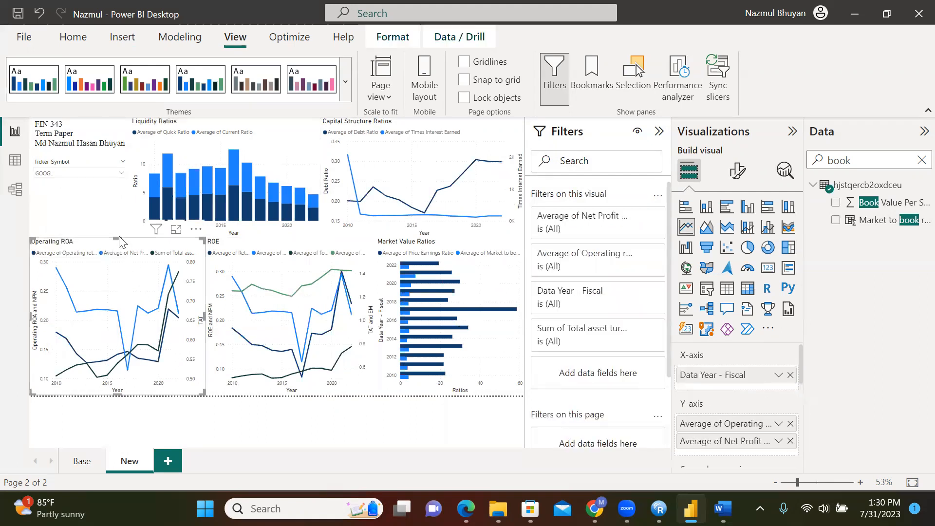
left_click_drag(116, 237, 114, 243)
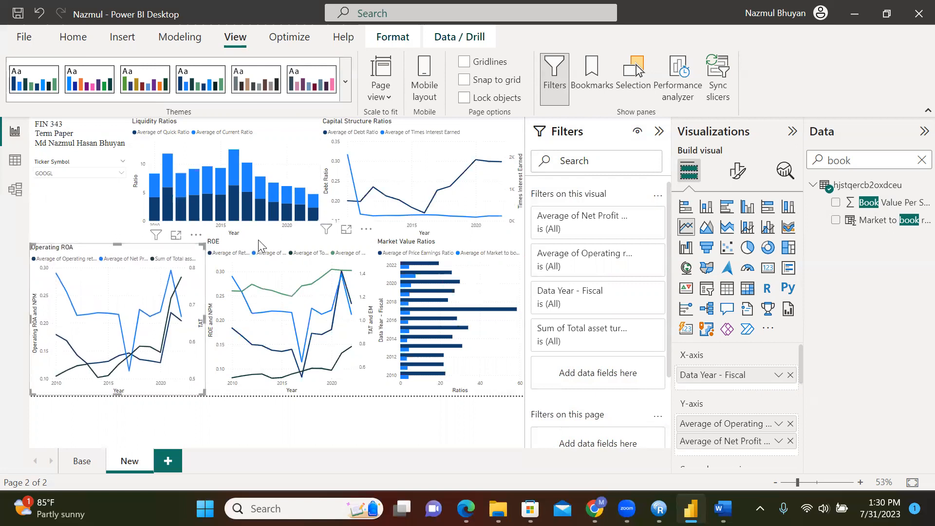
left_click(290, 240)
left_click_drag(291, 238, 291, 244)
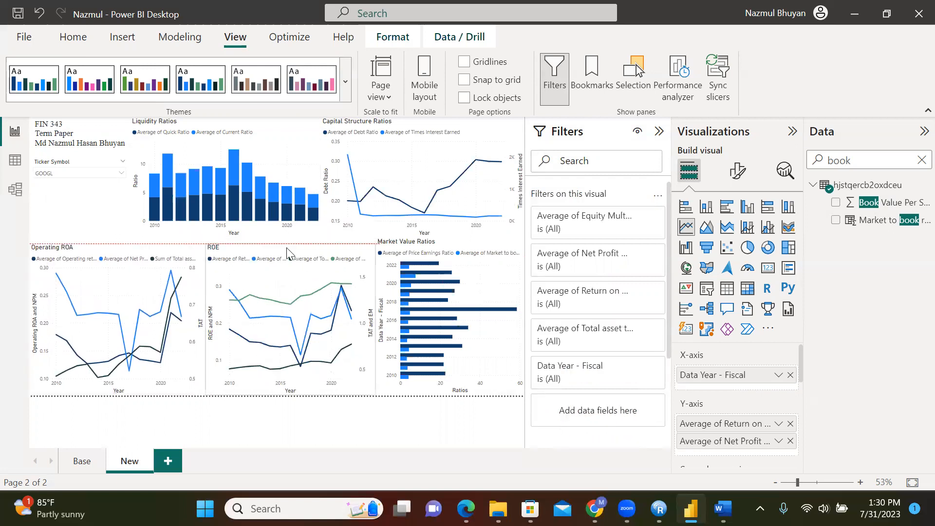
left_click(458, 241)
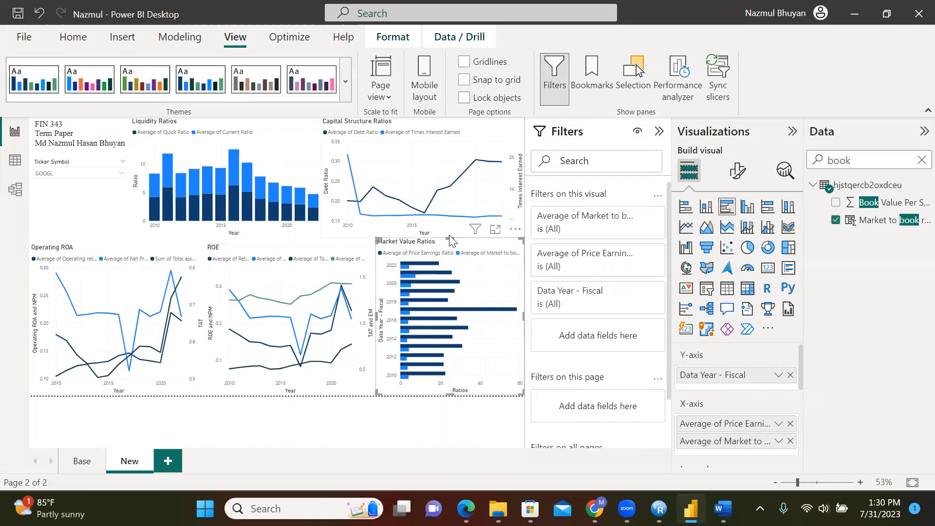
left_click_drag(447, 236, 448, 241)
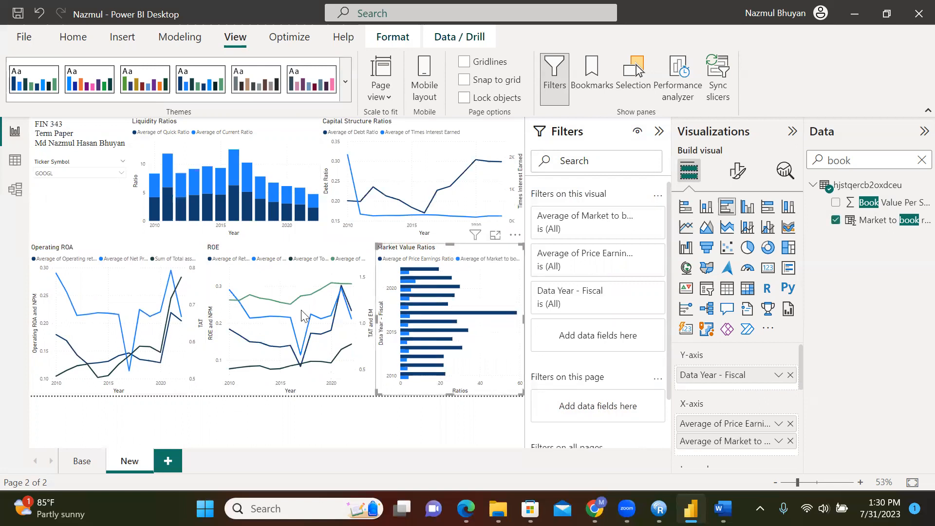
left_click(398, 425)
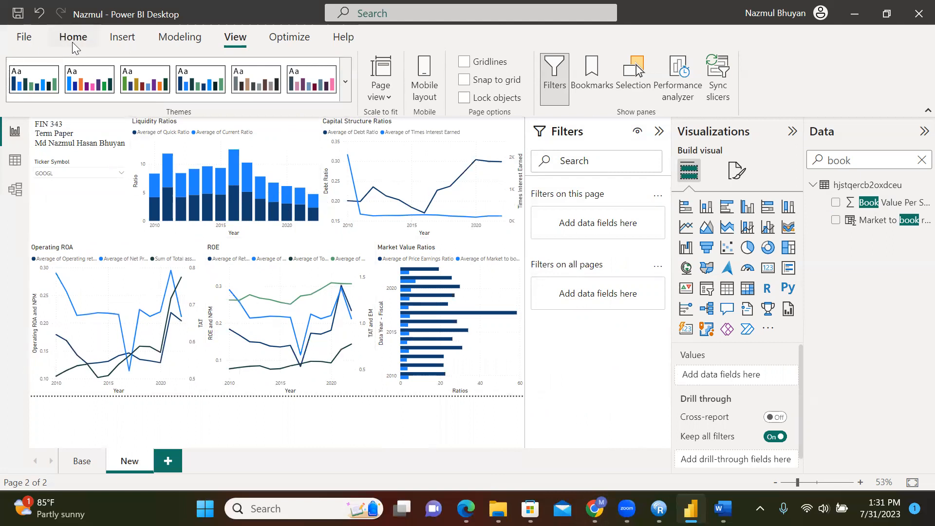
Save the report as a new file, Nazmul1.pbix, in the Downloads folder
left_click(23, 35)
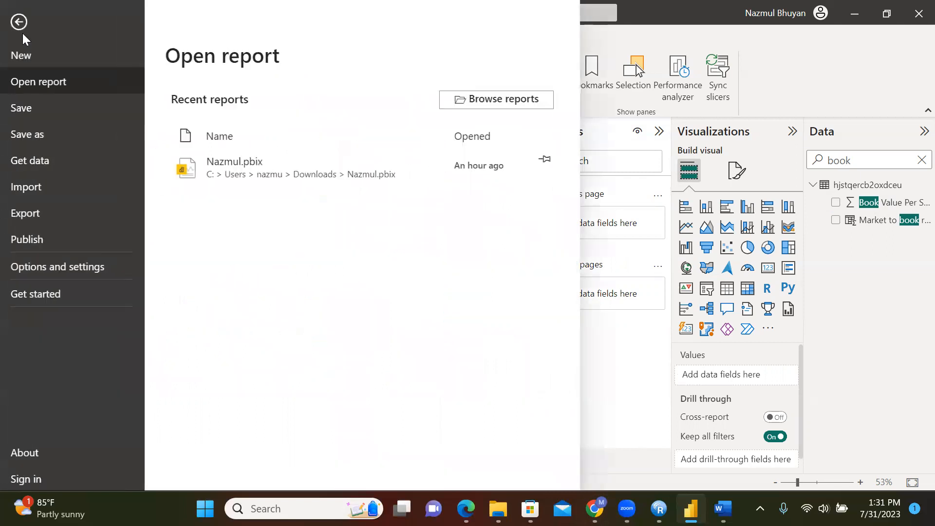
left_click(34, 109)
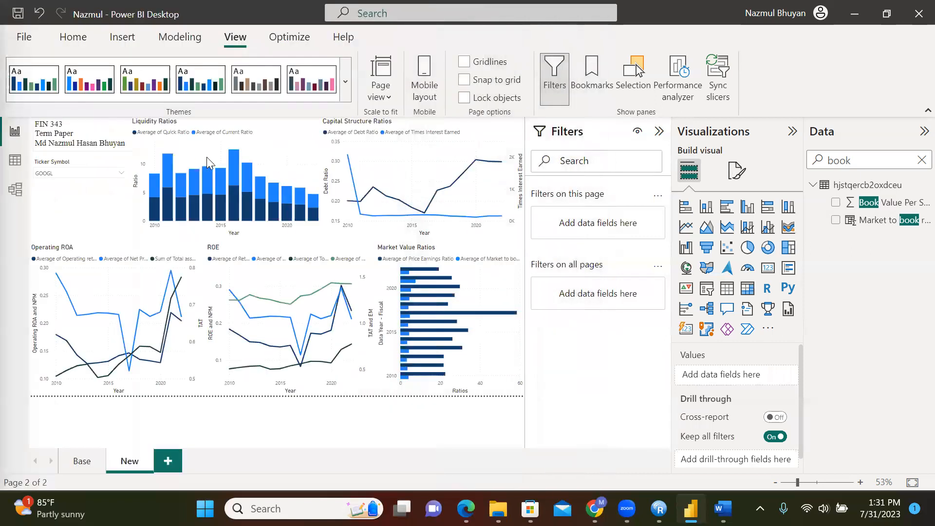
left_click(25, 39)
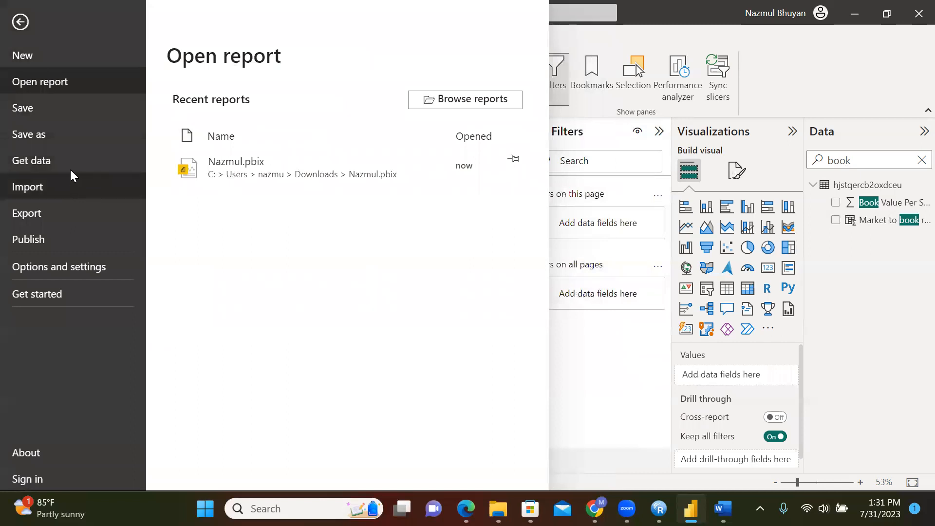
left_click(54, 133)
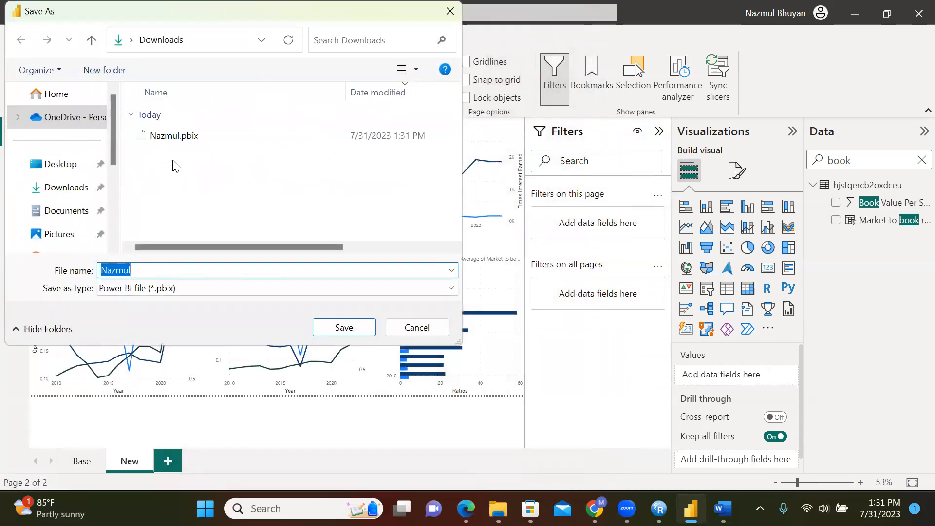
left_click(140, 270)
left_click_drag(138, 270, 93, 271)
type("Na")
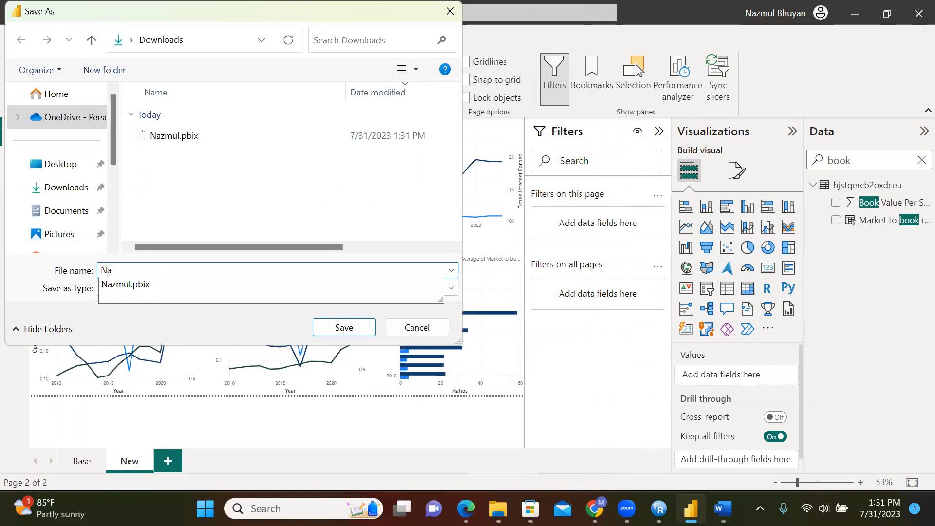
type("zmul1")
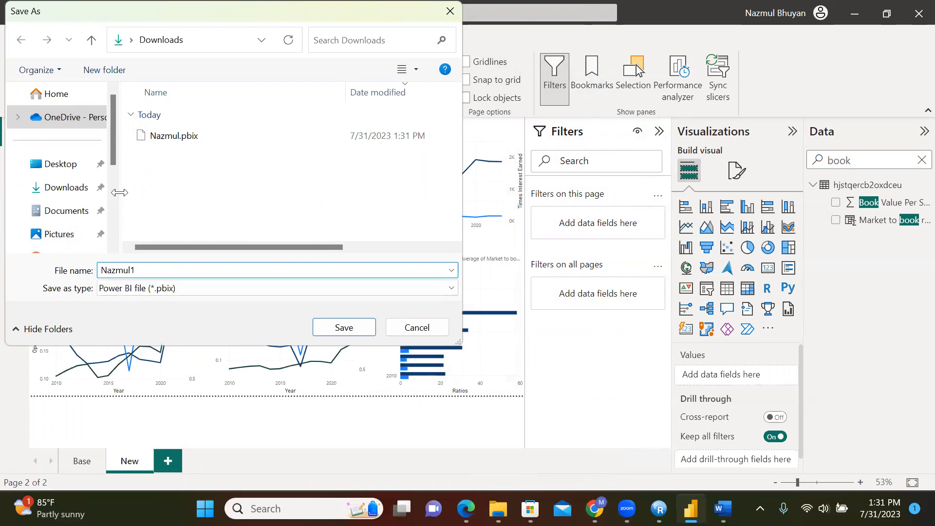
key("Return")
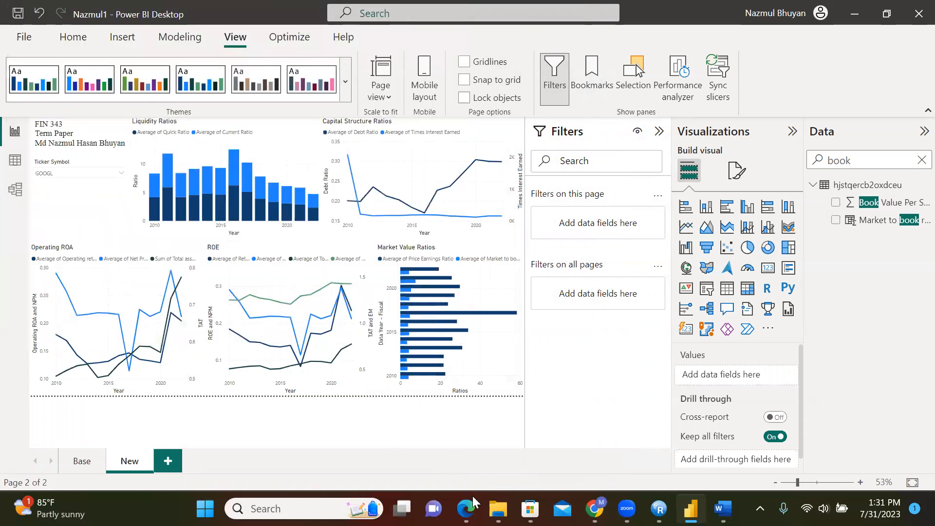
mouse_move(498, 508)
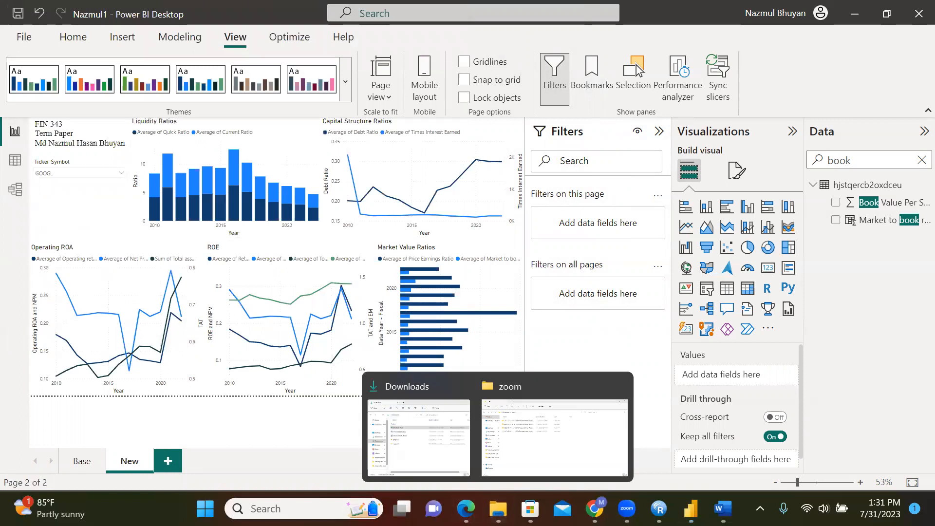
left_click(434, 448)
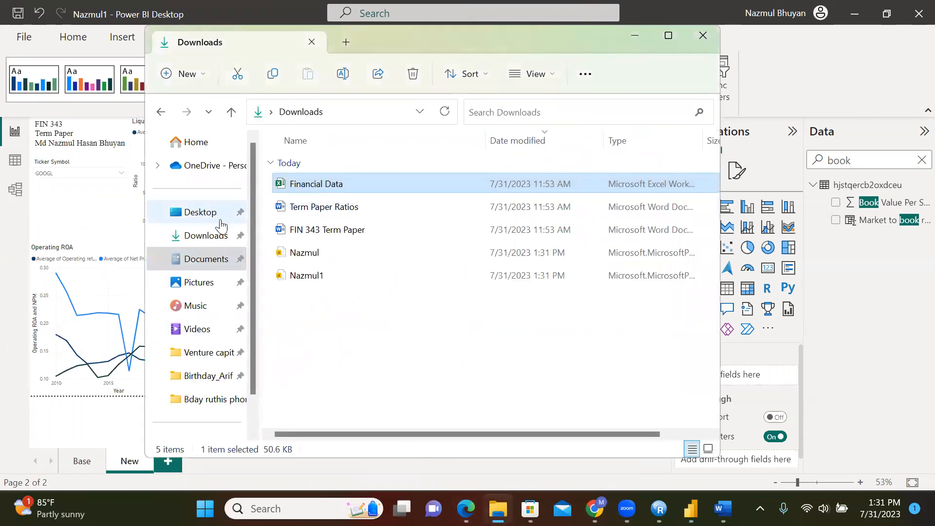
left_click(218, 240)
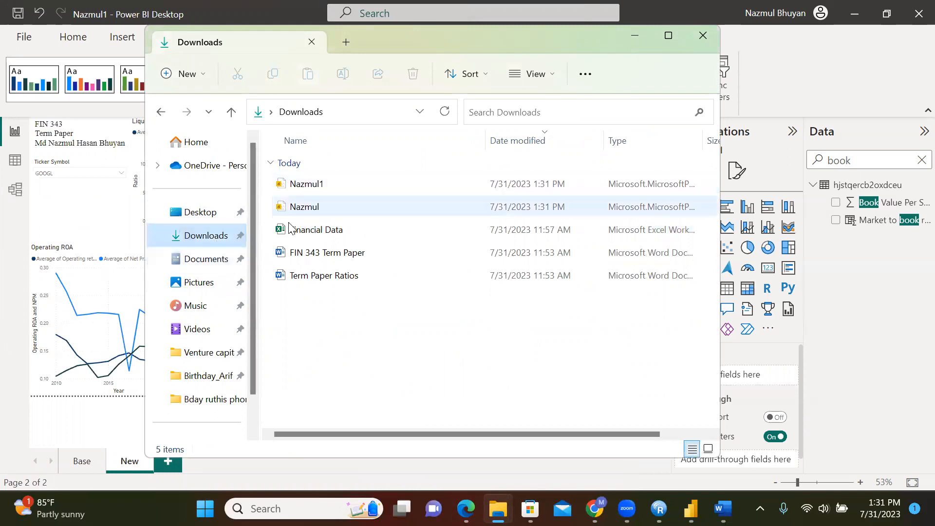
left_click(318, 203)
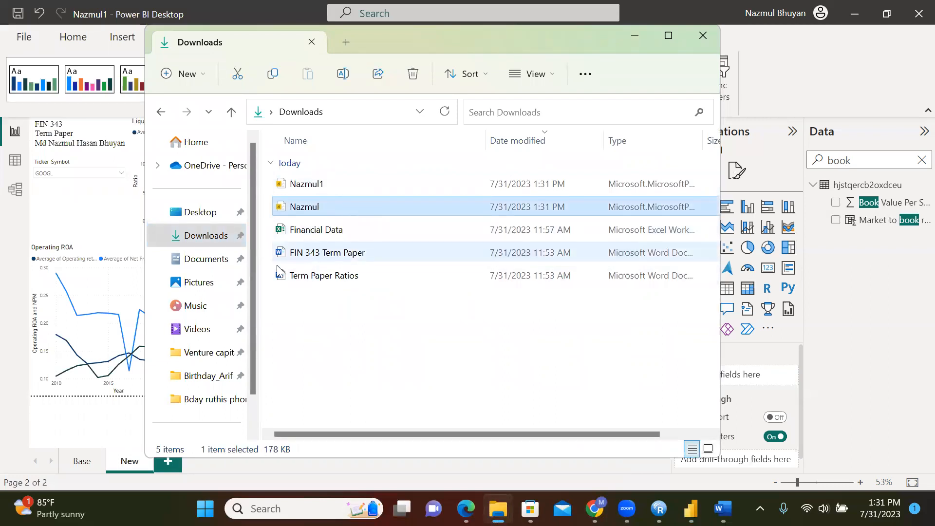
left_click(151, 7)
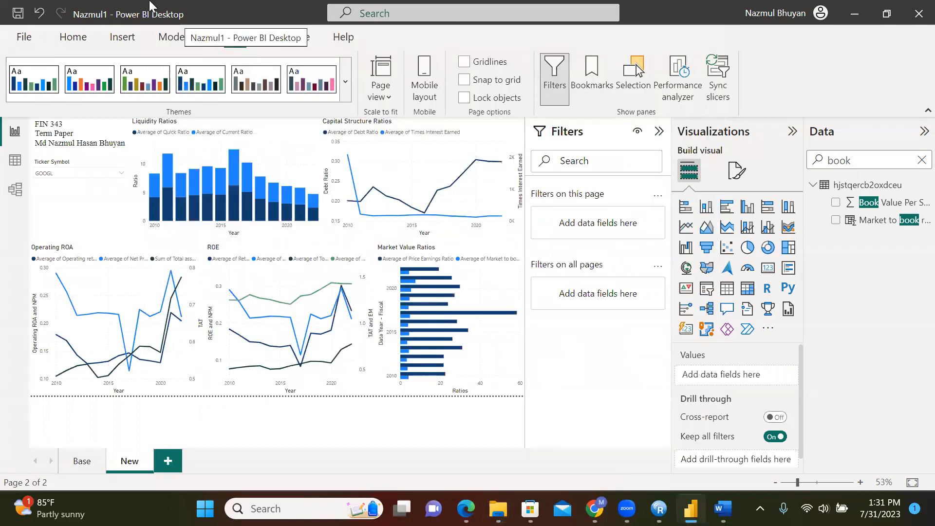